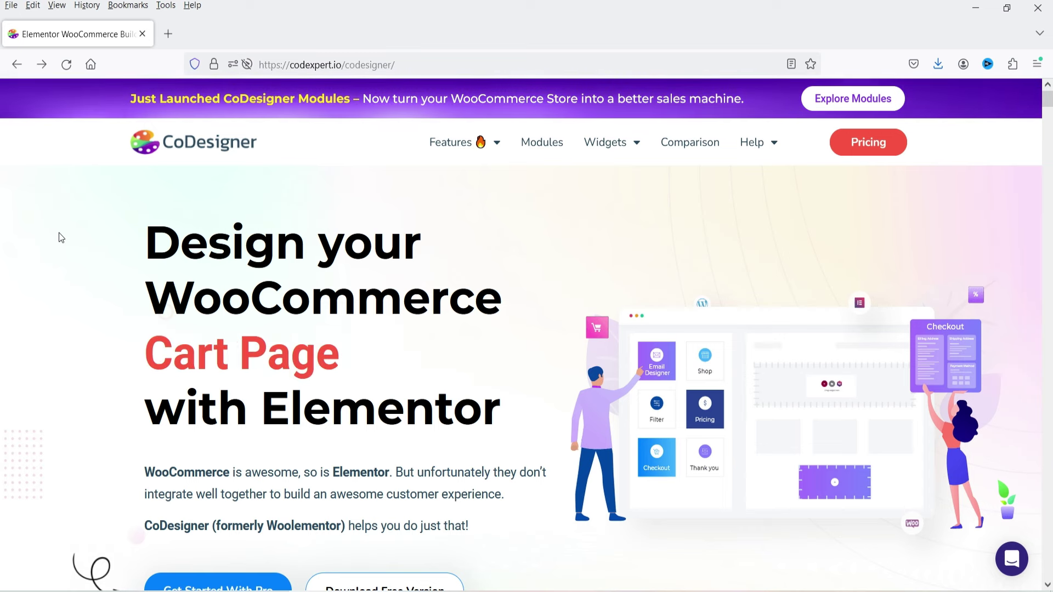
# - Review the CoDesigner landing page, covering its statistics, features, widget list, template builder, shop designs and product page sections
pyautogui.scroll(-3, 539, 303)
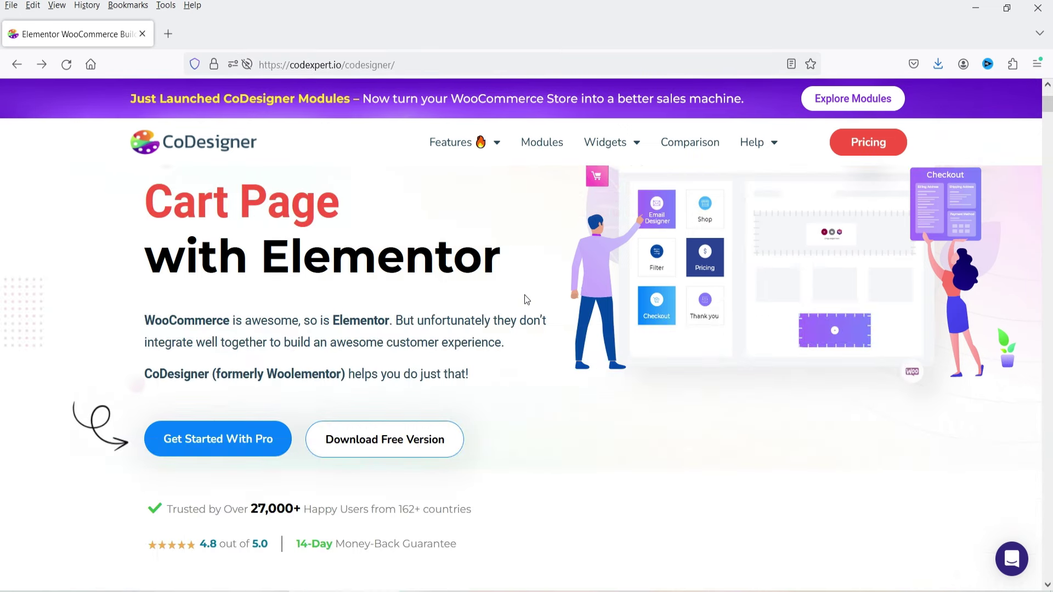
pyautogui.scroll(-7, 518, 275)
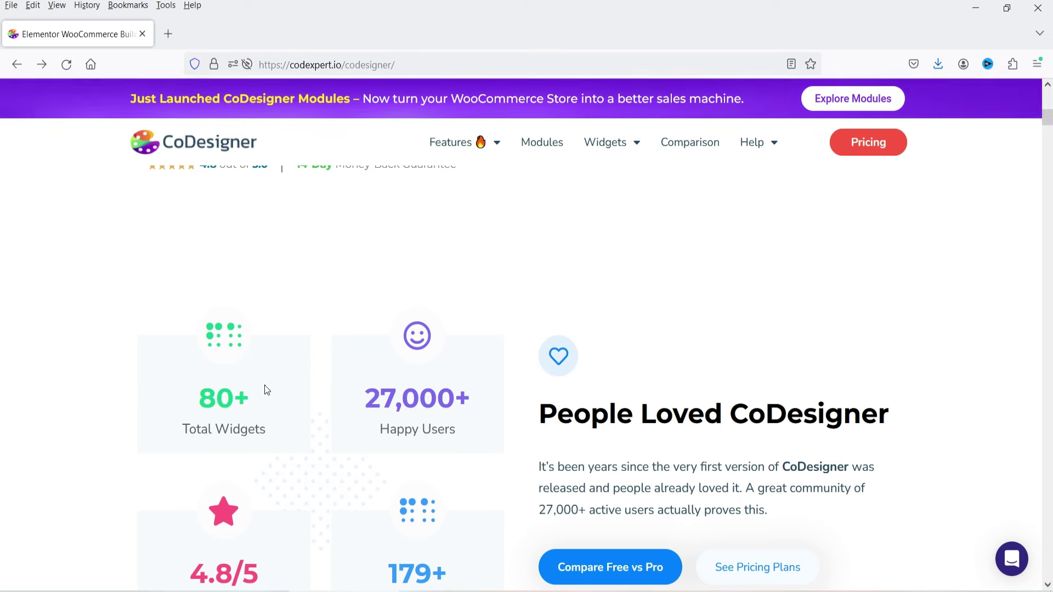
pyautogui.scroll(-17, 750, 271)
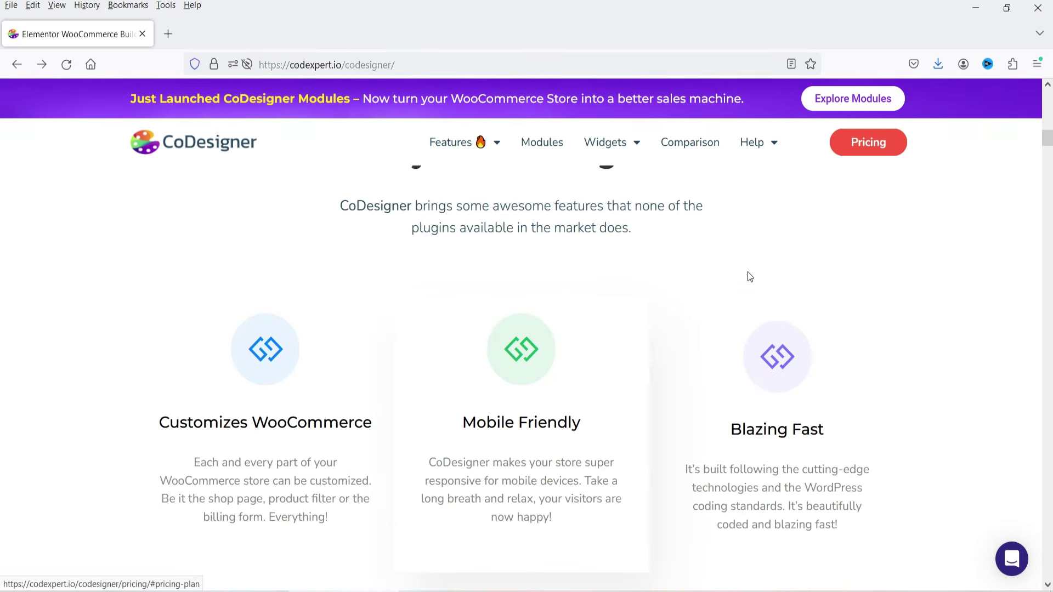
pyautogui.scroll(-8, 754, 288)
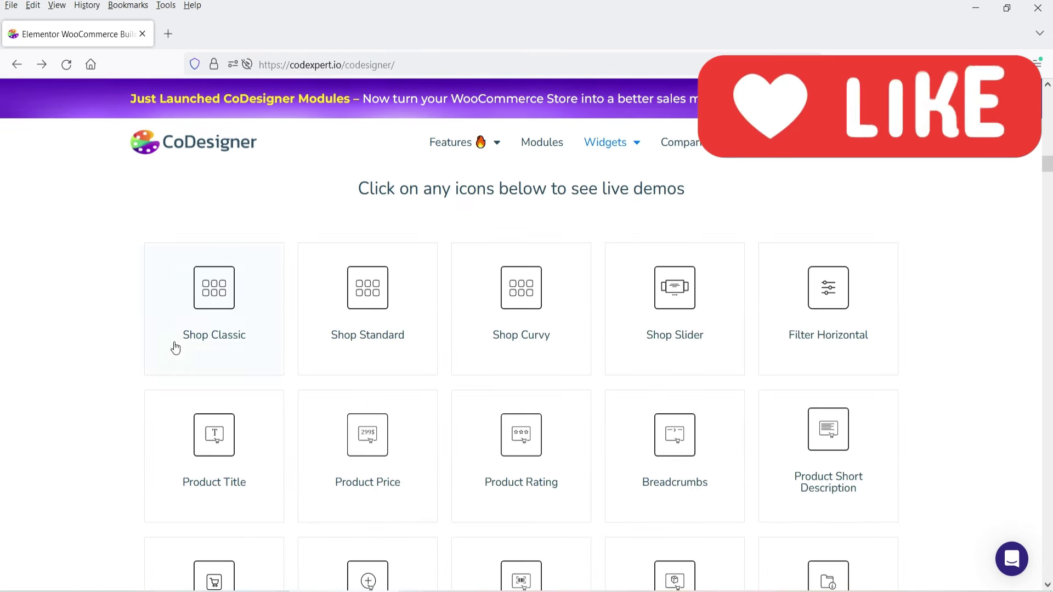
pyautogui.scroll(-20, 946, 318)
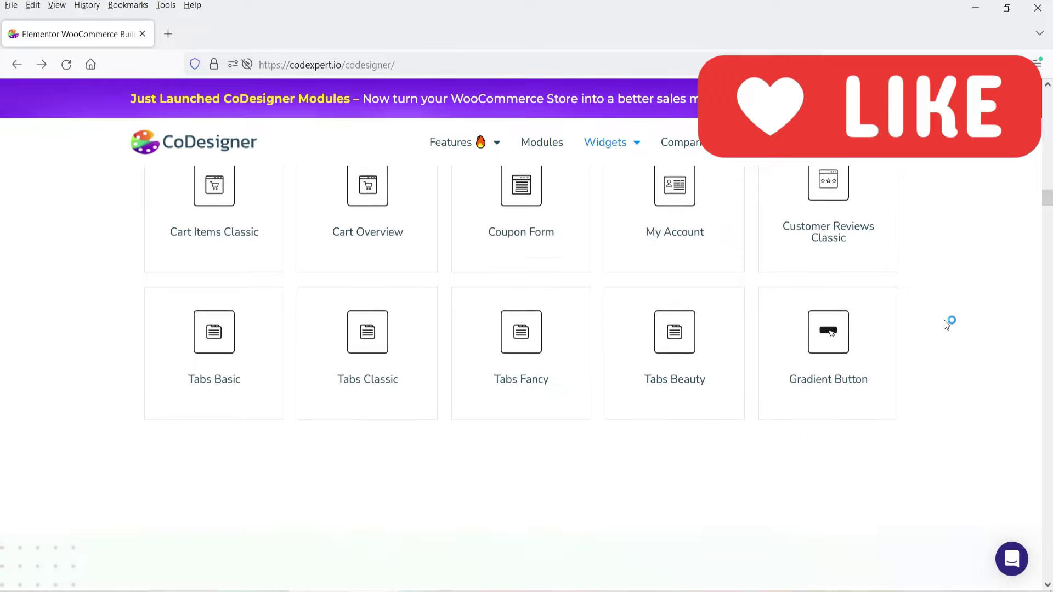
pyautogui.scroll(-20, 951, 318)
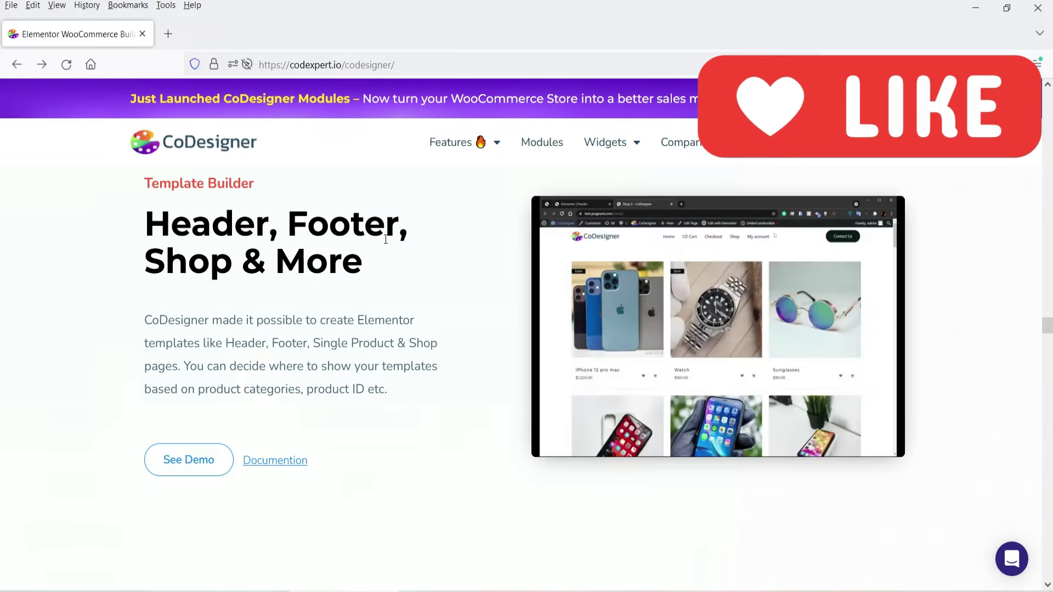
pyautogui.scroll(-5, 386, 251)
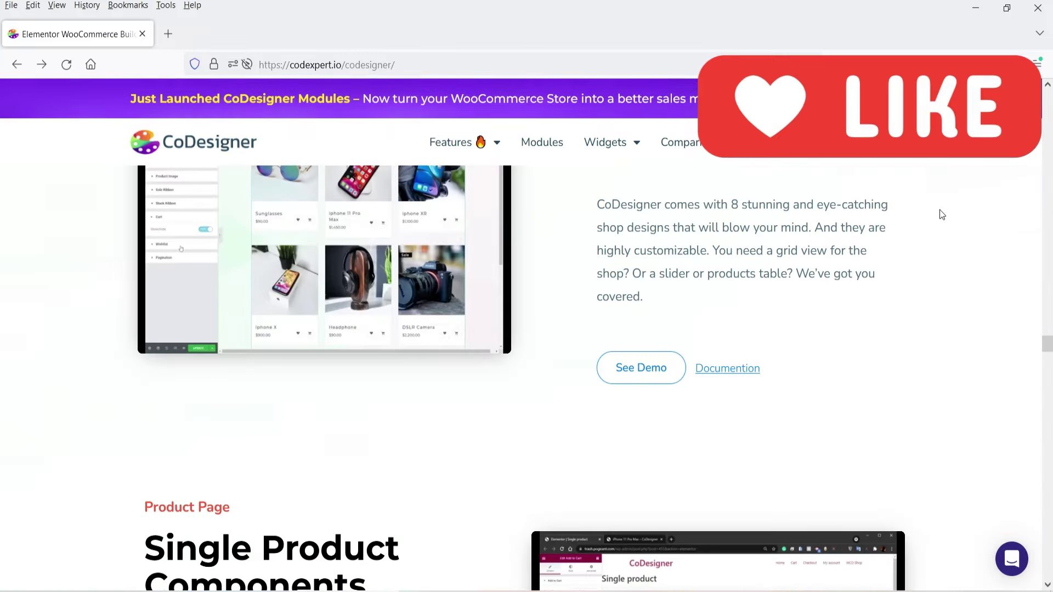
pyautogui.scroll(-10, 922, 224)
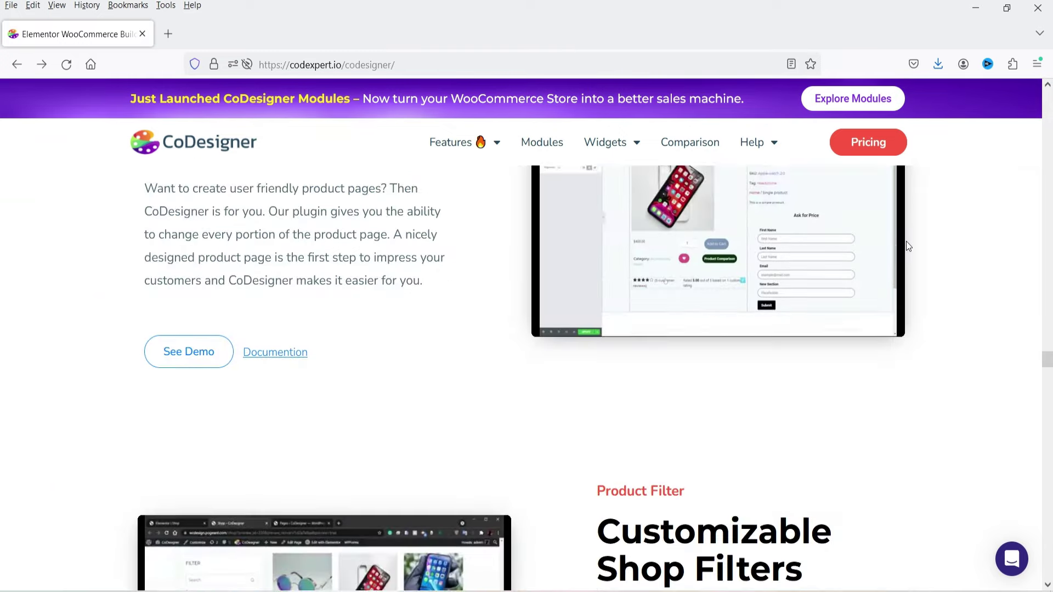
pyautogui.scroll(-5, 906, 275)
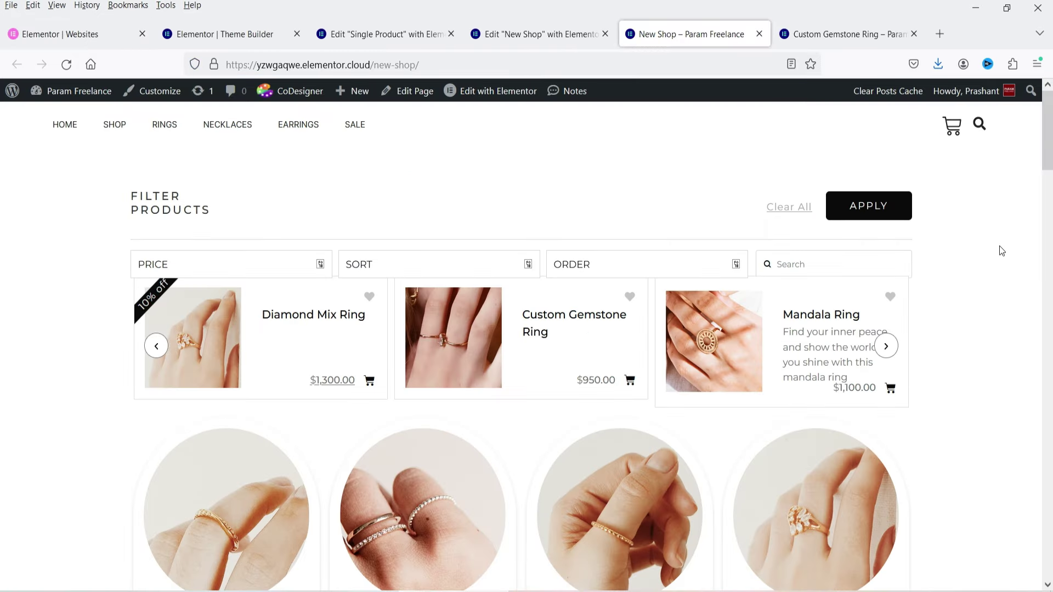
# - On the New Shop page, inspect the product filter's Price, Sort, Order and Search options
pyautogui.click(187, 273)
pyautogui.click(187, 273)
pyautogui.click(428, 267)
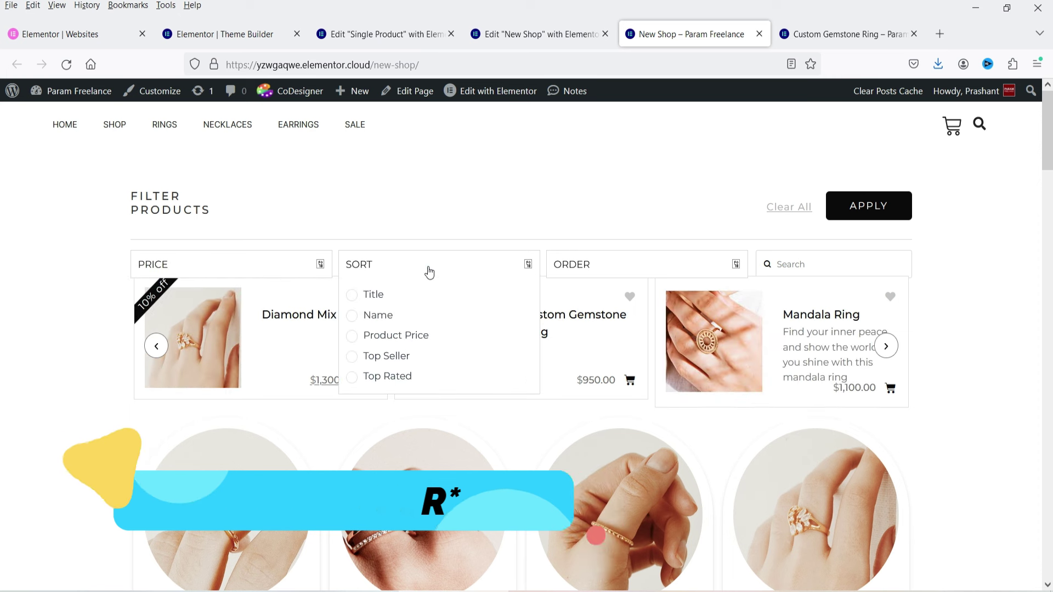
pyautogui.click(430, 273)
pyautogui.click(245, 266)
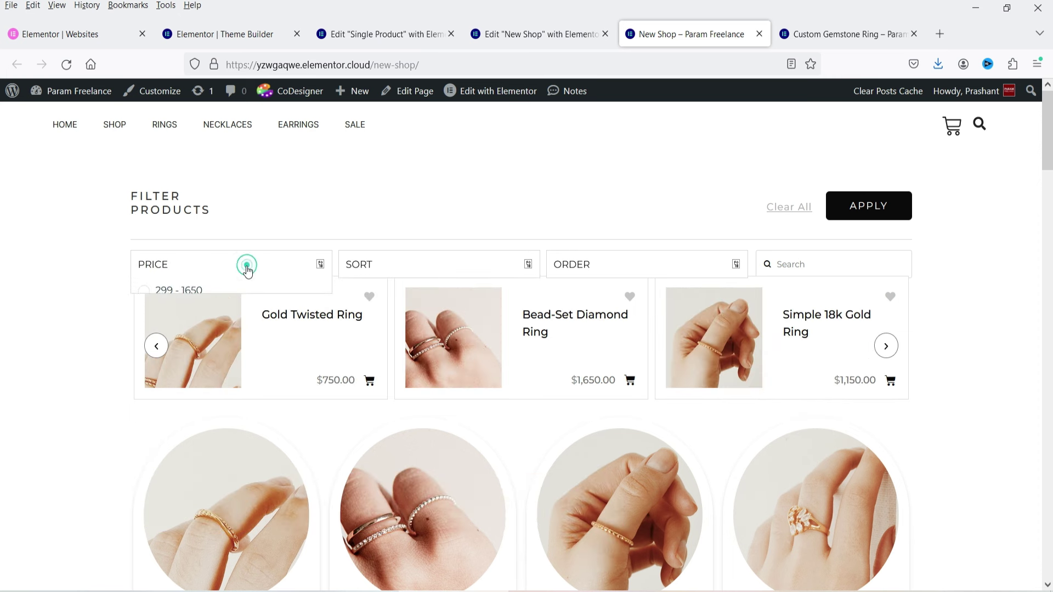
pyautogui.click(434, 272)
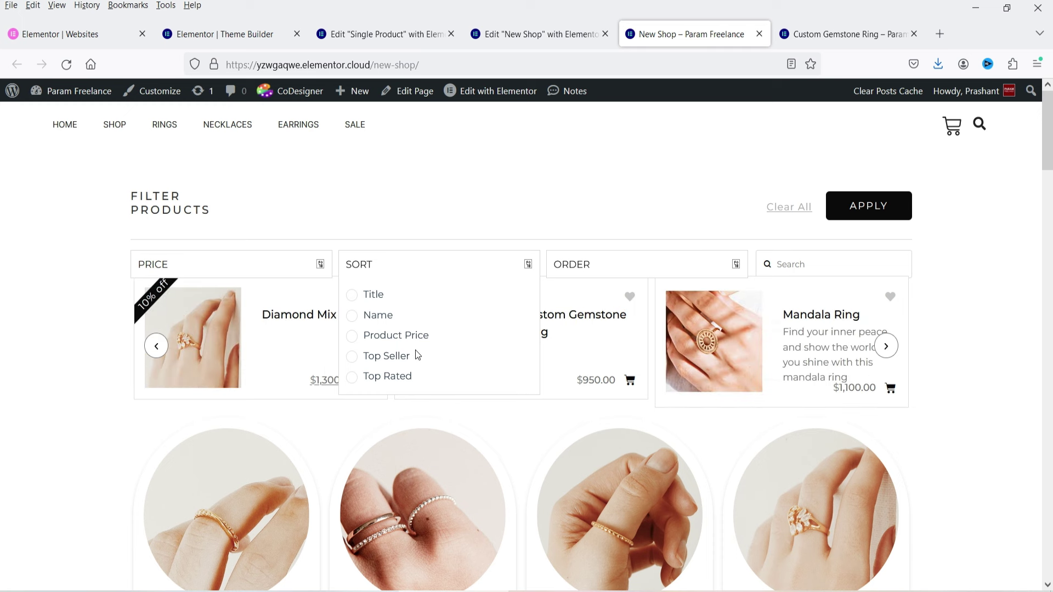
pyautogui.click(631, 263)
pyautogui.click(804, 264)
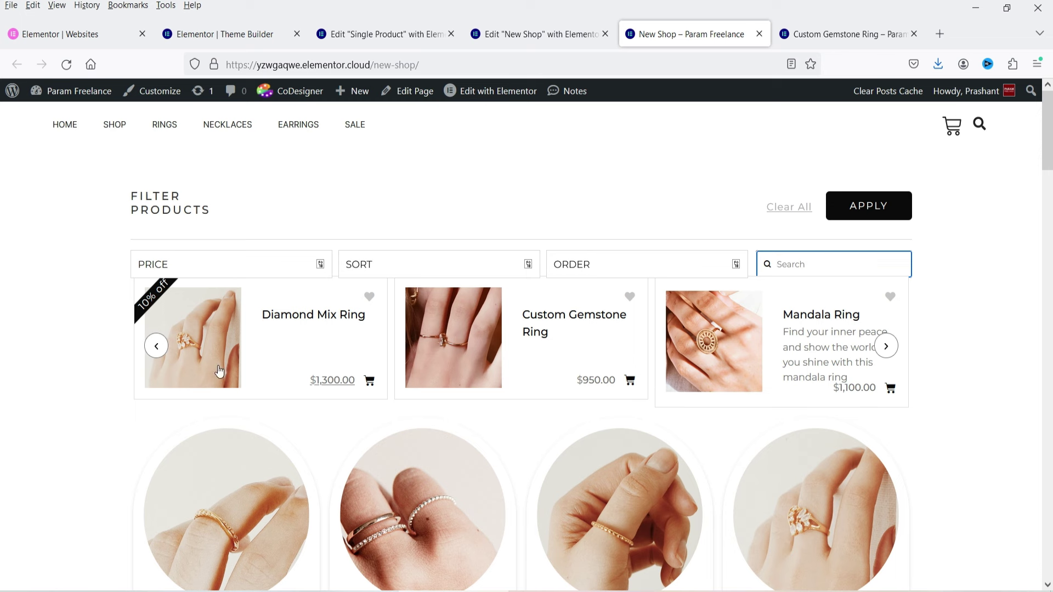
# - Cycle through the product slider on the New Shop page and examine the circular-image product grid below it
pyautogui.click(883, 347)
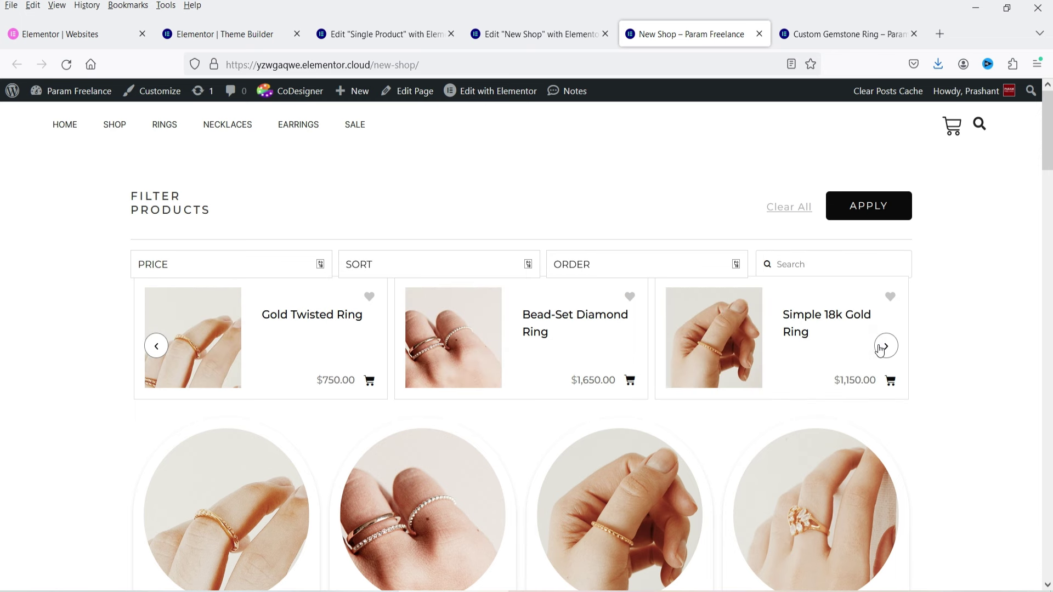
pyautogui.click(882, 348)
pyautogui.click(882, 348)
pyautogui.click(881, 348)
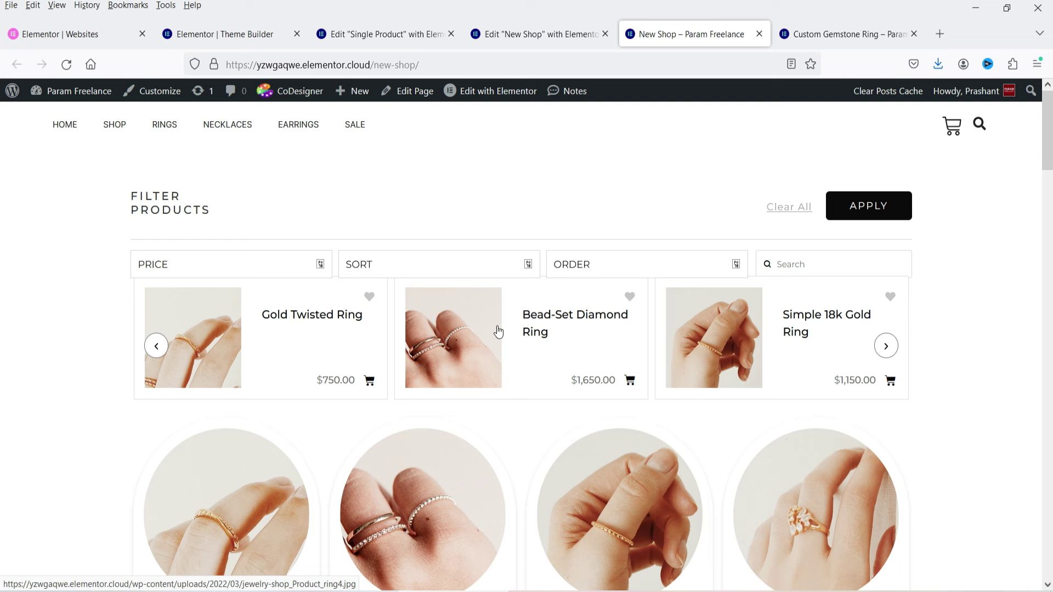
pyautogui.scroll(-5, 1000, 294)
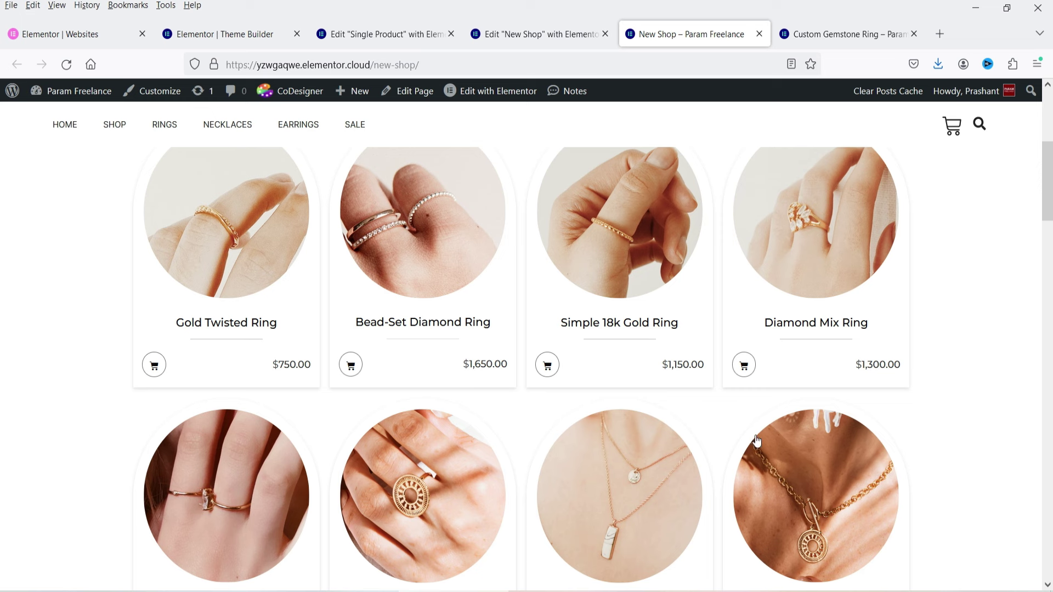
pyautogui.scroll(2, 130, 307)
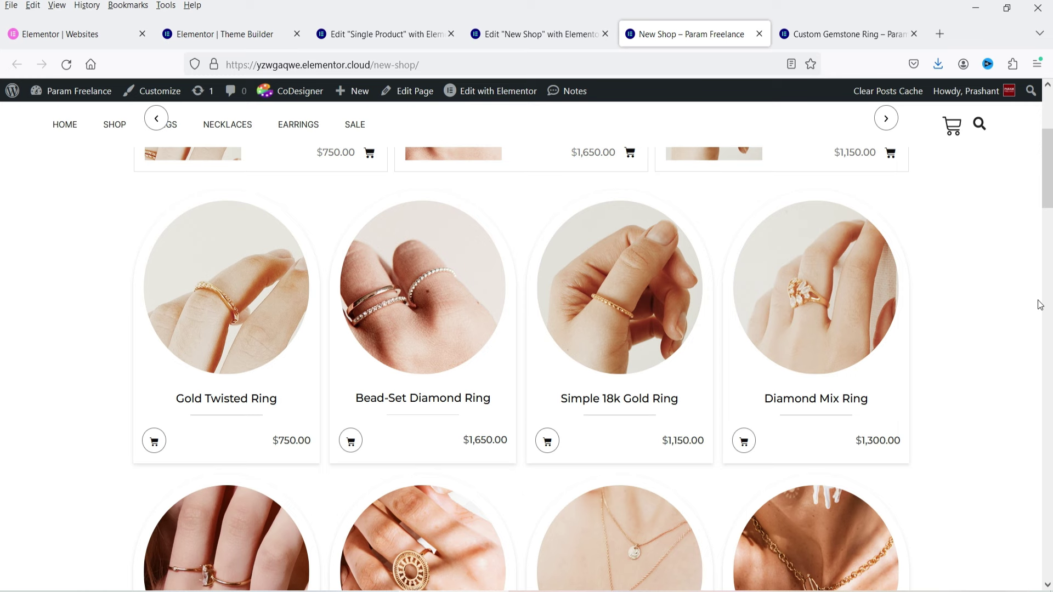
pyautogui.scroll(-10, 983, 257)
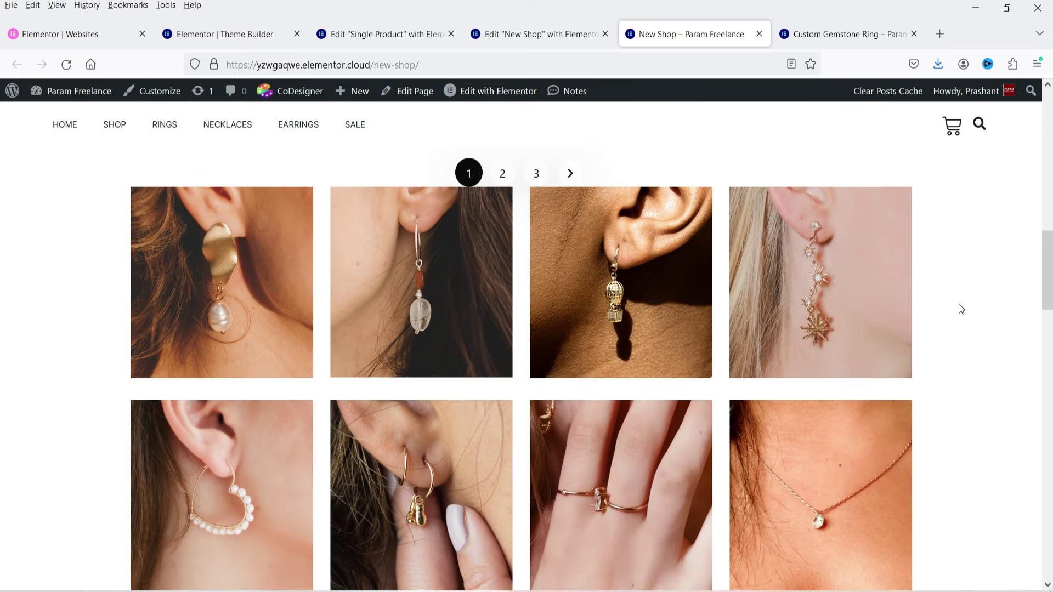
# - View several jewelry photos enlarged in the image gallery's lightbox, starting with the crystal pendant earring, and close it
pyautogui.click(424, 285)
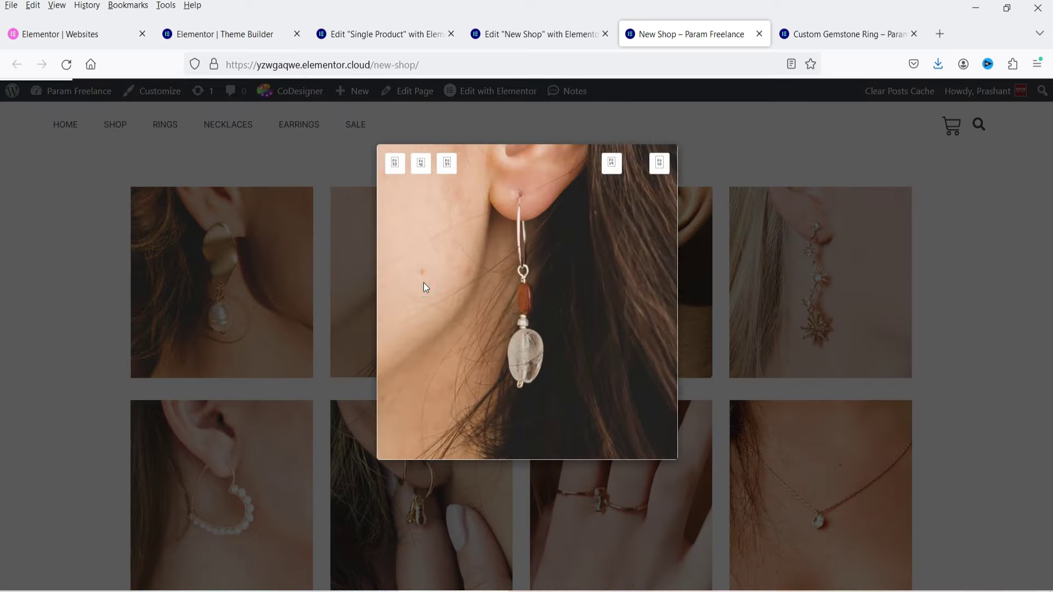
pyautogui.click(370, 547)
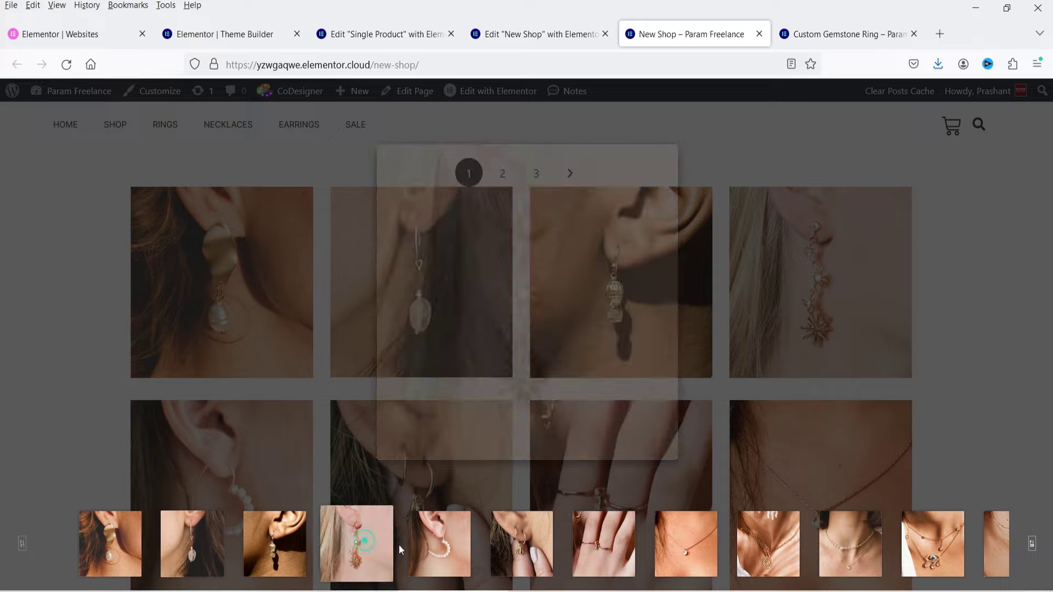
pyautogui.click(471, 548)
pyautogui.click(521, 546)
pyautogui.click(603, 546)
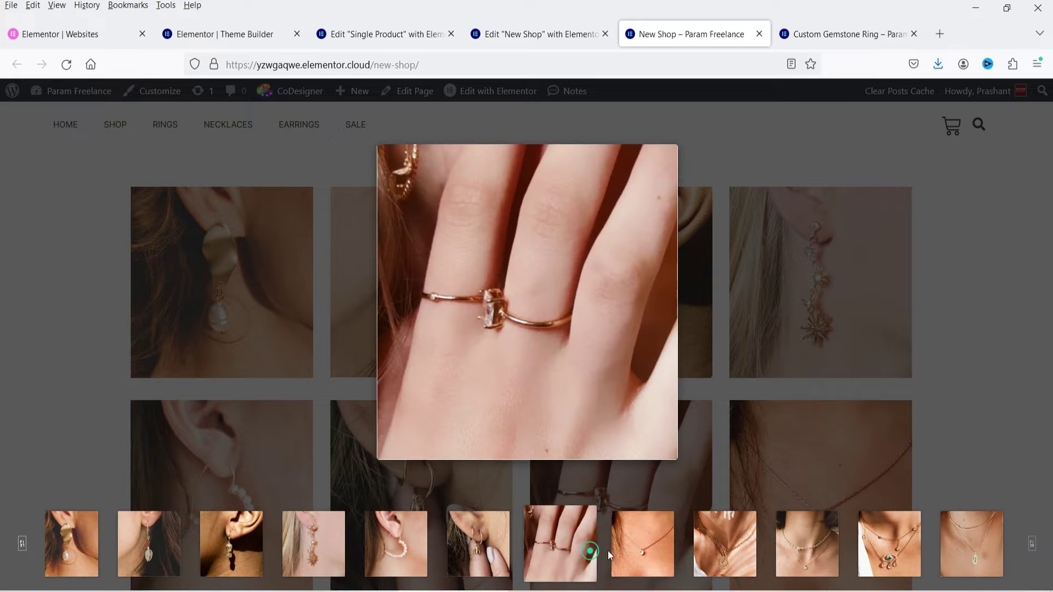
pyautogui.click(631, 551)
pyautogui.click(955, 299)
# - Look over the customer reviews and switch the horizontal colored tabs through each panel and back to Google
pyautogui.scroll(-10, 732, 233)
pyautogui.scroll(1, 599, 223)
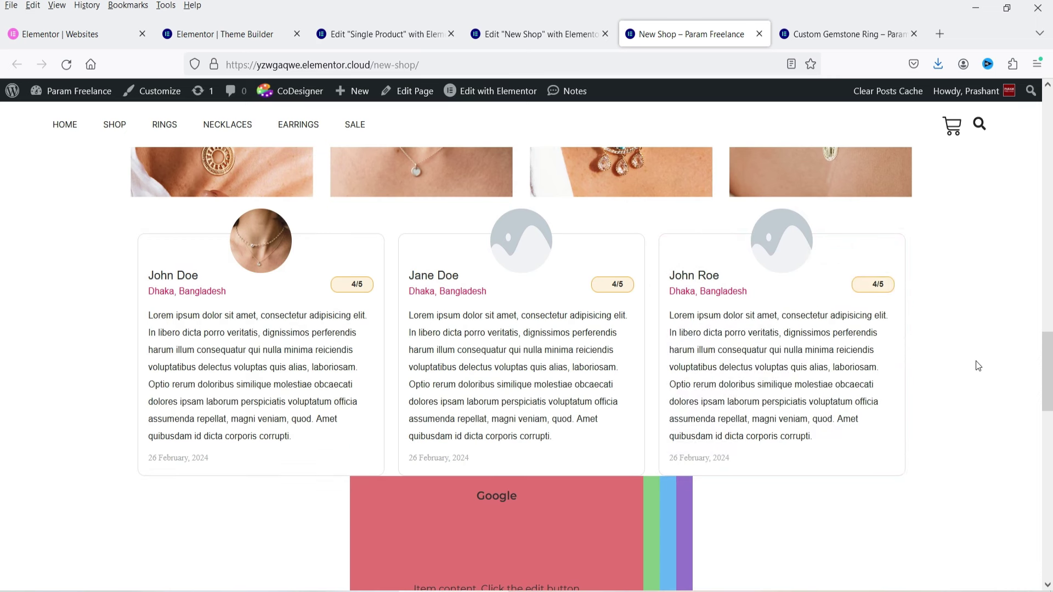
pyautogui.scroll(-4, 976, 362)
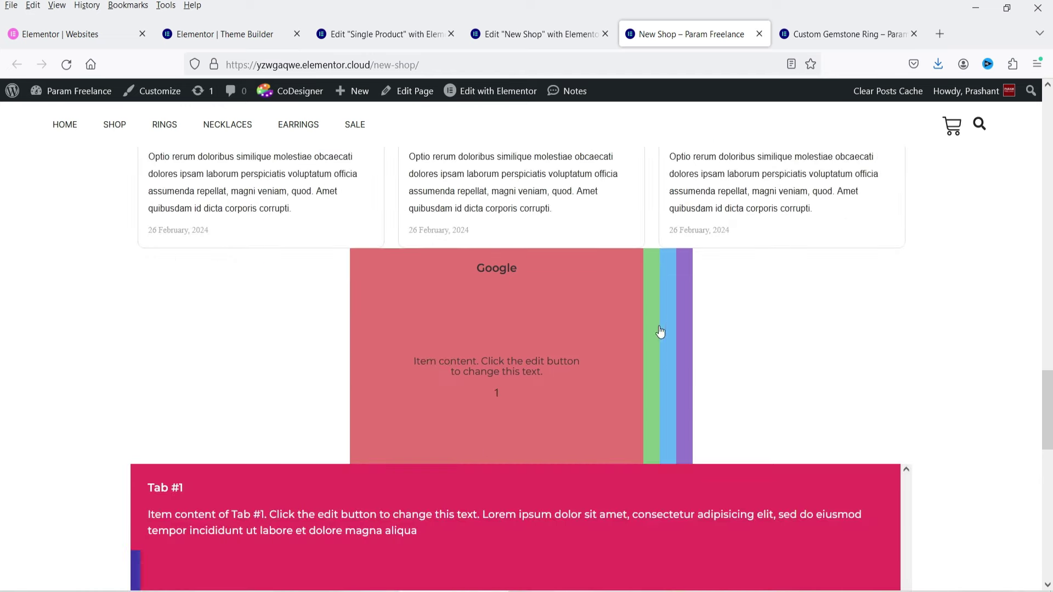
pyautogui.click(653, 326)
pyautogui.click(669, 327)
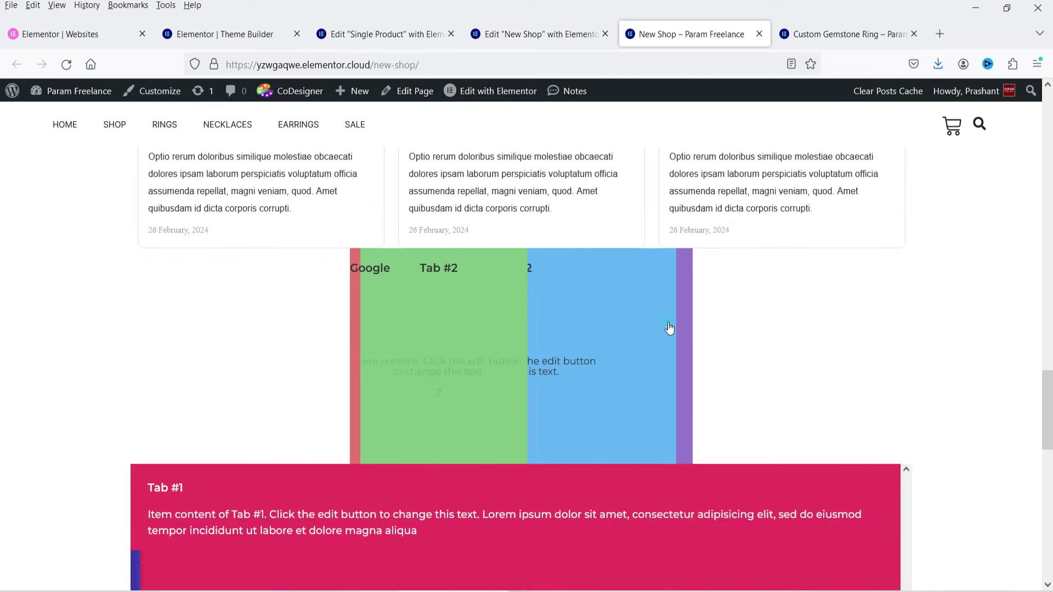
pyautogui.click(684, 329)
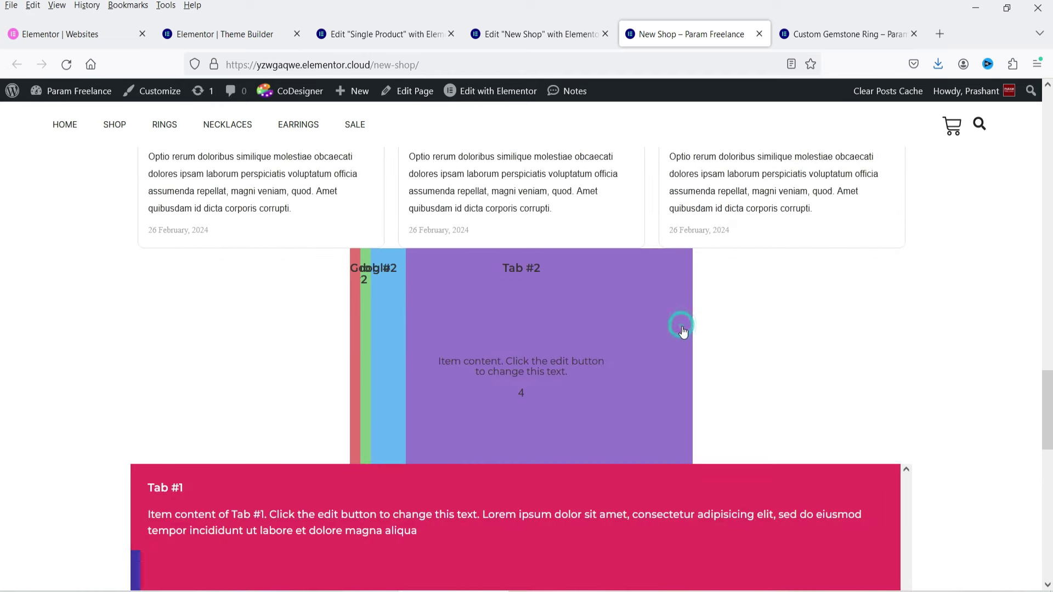
pyautogui.click(358, 305)
# - Try out the vertical colored tabs from Tab #1 to Tab #4 and view the image comparison slider below
pyautogui.scroll(-2, 857, 362)
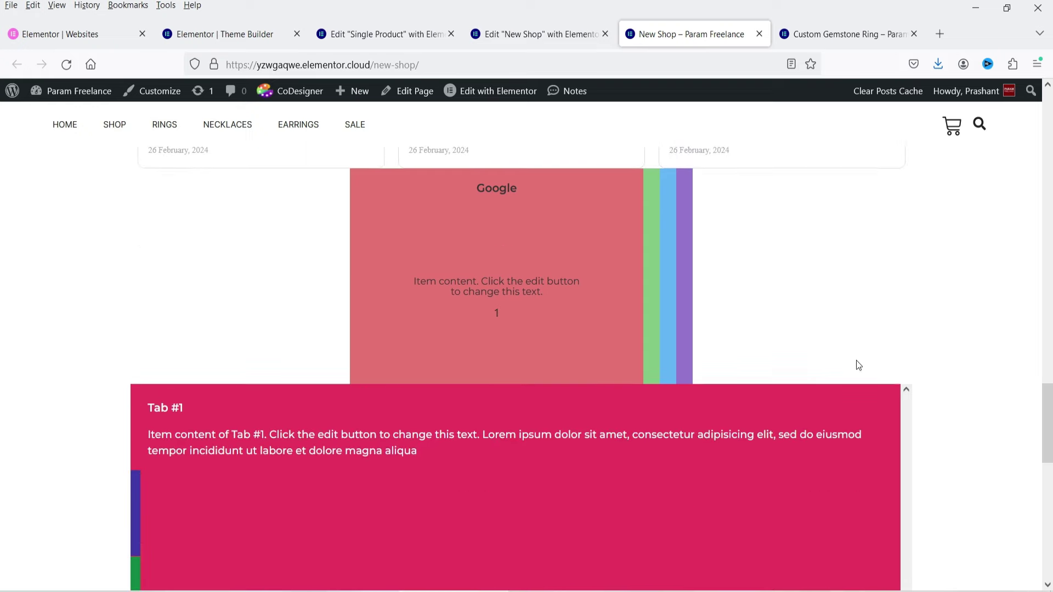
pyautogui.click(136, 424)
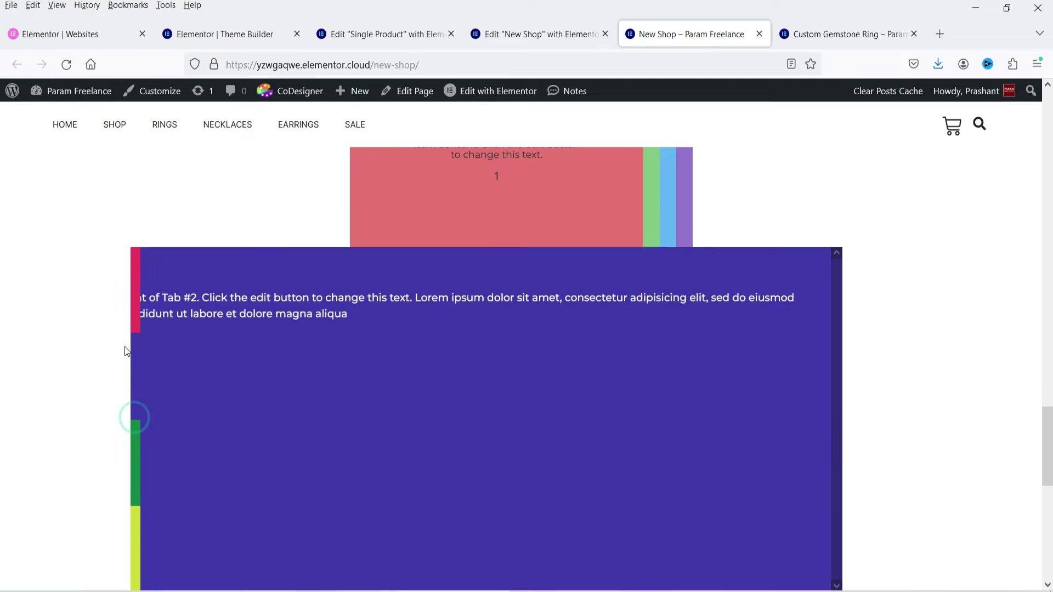
pyautogui.click(136, 423)
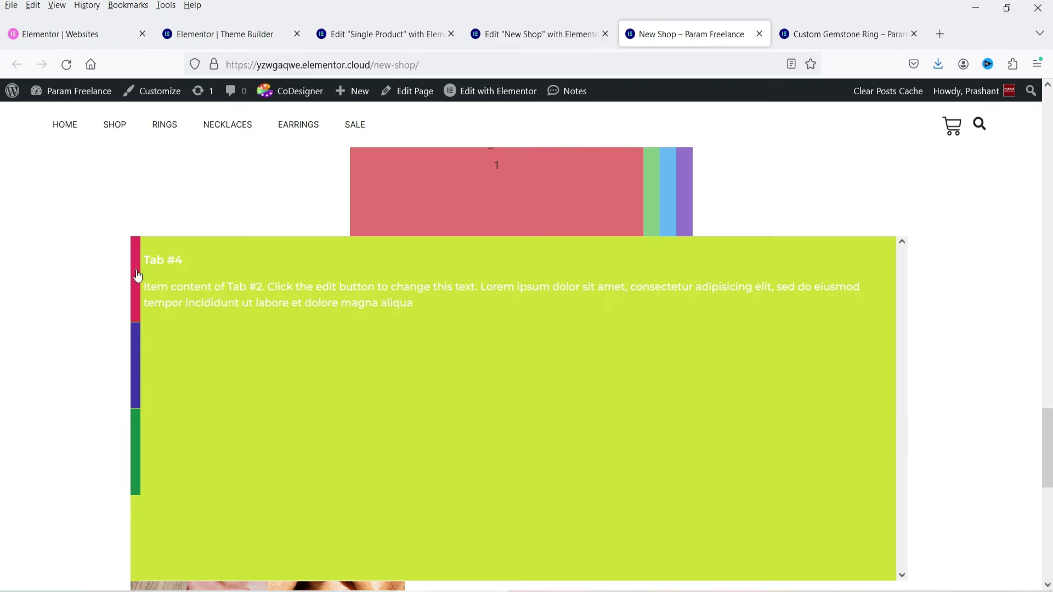
pyautogui.click(137, 341)
pyautogui.click(136, 446)
pyautogui.scroll(-7, 43, 372)
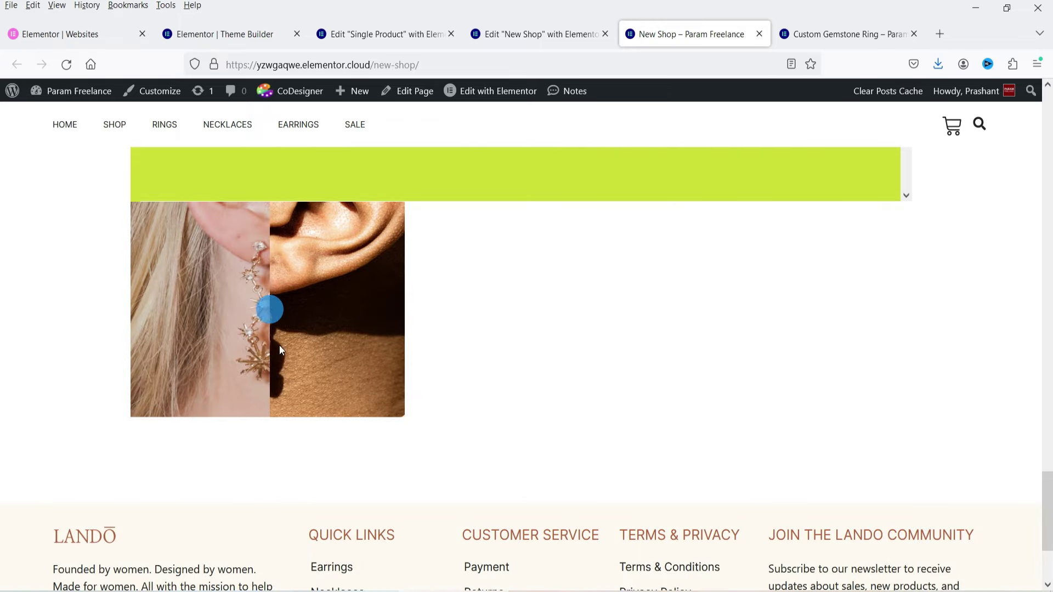
# - Switch to the Single Product template editor and examine the CoDesigner Shop, Filter and Single Product widgets and the earrings grid
pyautogui.click(384, 34)
pyautogui.scroll(3, 541, 278)
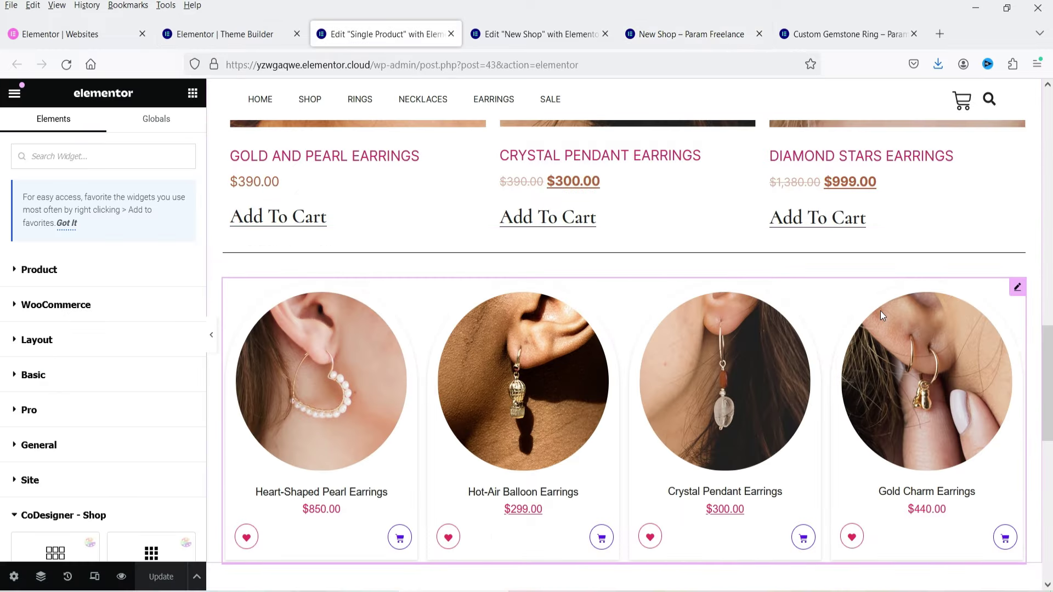
pyautogui.scroll(-4, 135, 325)
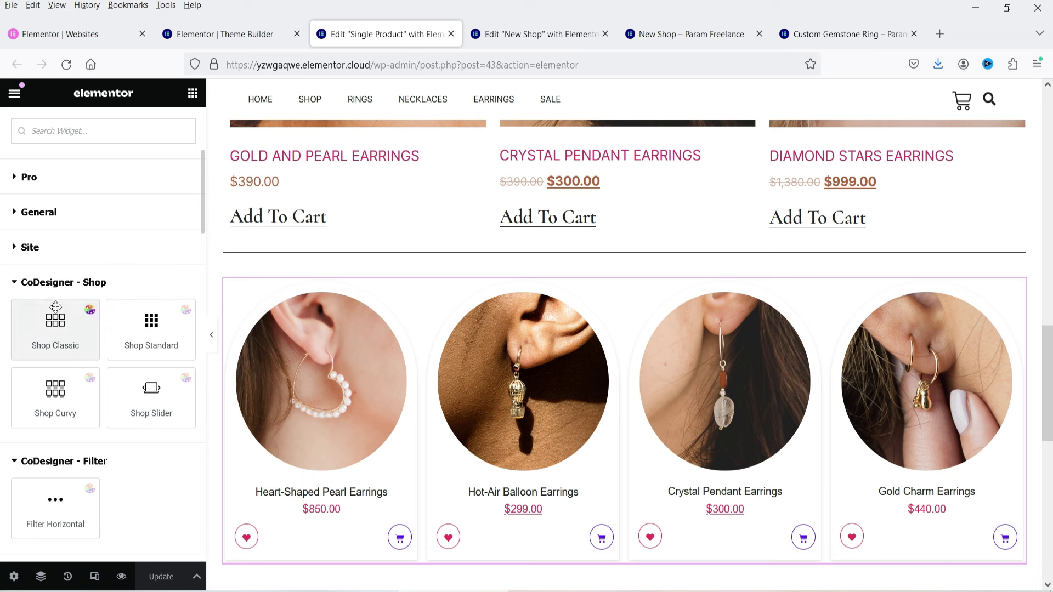
pyautogui.scroll(-3, 132, 373)
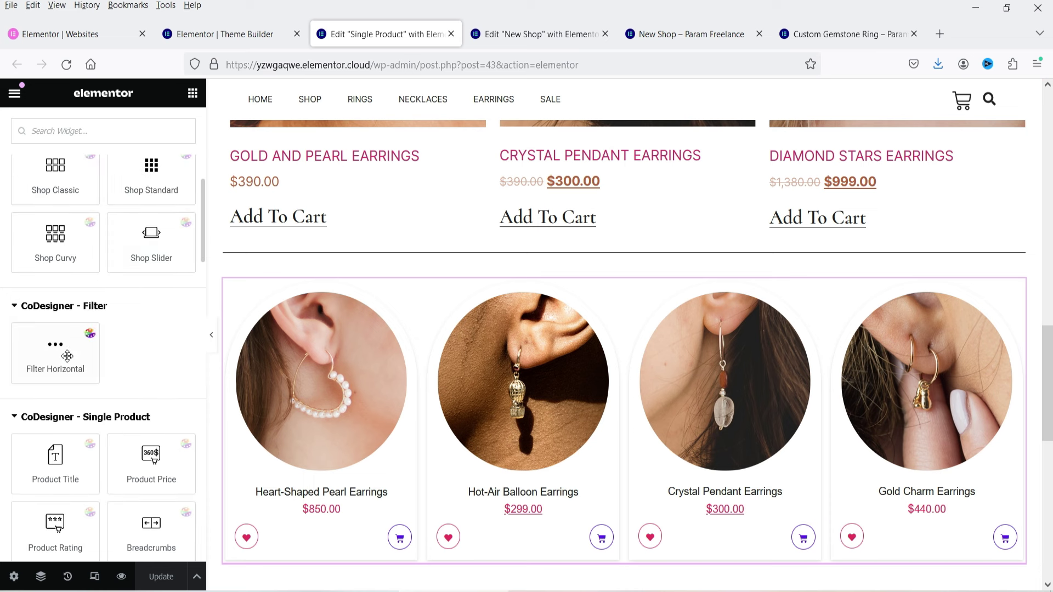
pyautogui.scroll(-4, 128, 356)
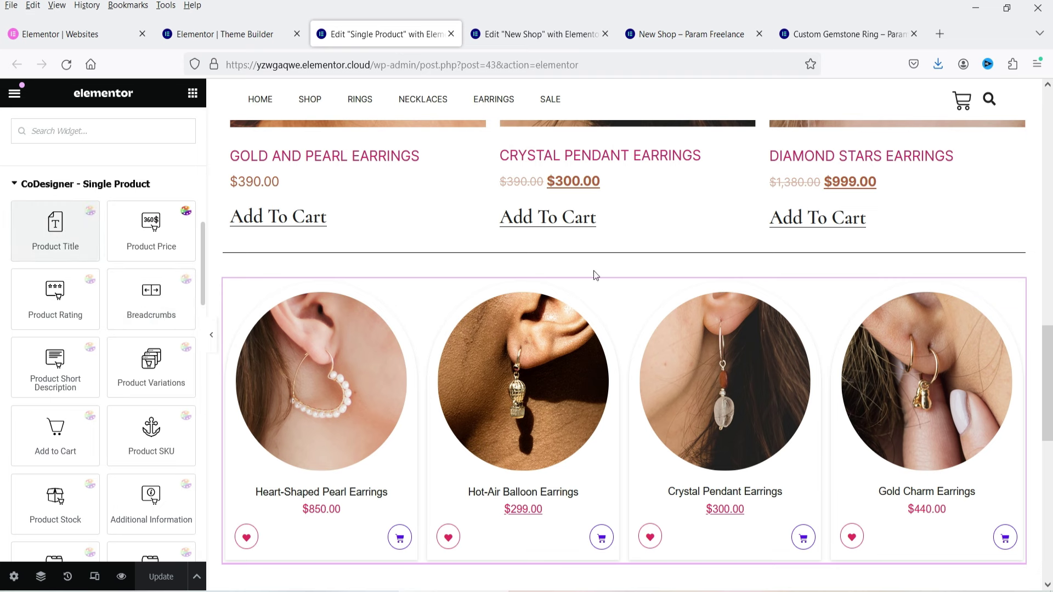
pyautogui.scroll(-2, 733, 252)
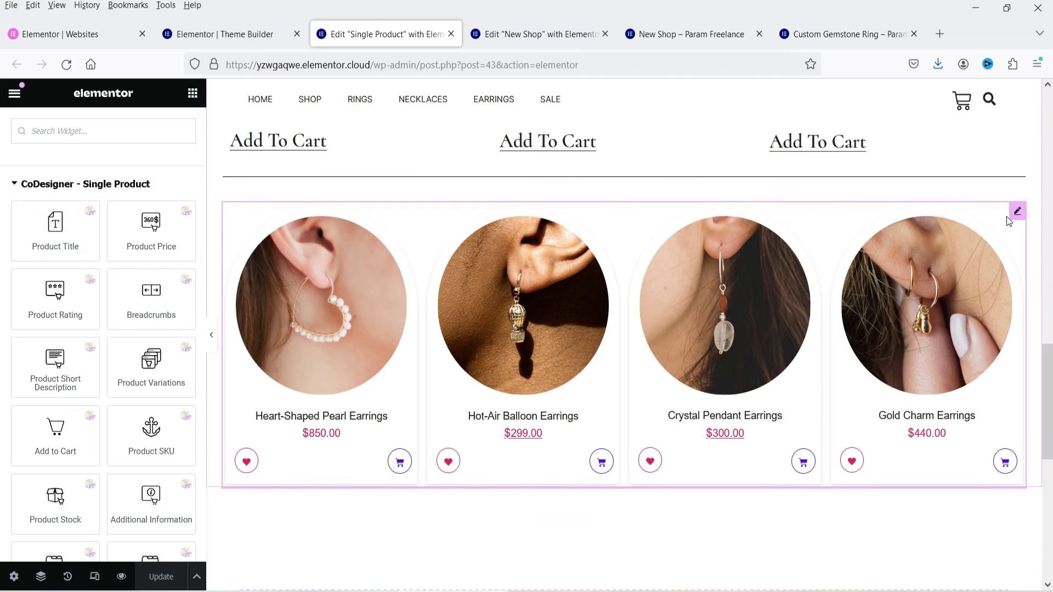
# - Switch to the Custom Gemstone Ring product page and look over its details and the related rings grid
pyautogui.click(831, 34)
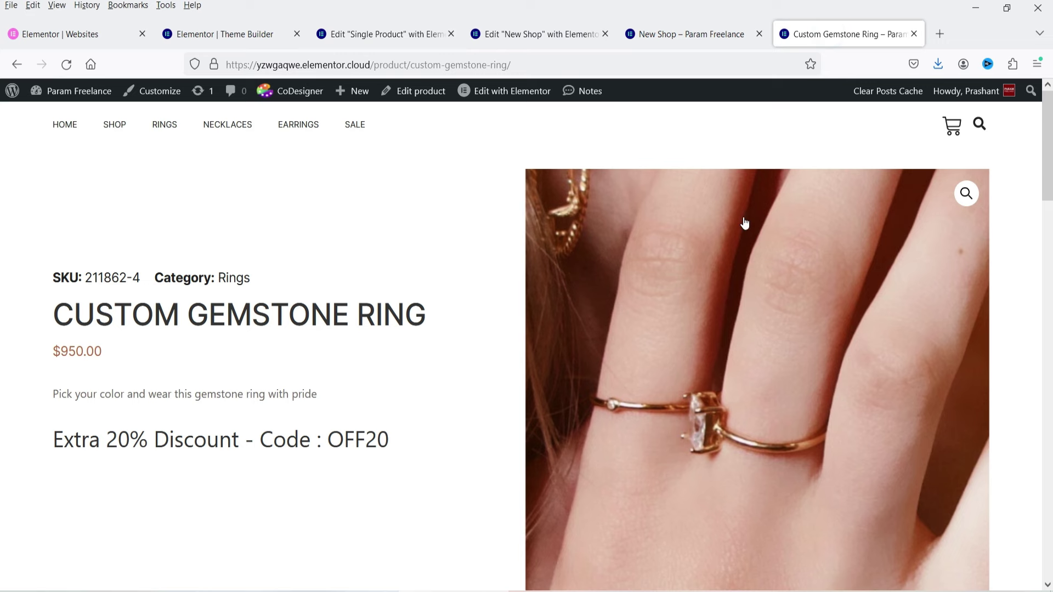
pyautogui.scroll(-10, 738, 234)
pyautogui.scroll(-8, 735, 226)
pyautogui.scroll(3, 735, 227)
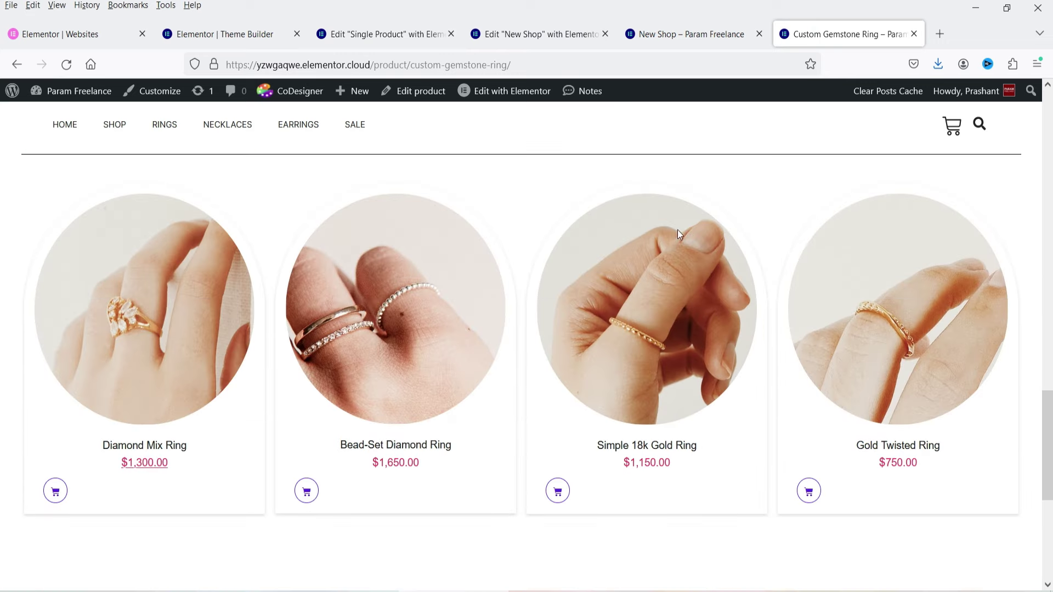
pyautogui.scroll(2, 373, 324)
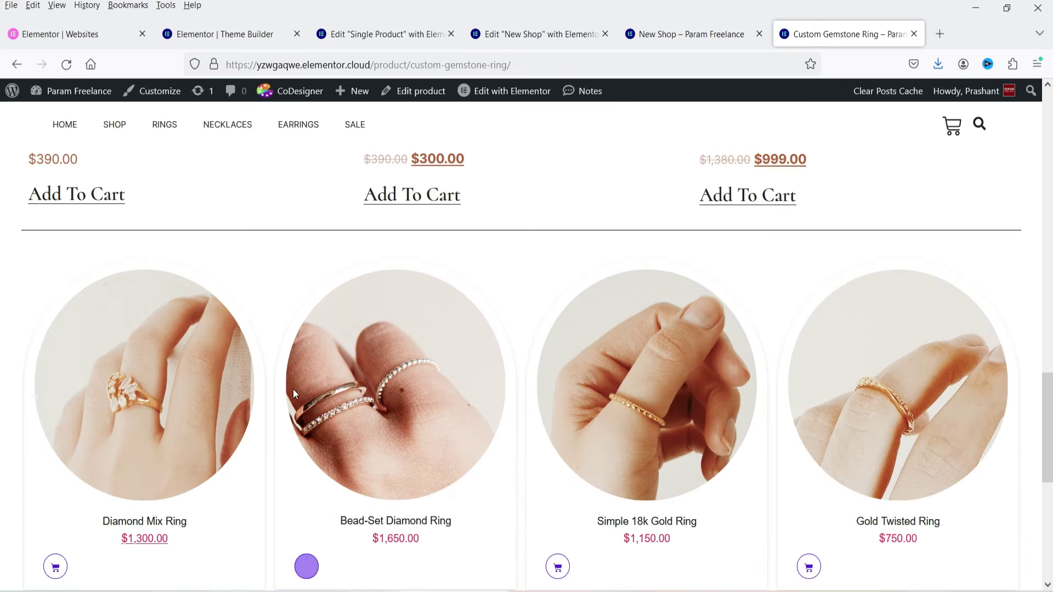
# - Return to the Single Product template editor and examine the CoDesigner Related Products, Image Gallery, Cart and Others widgets
pyautogui.click(380, 35)
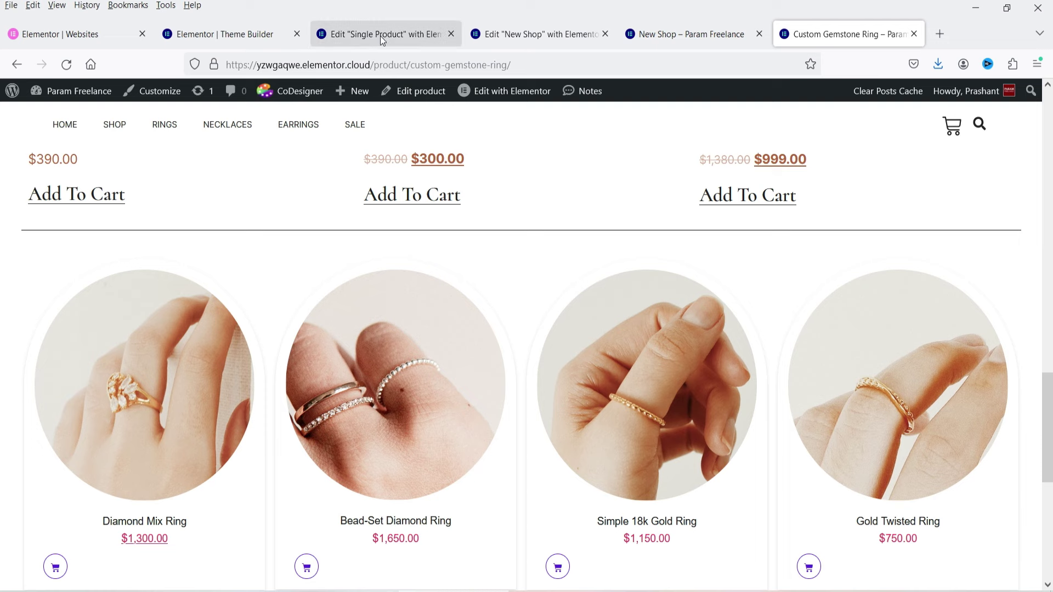
pyautogui.scroll(-10, 134, 297)
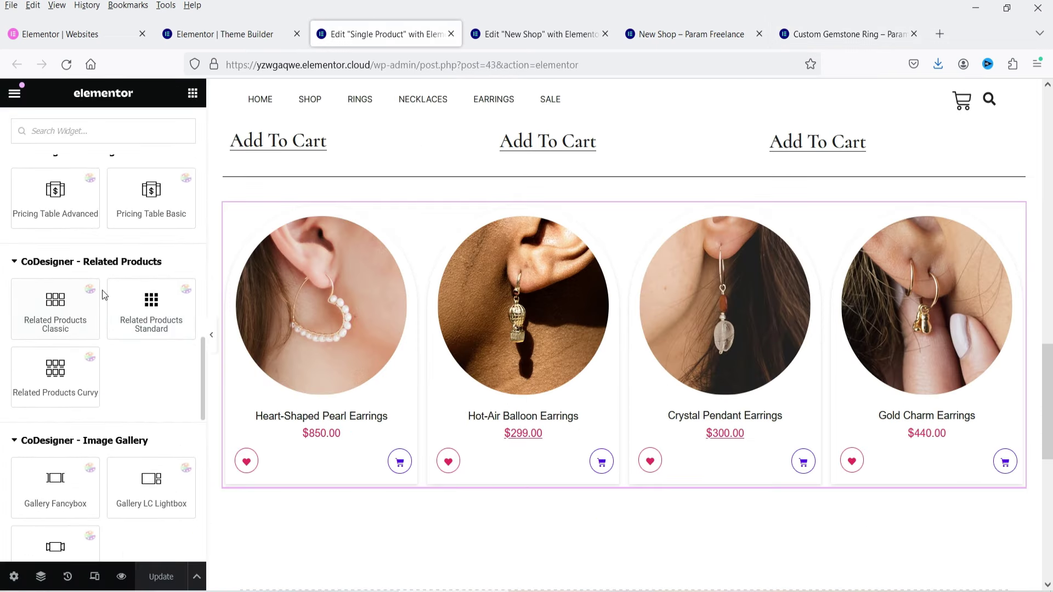
pyautogui.scroll(-4, 85, 296)
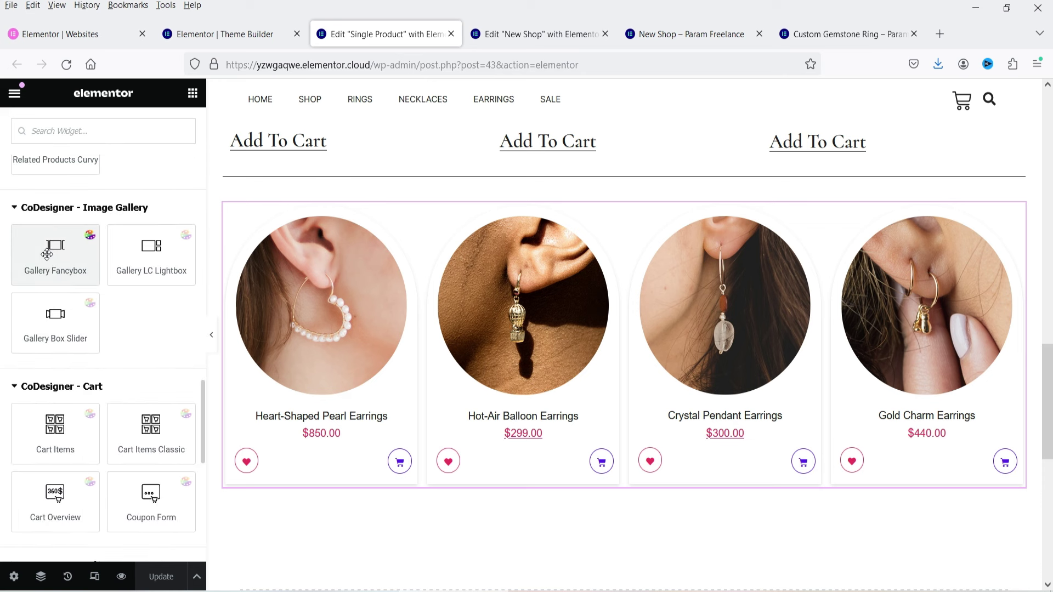
pyautogui.scroll(-1, 66, 308)
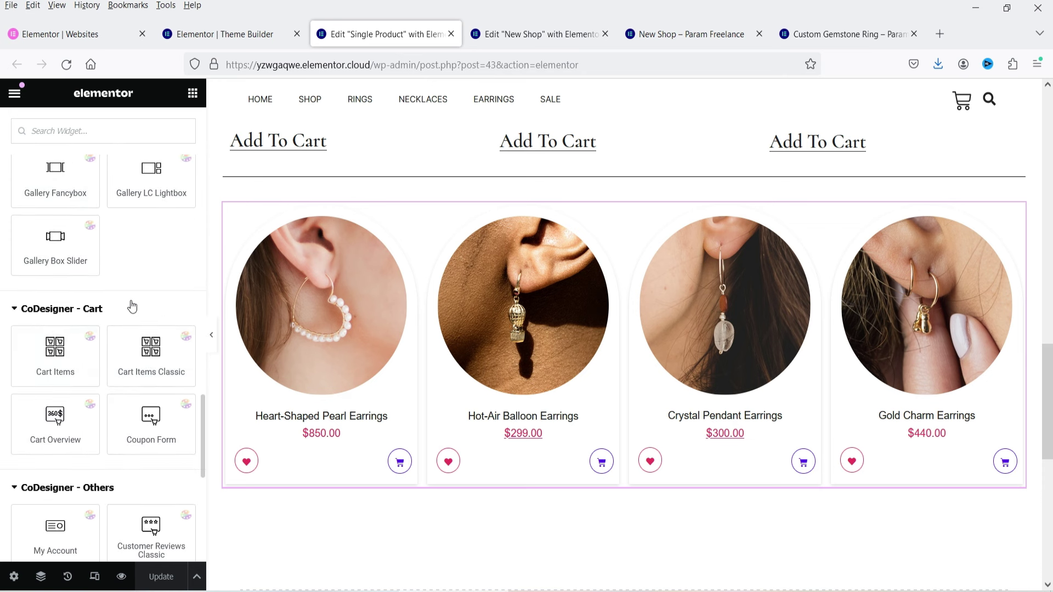
pyautogui.scroll(-5, 137, 340)
pyautogui.scroll(3, 139, 336)
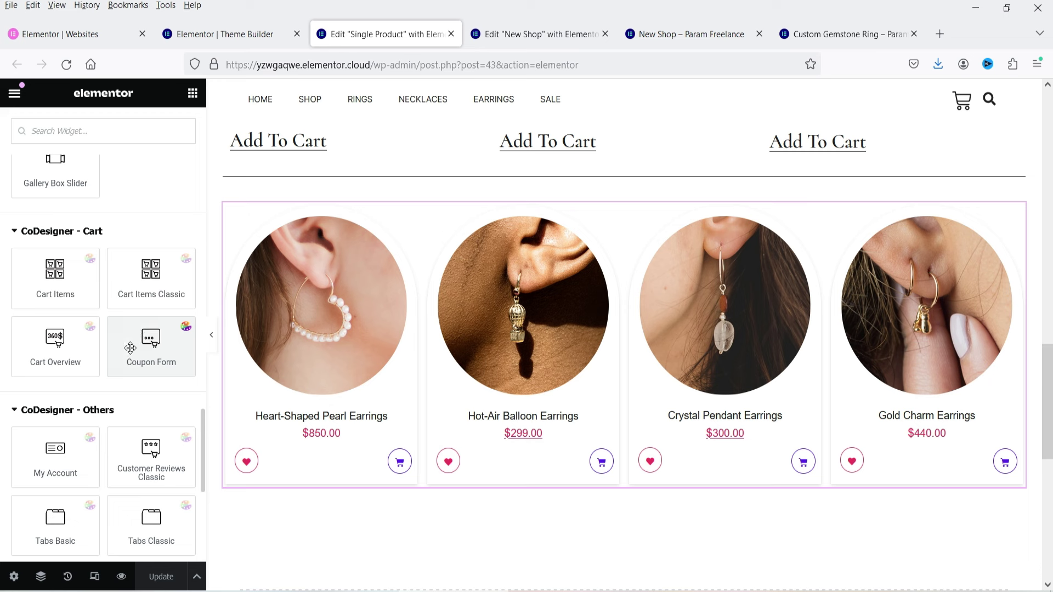
pyautogui.scroll(-1, 129, 349)
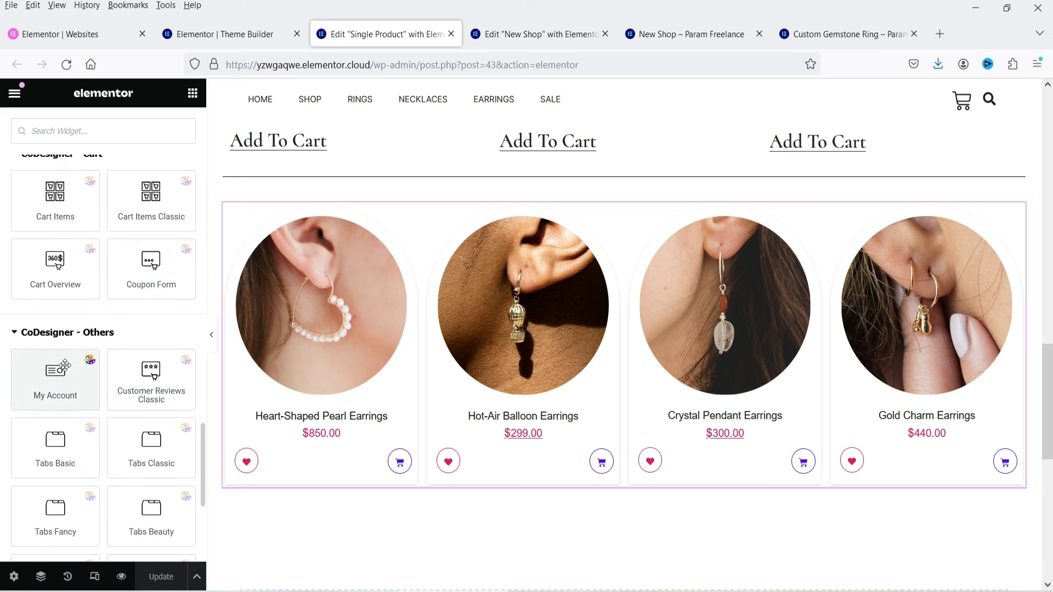
pyautogui.scroll(-3, 55, 357)
pyautogui.scroll(1, 83, 252)
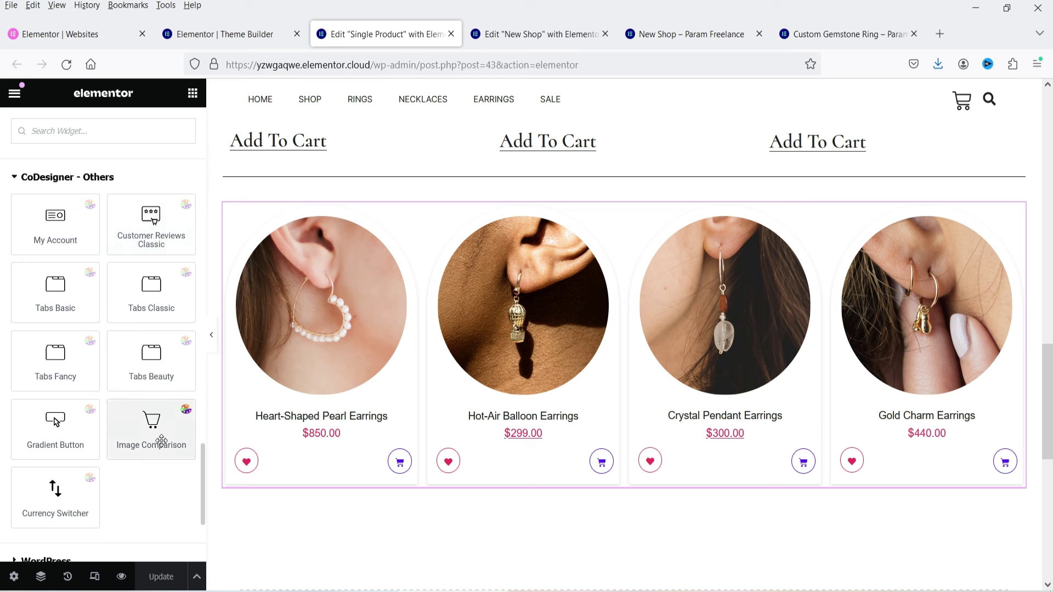
pyautogui.scroll(-2, 155, 412)
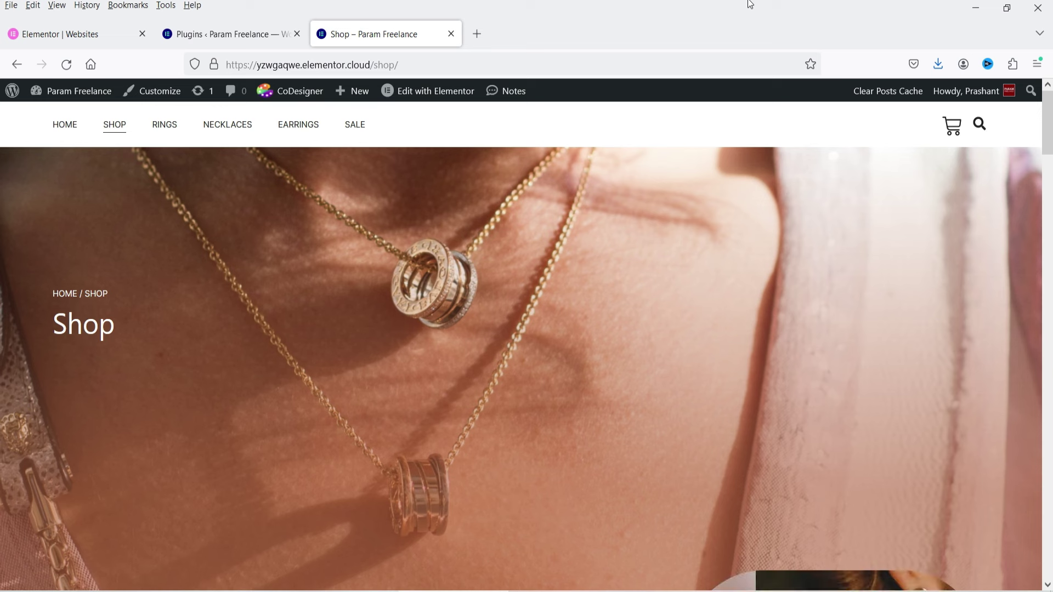
# - Find the CoDesigner plugin by searching for "codesigner" in the WordPress plugin directory, and install and activate it
pyautogui.click(214, 37)
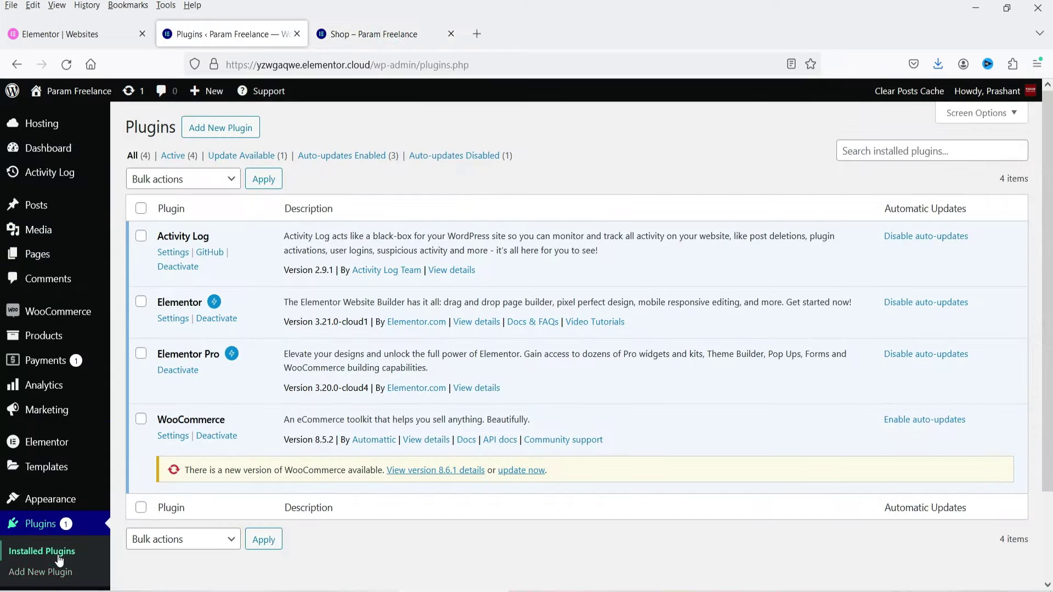
pyautogui.click(40, 571)
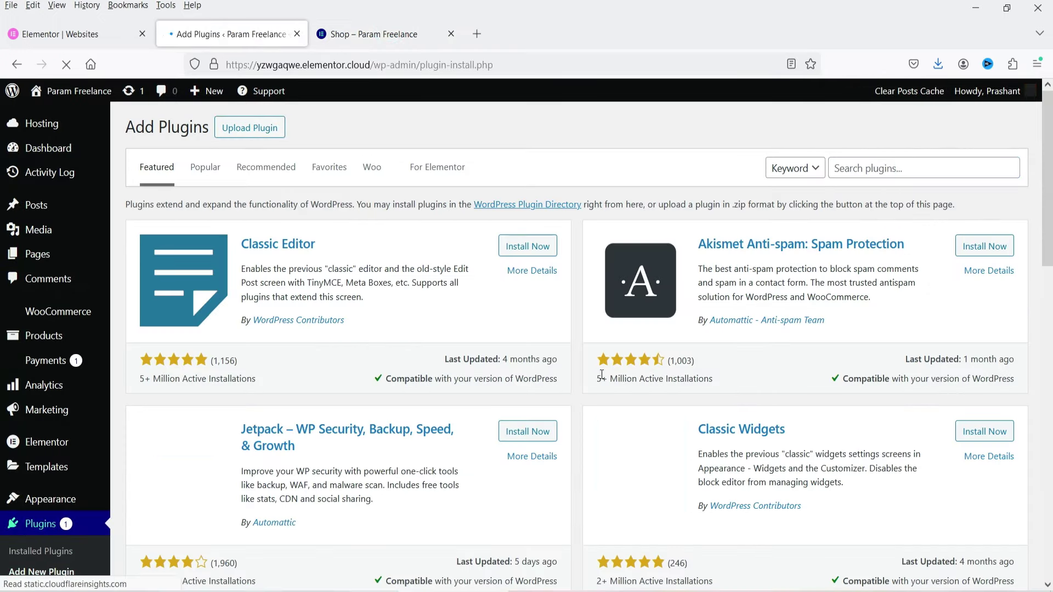
pyautogui.click(877, 167)
pyautogui.write('codesigner')
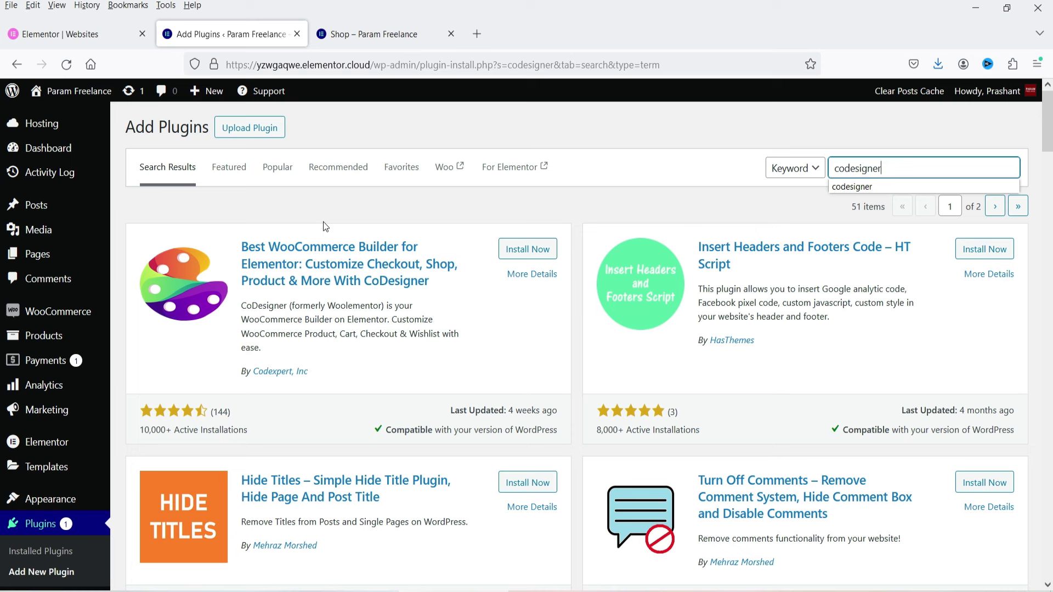
pyautogui.click(528, 250)
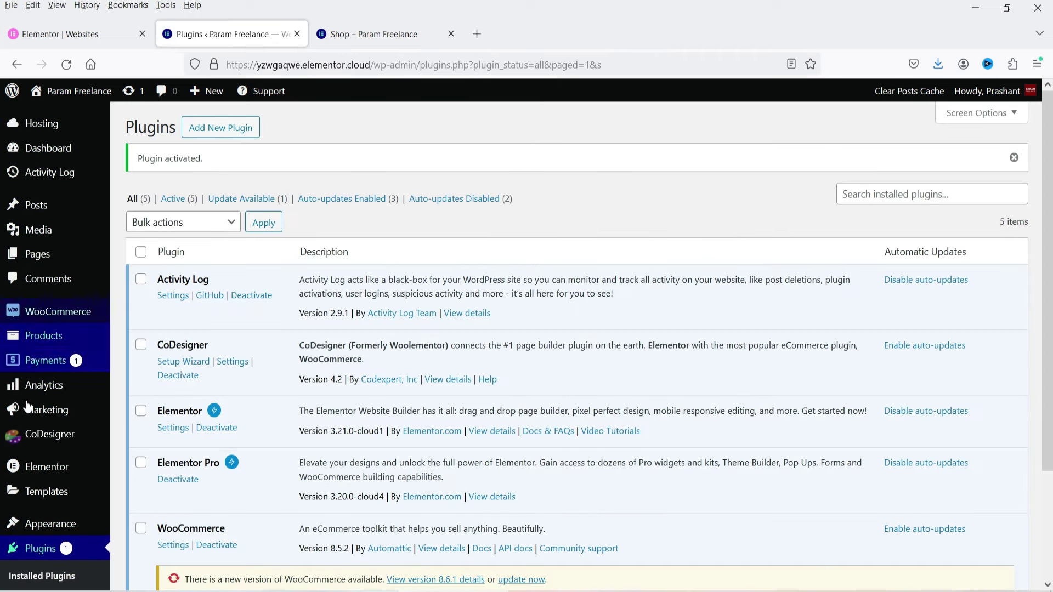
# - Open the CoDesigner overview page and look through its documentation, support and blog sections
pyautogui.moveTo(30, 434)
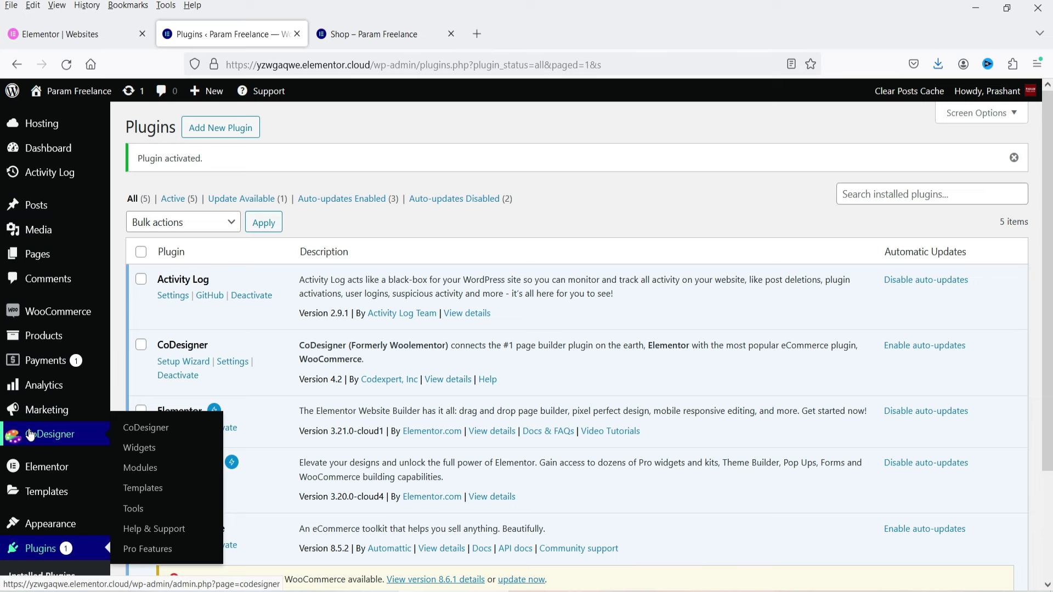
pyautogui.click(31, 435)
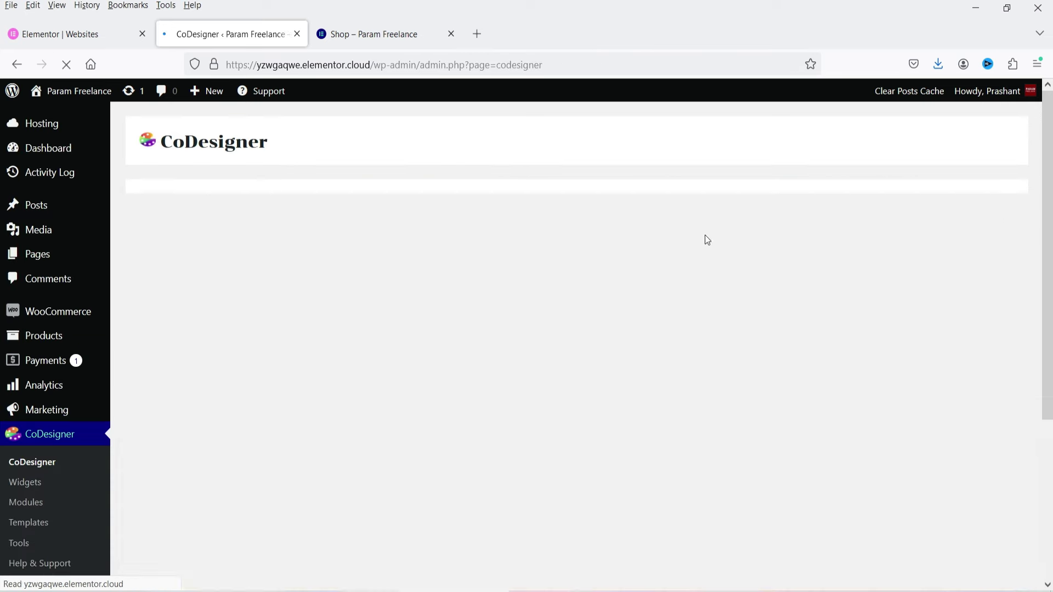
pyautogui.scroll(-5, 551, 244)
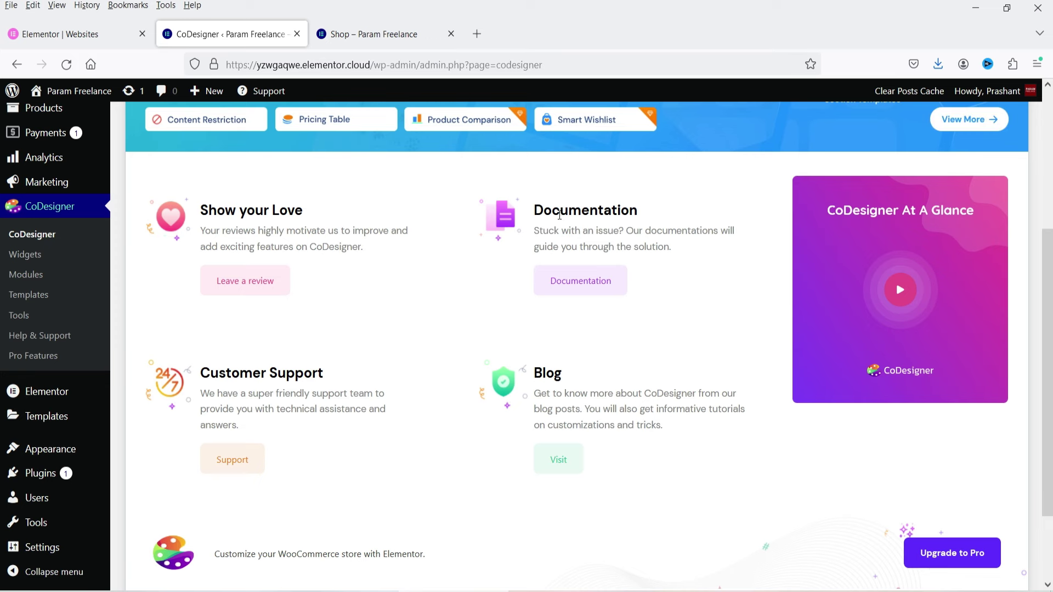
pyautogui.scroll(-2, 348, 380)
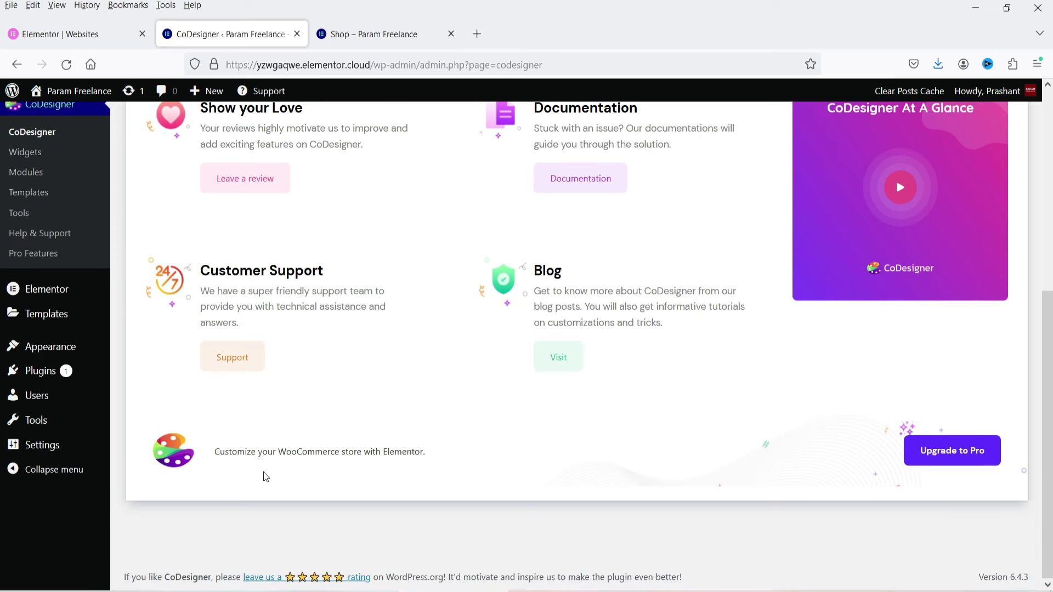
# - Open the CoDesigner Widgets settings and filter the list to the Free widgets
pyautogui.scroll(6, 265, 477)
pyautogui.click(25, 456)
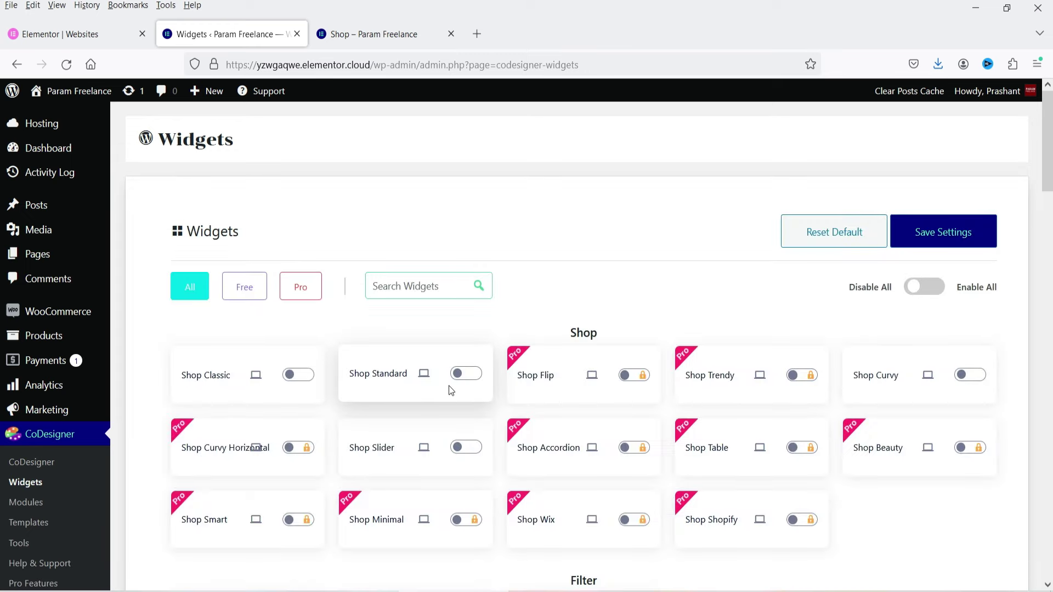
pyautogui.click(242, 288)
pyautogui.scroll(-1, 857, 378)
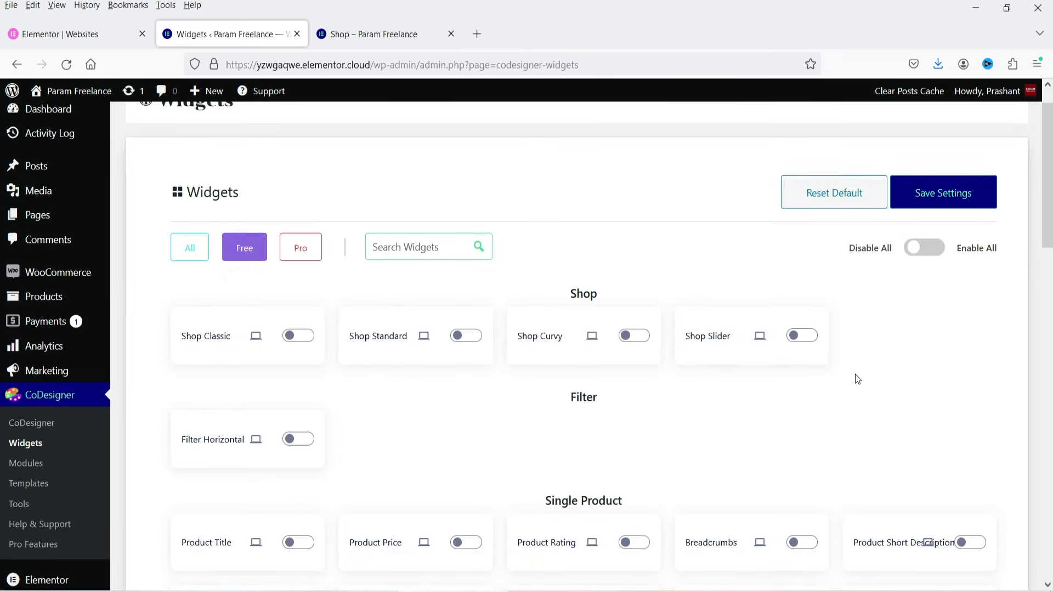
# - Examine the free widgets in every category, from Shop, Filter and Single Product through Image Gallery and Cart
pyautogui.scroll(-3, 857, 378)
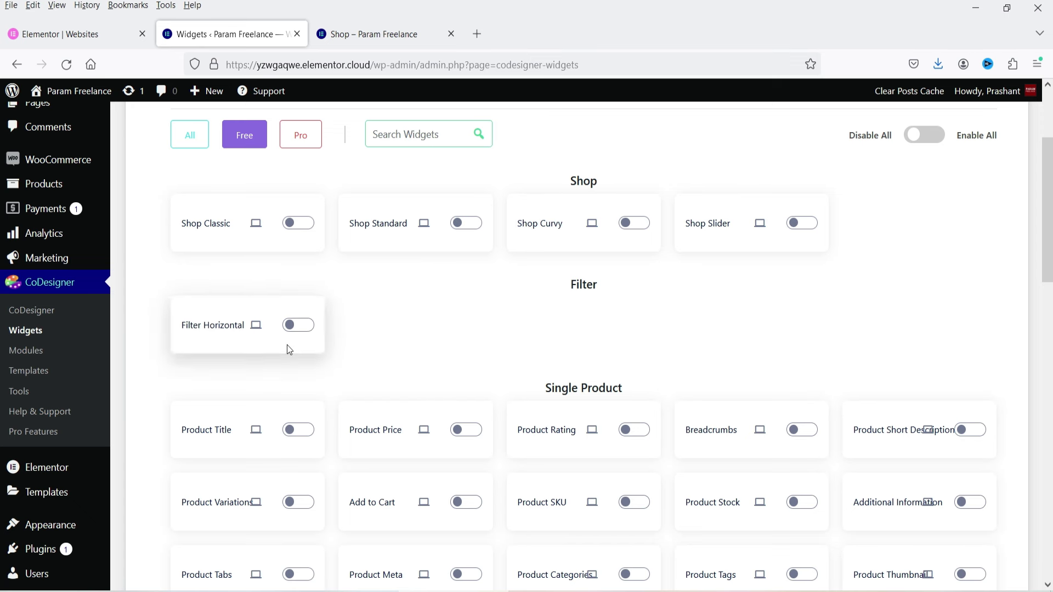
pyautogui.scroll(-5, 792, 312)
pyautogui.scroll(-3, 719, 301)
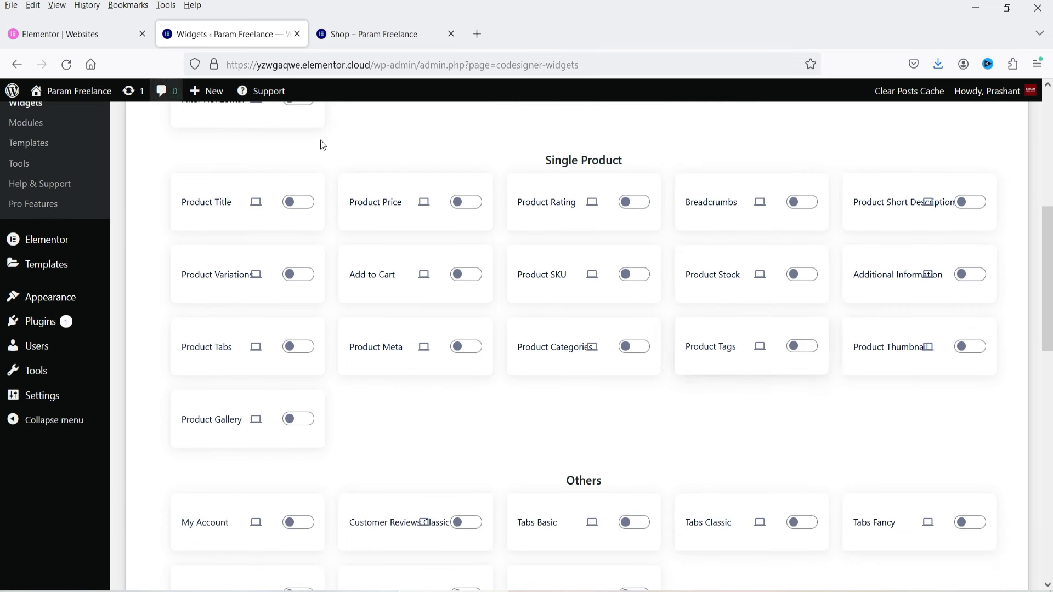
pyautogui.scroll(5, 477, 237)
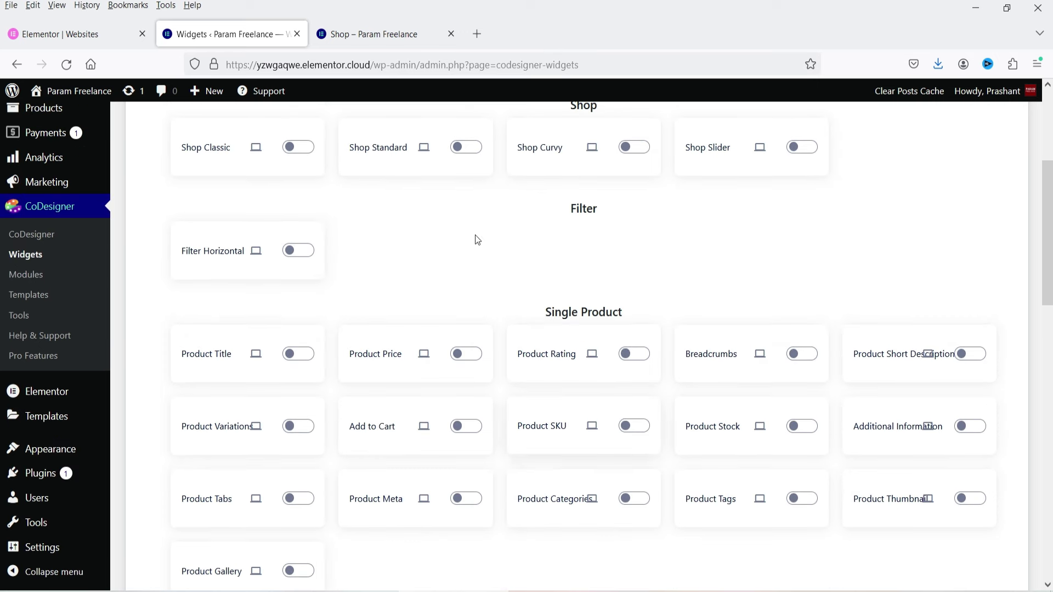
pyautogui.scroll(-12, 583, 282)
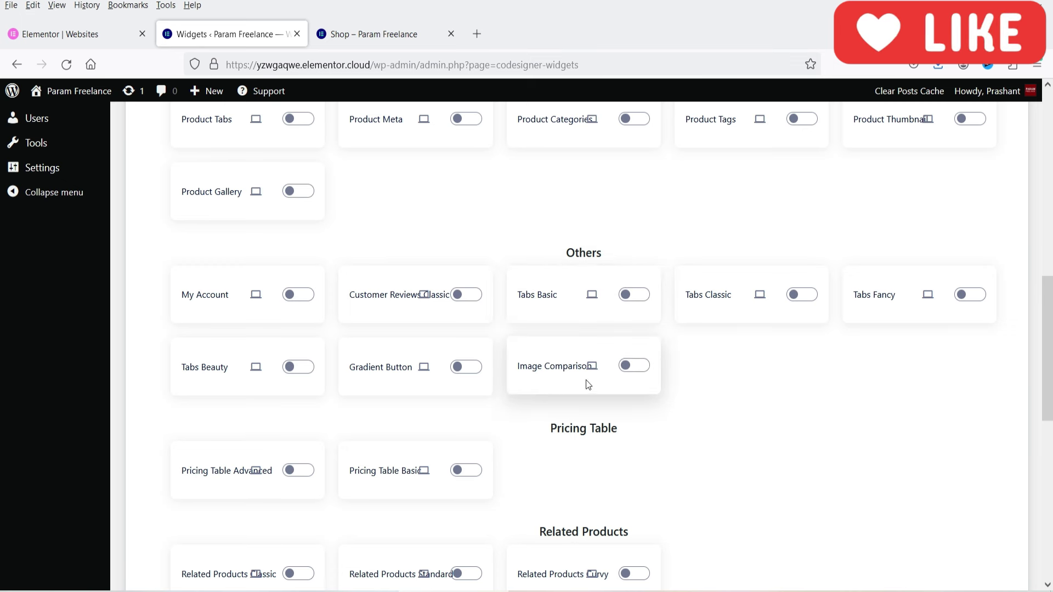
pyautogui.scroll(-3, 590, 383)
pyautogui.scroll(-3, 641, 352)
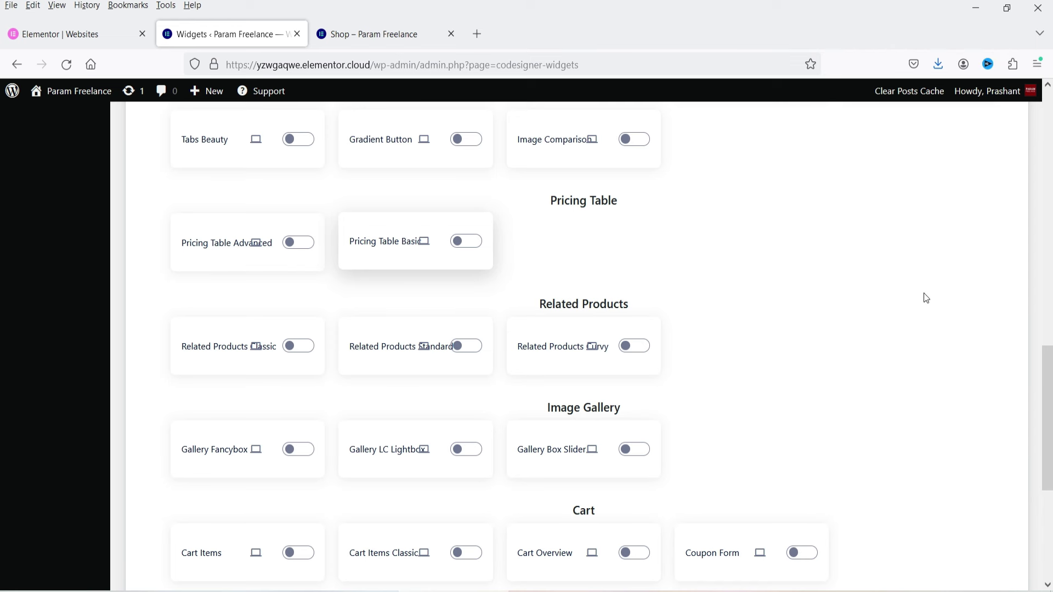
pyautogui.scroll(-3, 932, 286)
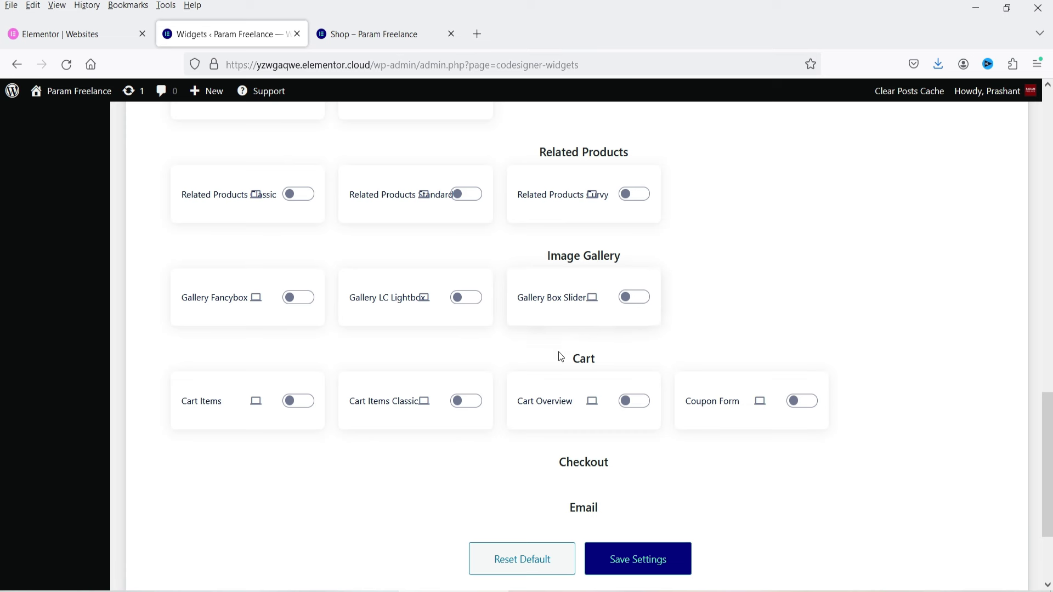
pyautogui.scroll(-3, 884, 426)
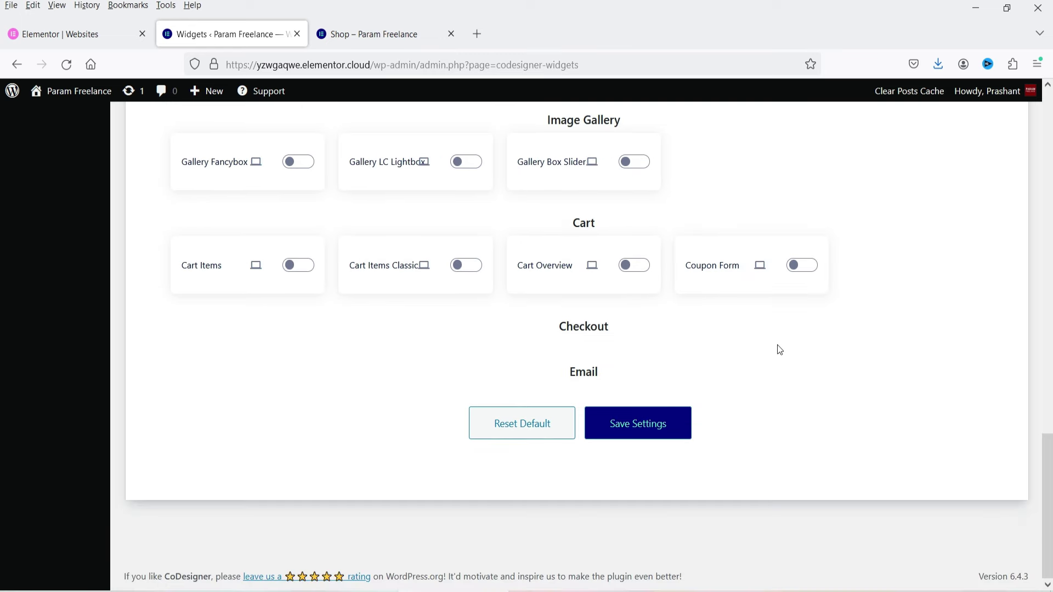
# - Filter the widget list to Pro and examine the Pro widgets in each category from Shop to Email
pyautogui.scroll(15, 873, 260)
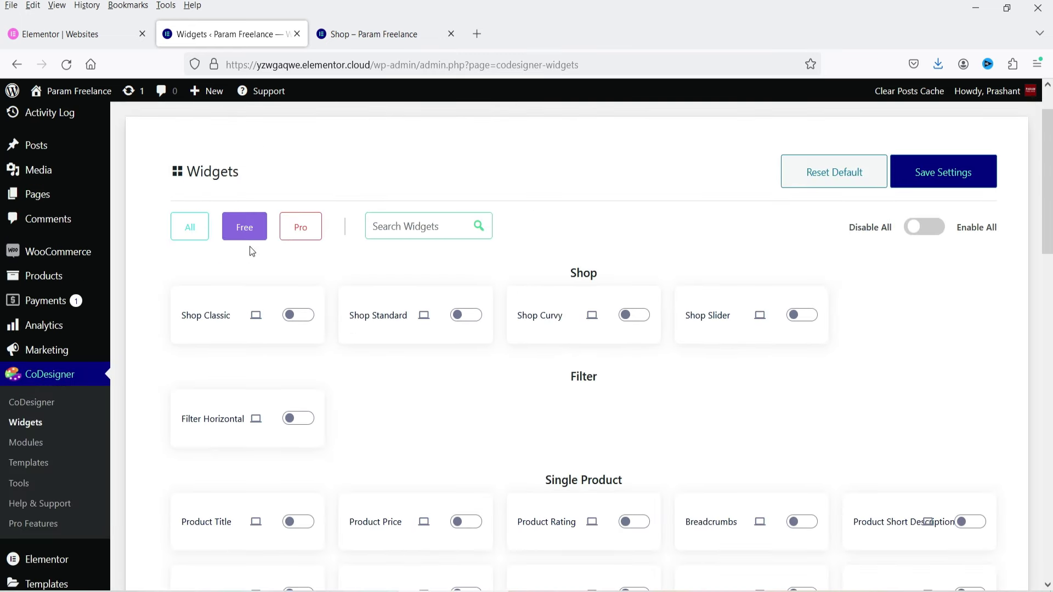
pyautogui.click(301, 227)
pyautogui.scroll(-3, 864, 359)
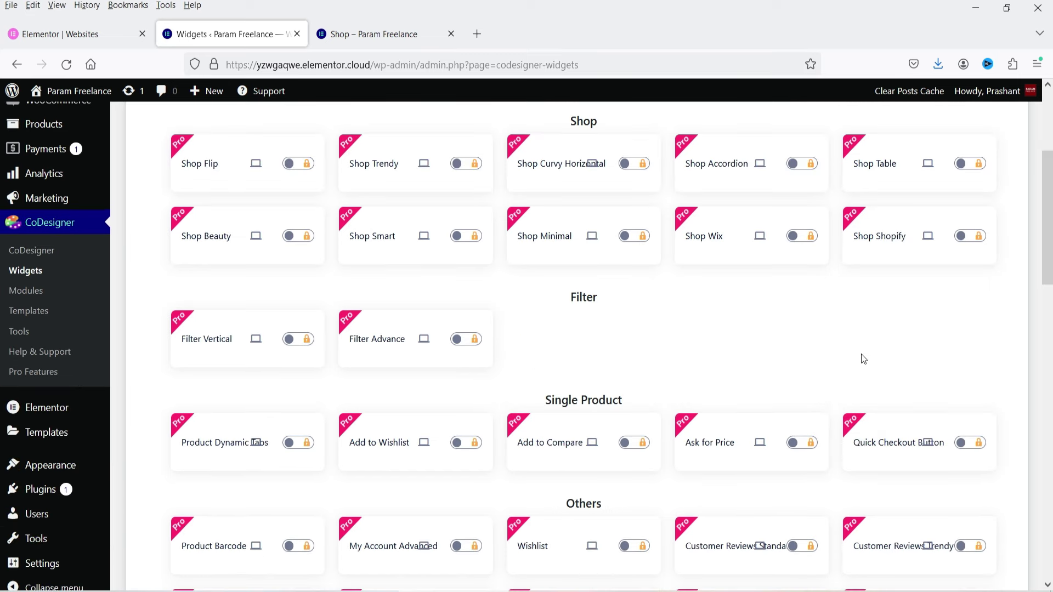
pyautogui.scroll(-17, 861, 348)
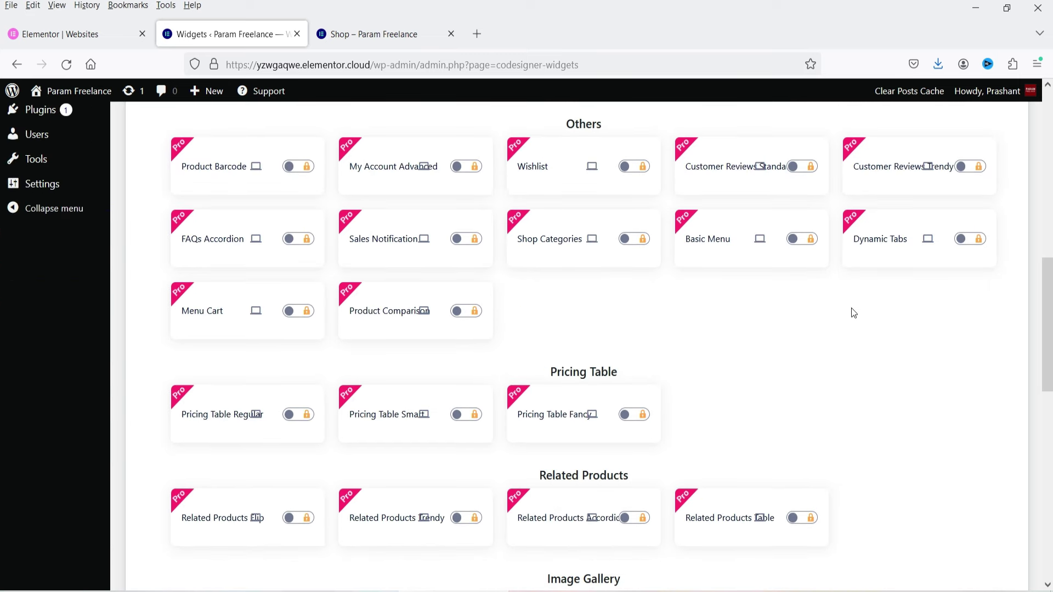
pyautogui.scroll(-3, 700, 336)
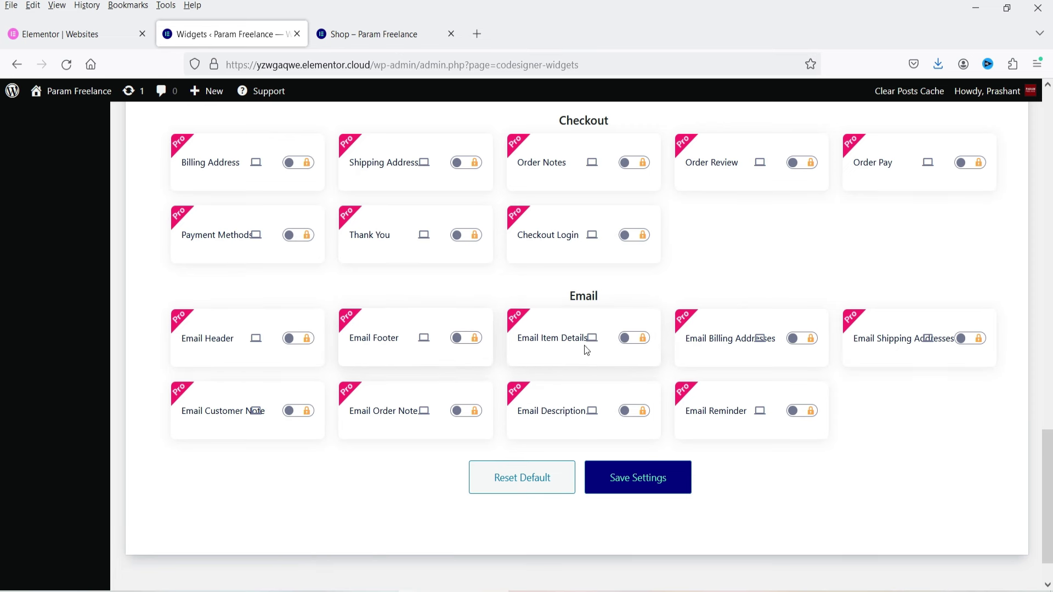
pyautogui.scroll(3, 903, 320)
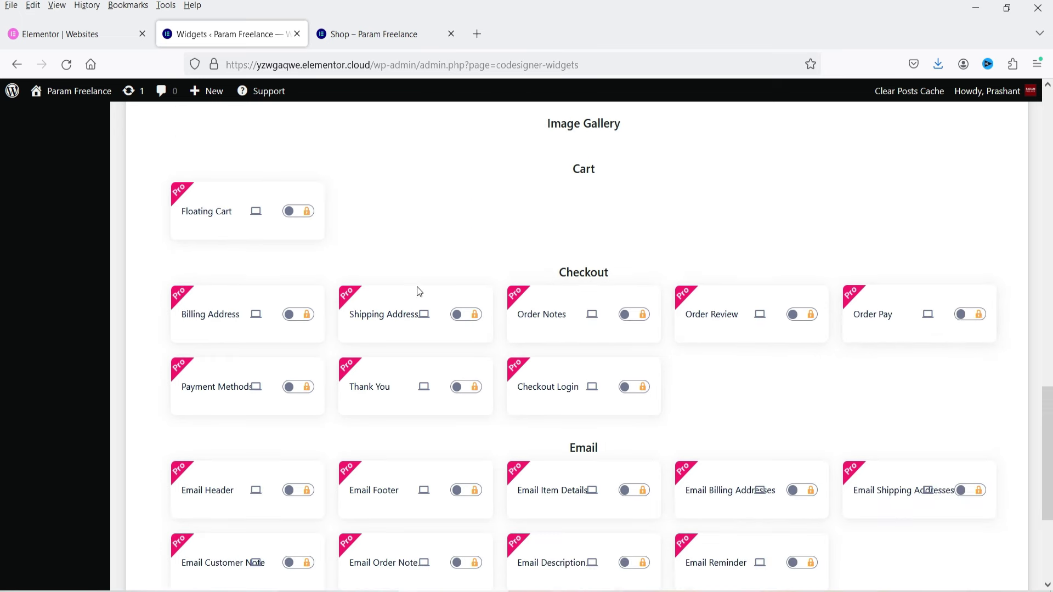
pyautogui.scroll(5, 618, 312)
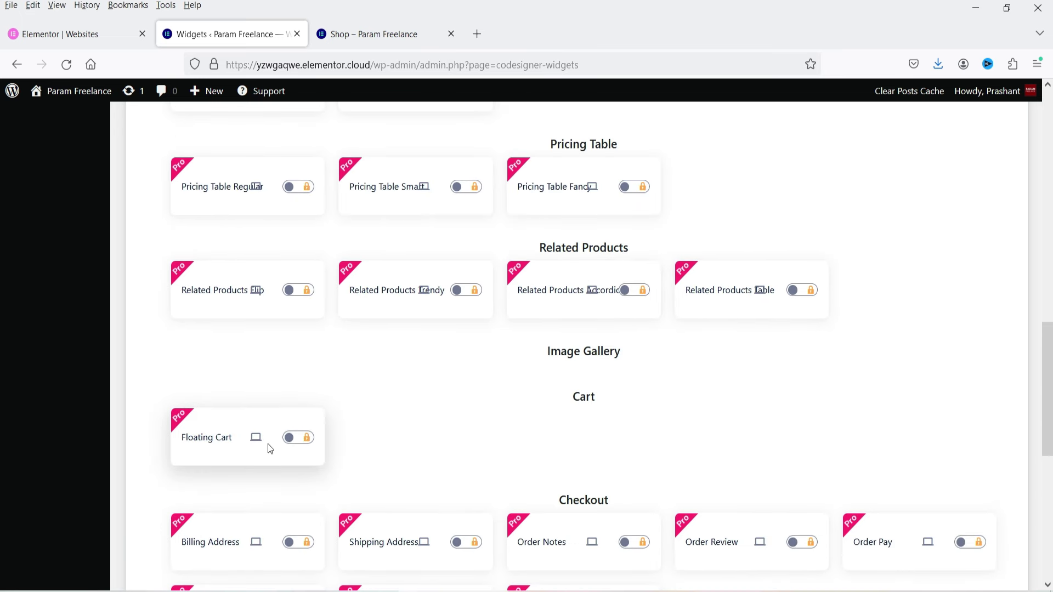
pyautogui.scroll(1, 638, 374)
pyautogui.scroll(4, 889, 344)
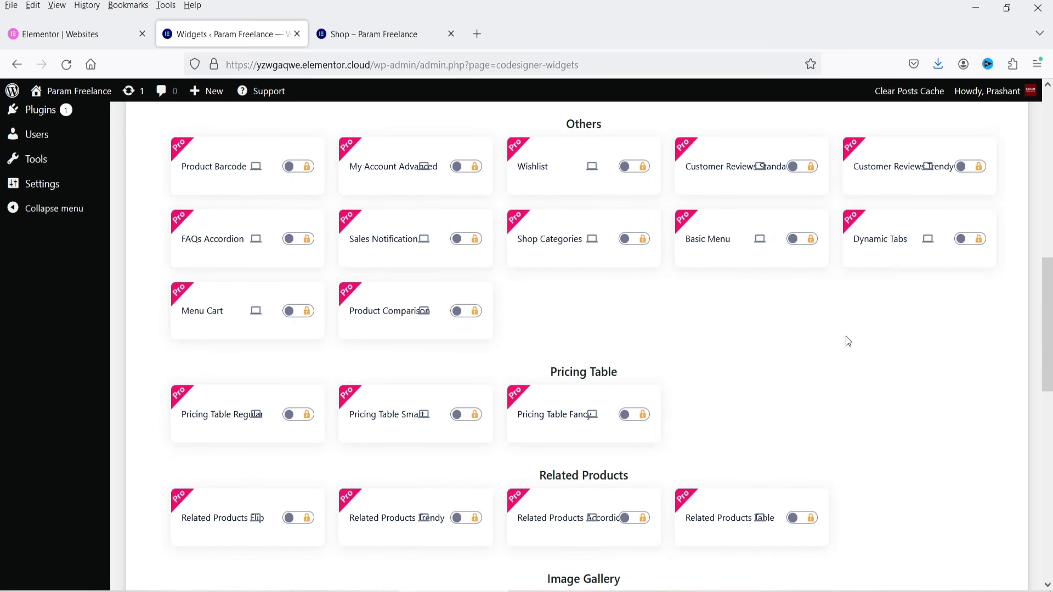
# - Open the live demo of the Pro Shop Flip widget and look through its flipping fruit shop layout
pyautogui.scroll(-1, 840, 338)
pyautogui.scroll(8, 193, 351)
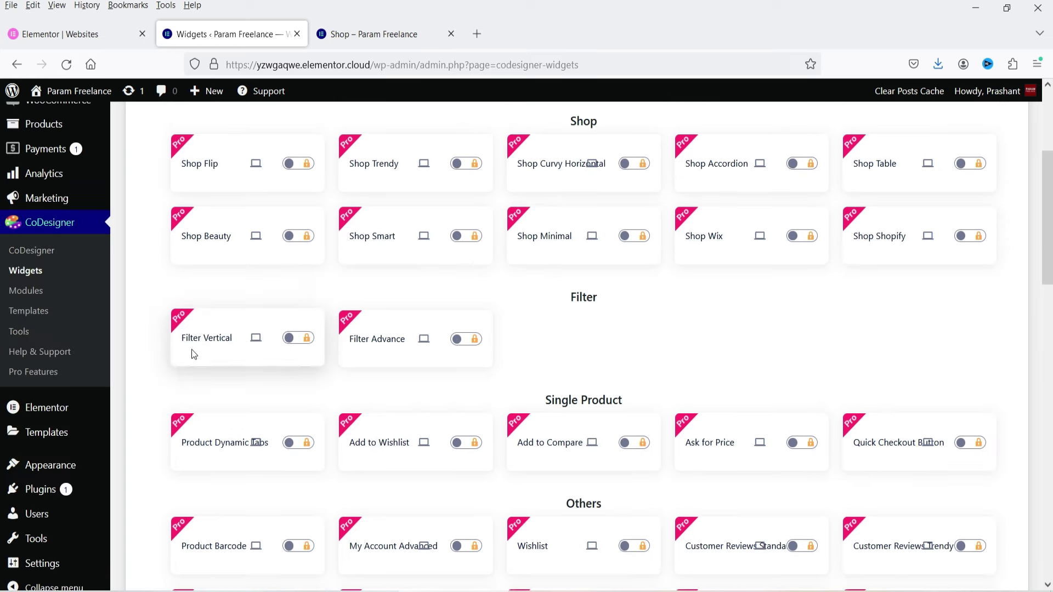
pyautogui.scroll(4, 540, 365)
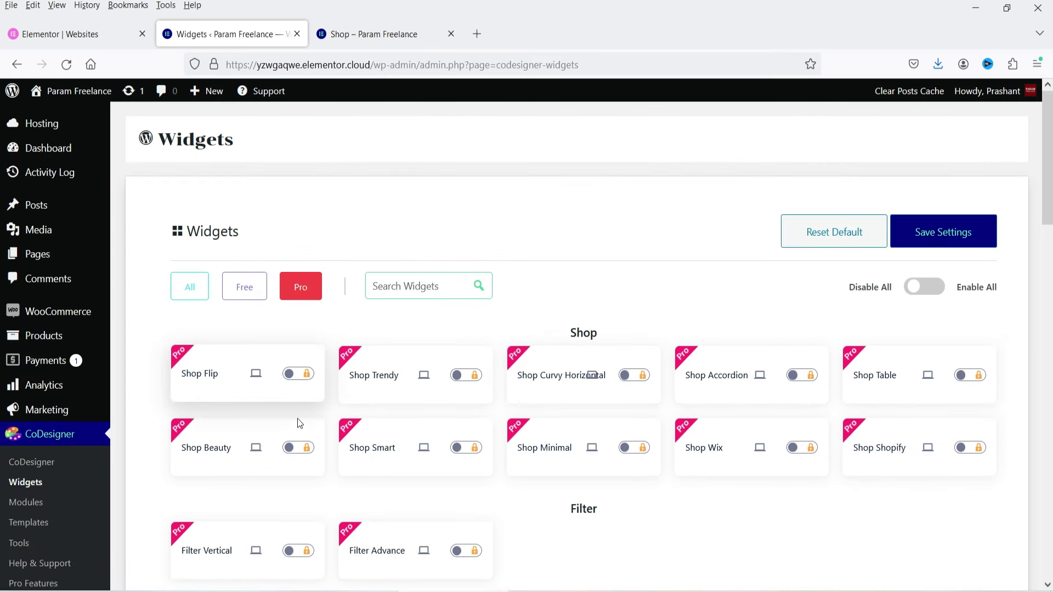
pyautogui.click(256, 375)
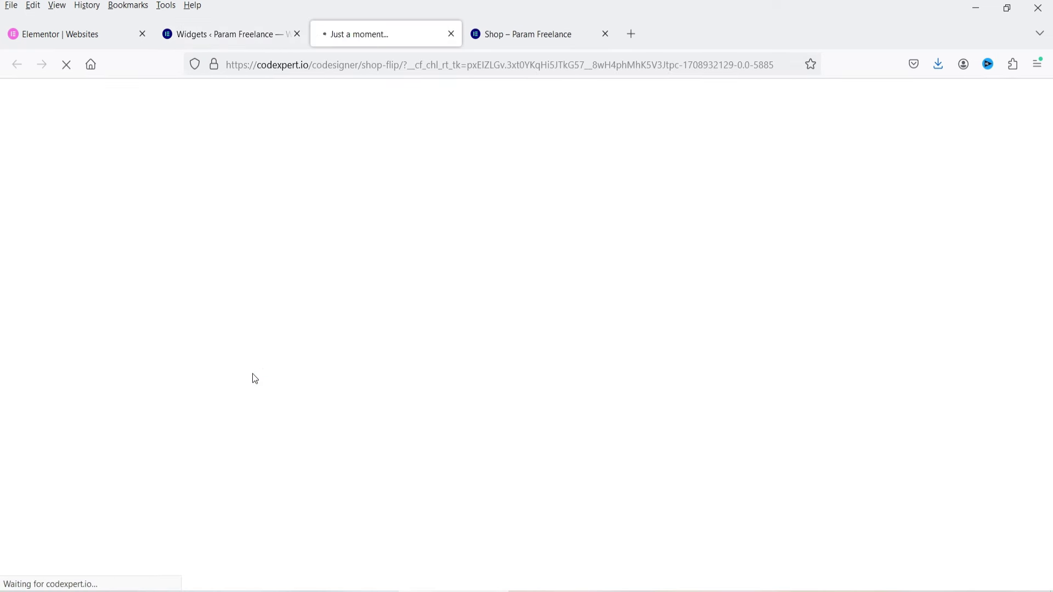
pyautogui.scroll(-7, 592, 247)
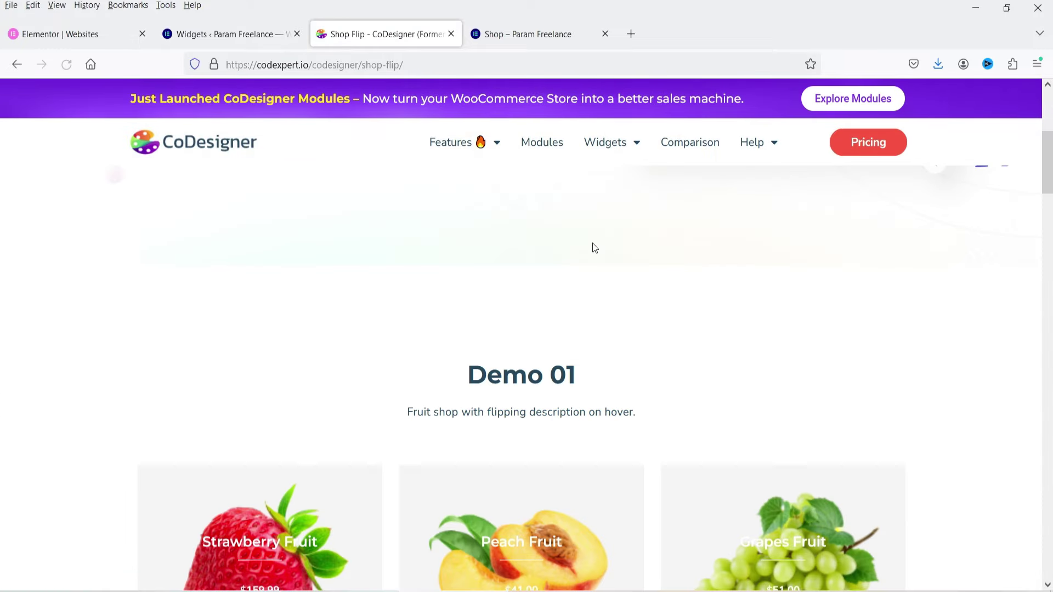
pyautogui.scroll(7, 463, 250)
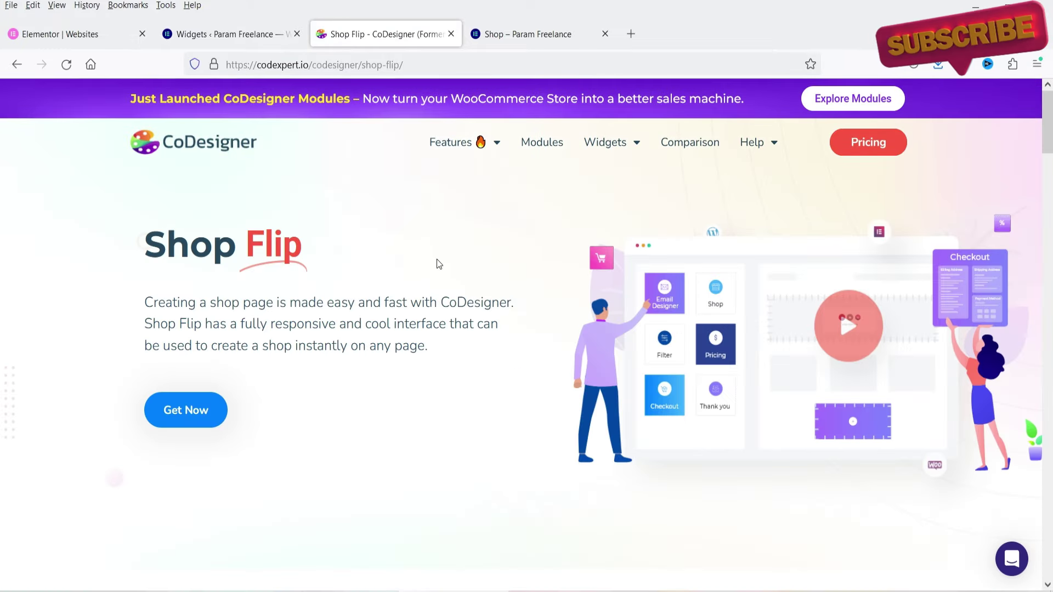
pyautogui.scroll(-7, 434, 262)
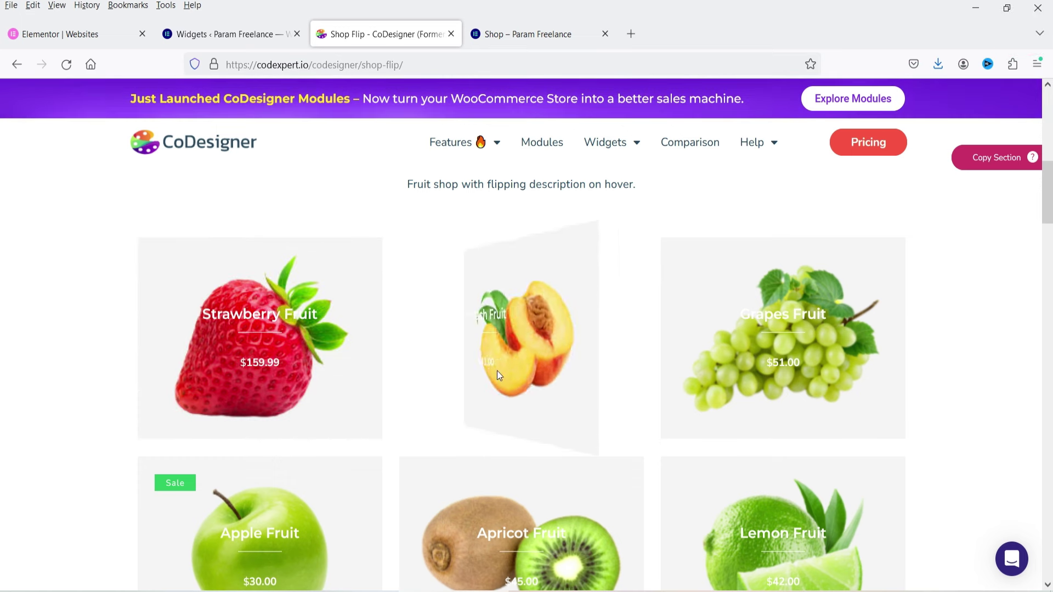
pyautogui.scroll(-4, 497, 371)
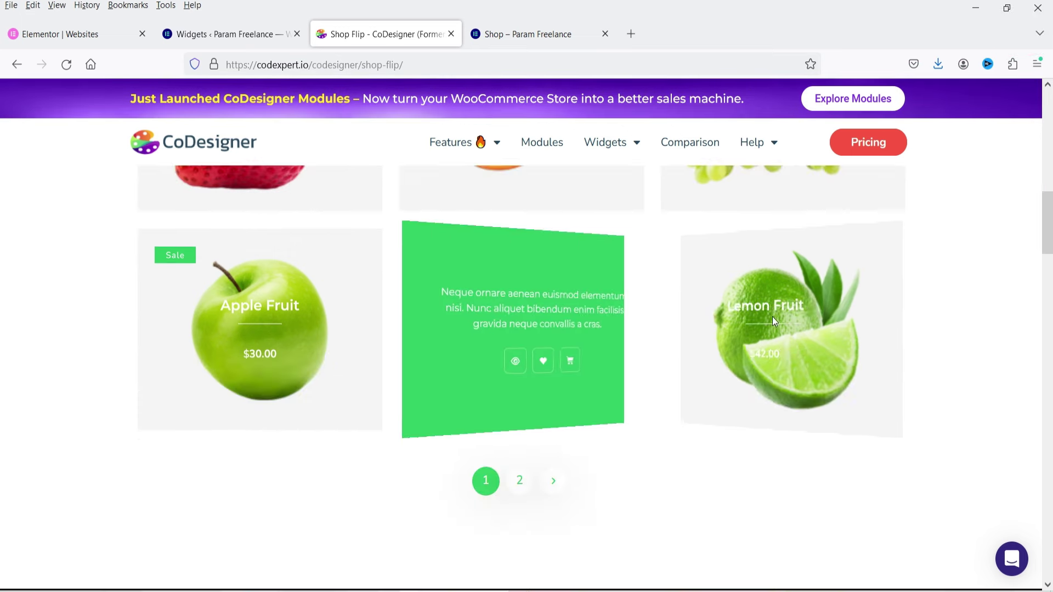
# - Return to the widget list, open the Shop Smart demo and look through its shoe product layout
pyautogui.click(230, 34)
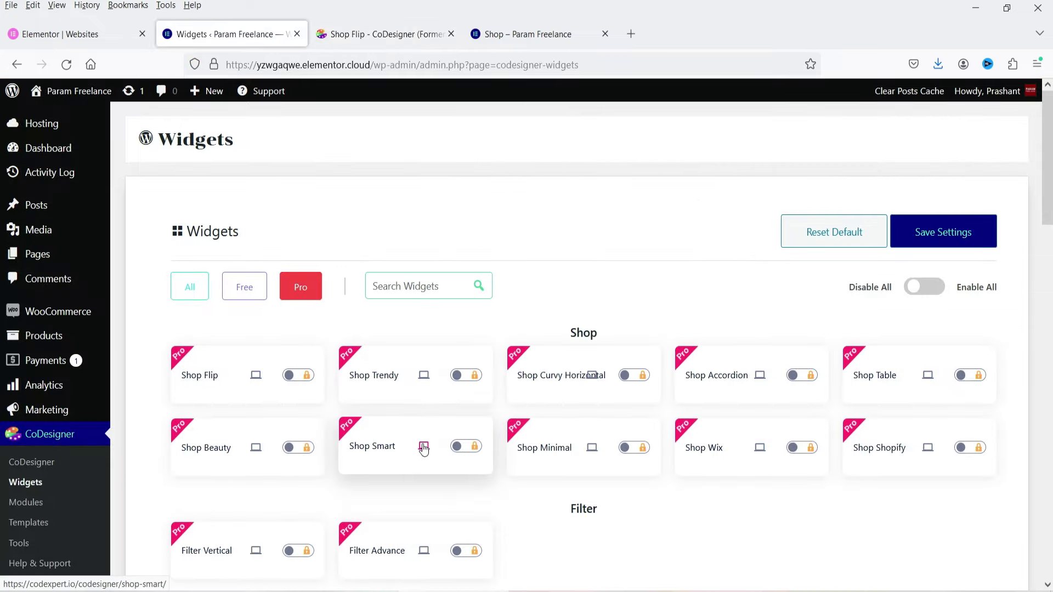
pyautogui.click(424, 448)
pyautogui.scroll(-10, 501, 453)
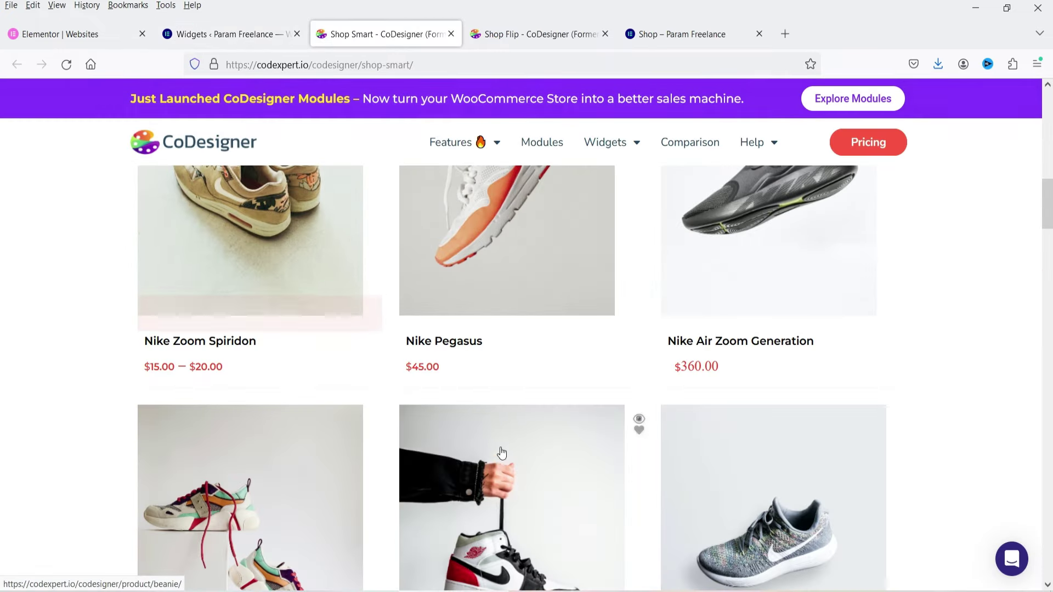
pyautogui.scroll(3, 501, 453)
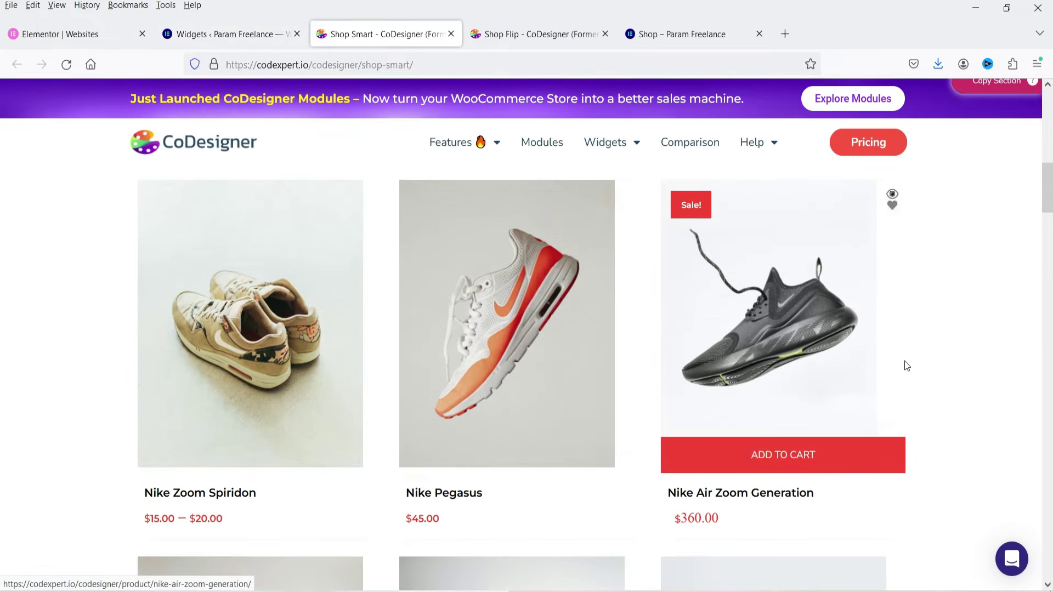
# - Look through the Shop Beauty widget's demo from the widget list, closing the demo and the premium feature pop-up
pyautogui.hotkey('ctrl', 'shift', 'Tab')
pyautogui.click(698, 235)
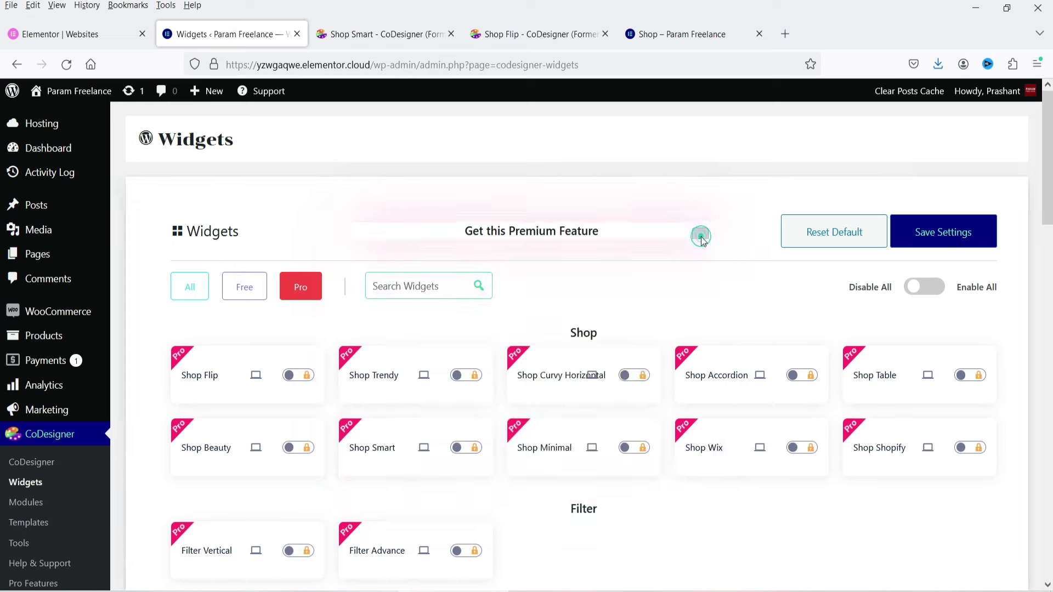
pyautogui.click(257, 446)
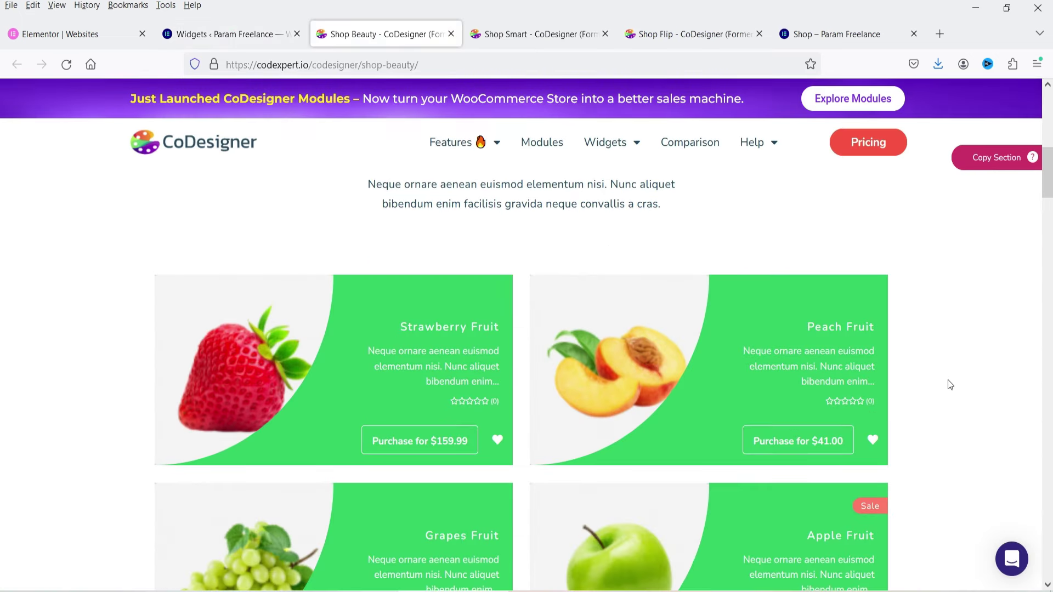
pyautogui.scroll(-3, 933, 392)
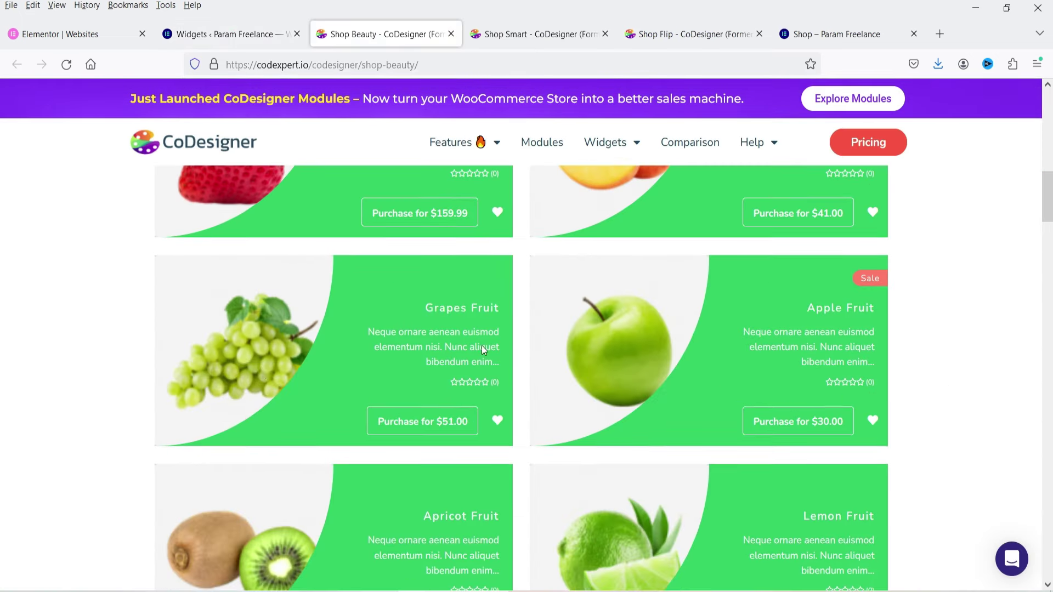
pyautogui.click(451, 34)
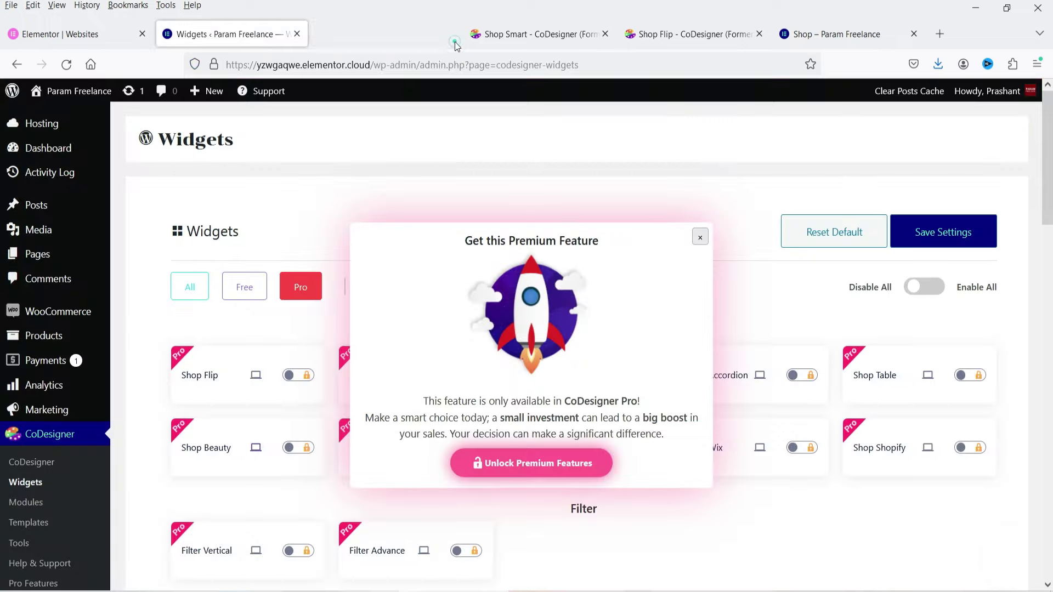
pyautogui.click(701, 238)
# - Filter the widgets to Free, enable all of them and save the widget settings
pyautogui.click(248, 296)
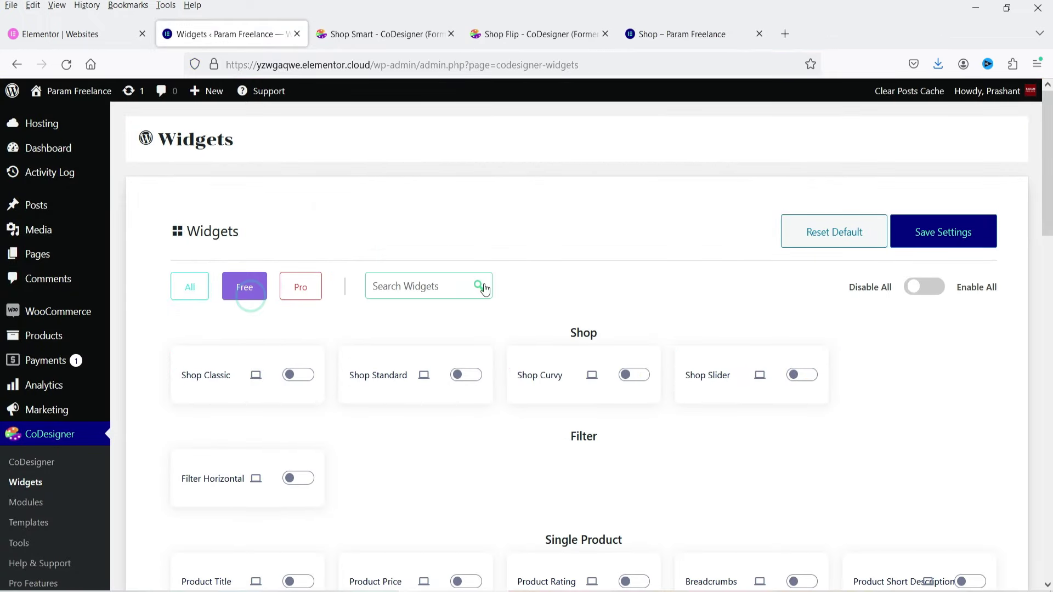
pyautogui.click(933, 297)
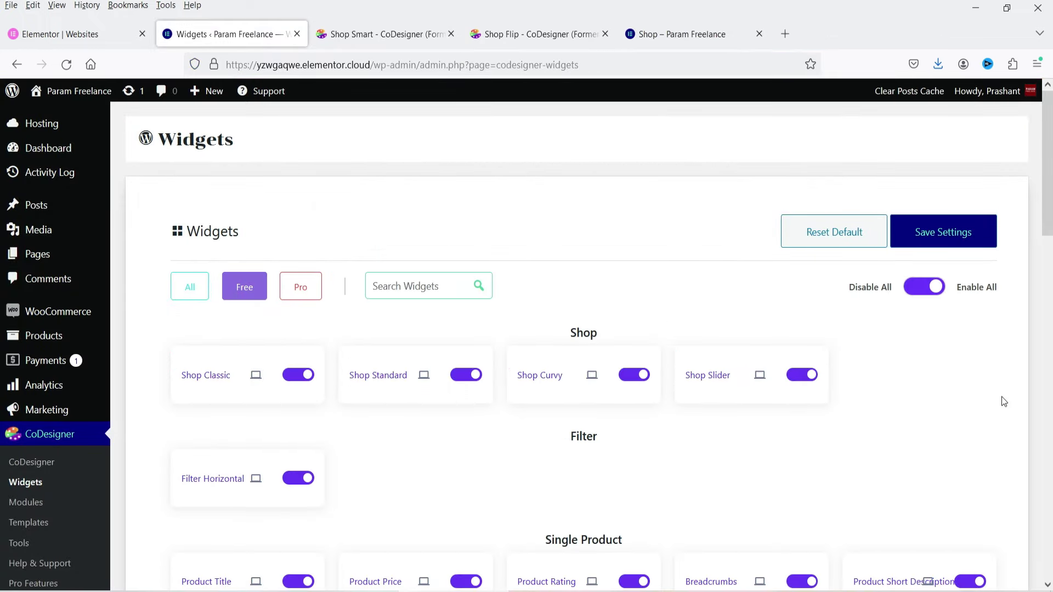
pyautogui.click(959, 242)
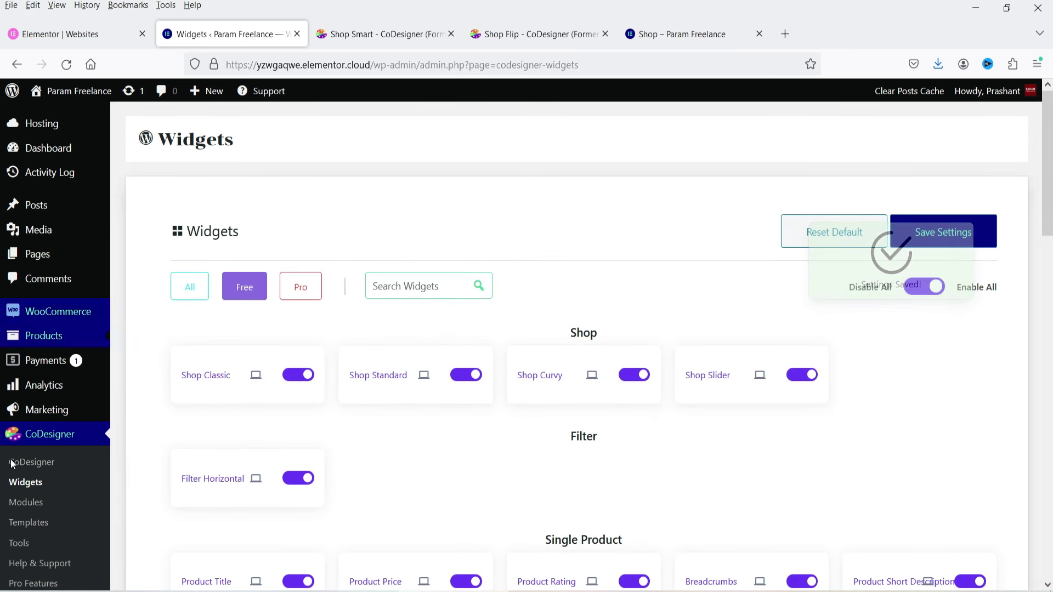
# - Open the CoDesigner Modules settings and examine the available modules under the Free and Pro filters
pyautogui.click(32, 502)
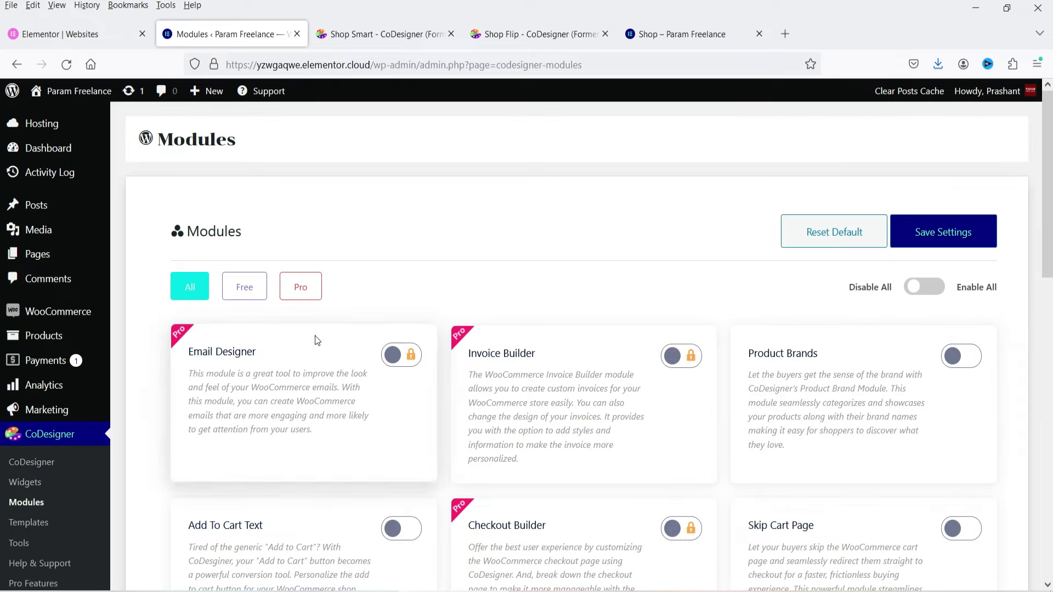
pyautogui.click(239, 289)
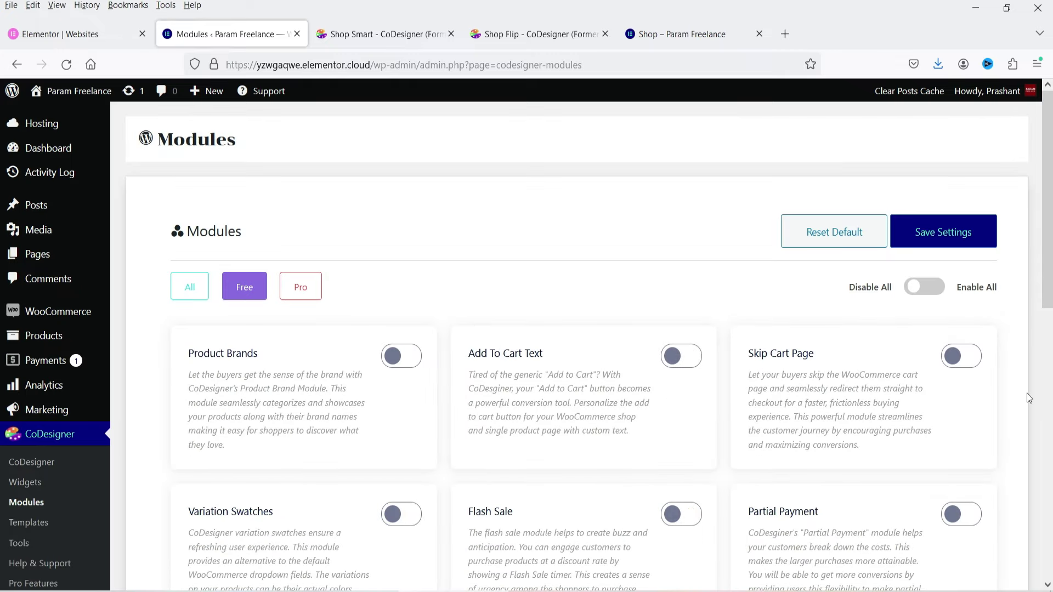
pyautogui.scroll(-3, 904, 399)
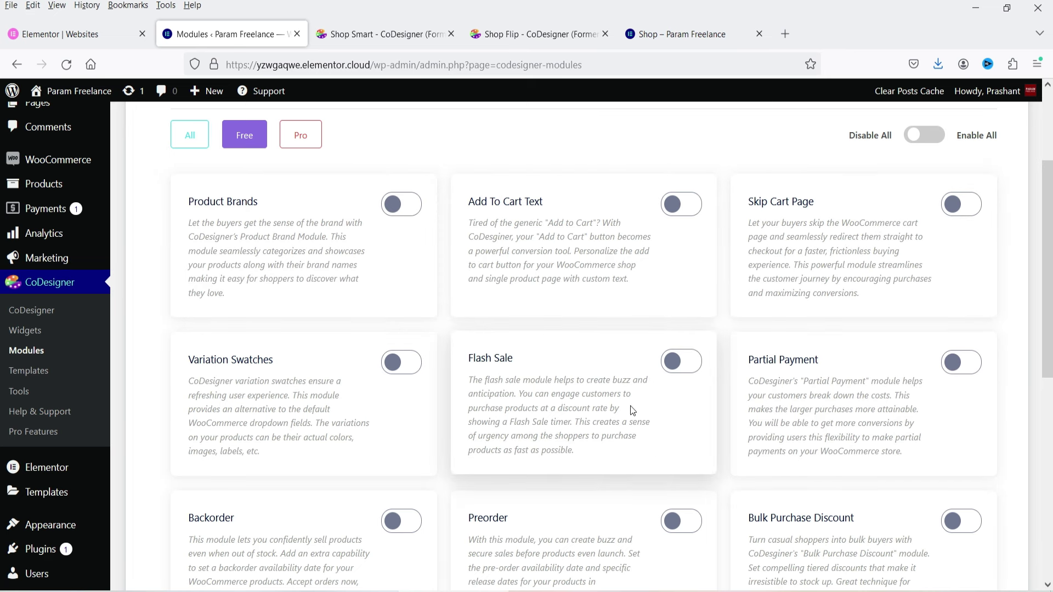
pyautogui.scroll(-2, 865, 447)
pyautogui.scroll(-5, 863, 443)
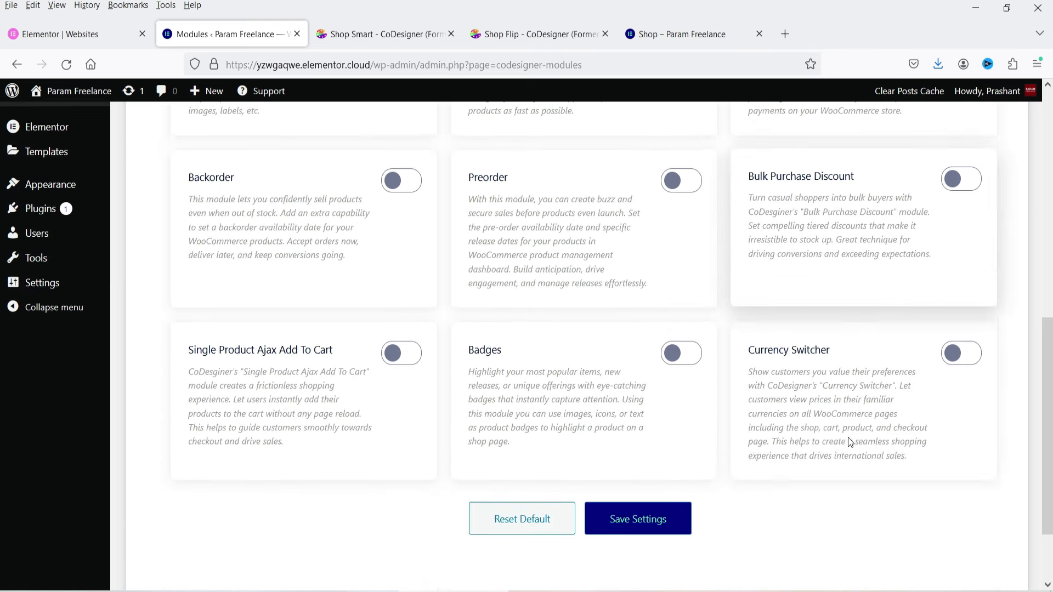
pyautogui.scroll(5, 280, 366)
pyautogui.scroll(5, 281, 366)
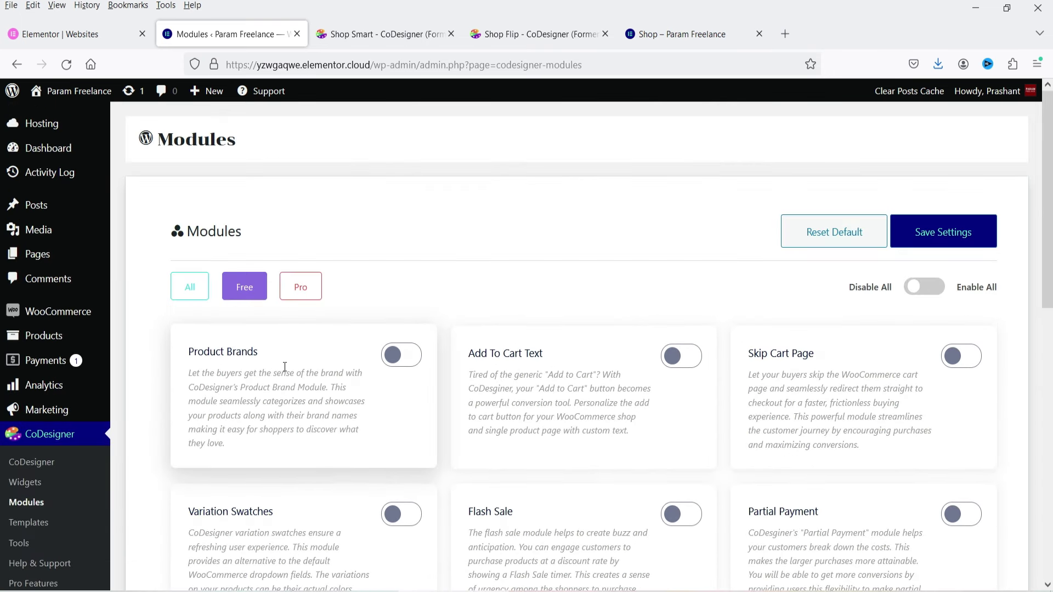
pyautogui.click(311, 288)
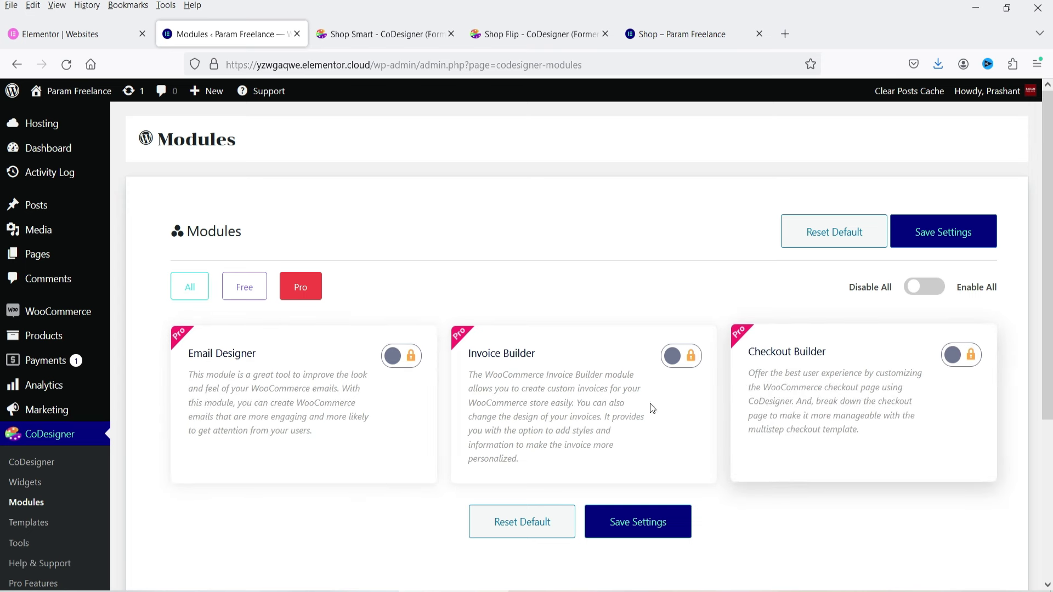
# - Filter the modules to Free, enable all of them and save the module settings
pyautogui.click(244, 288)
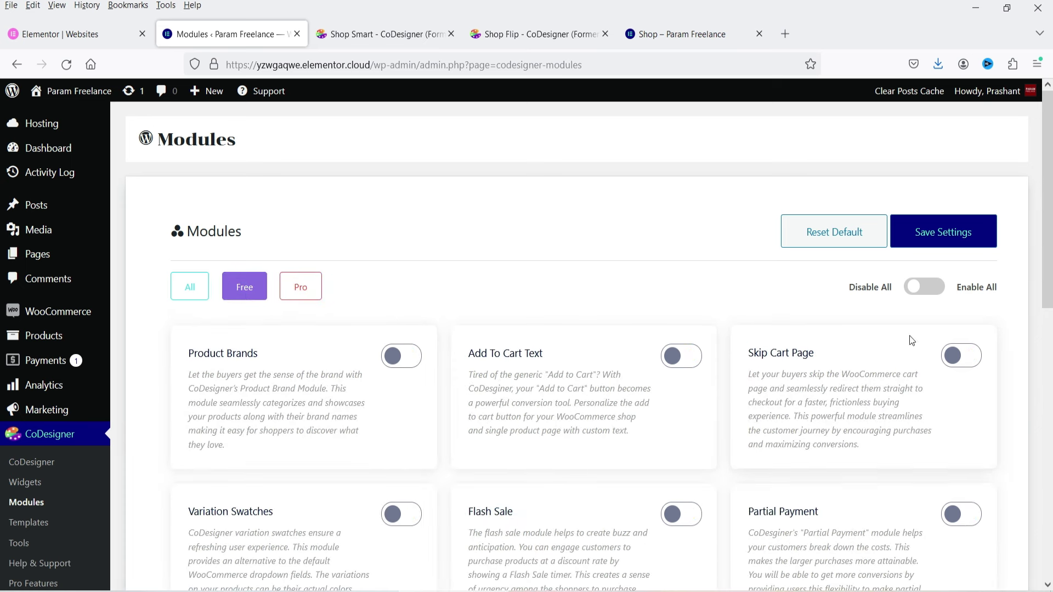
pyautogui.click(926, 286)
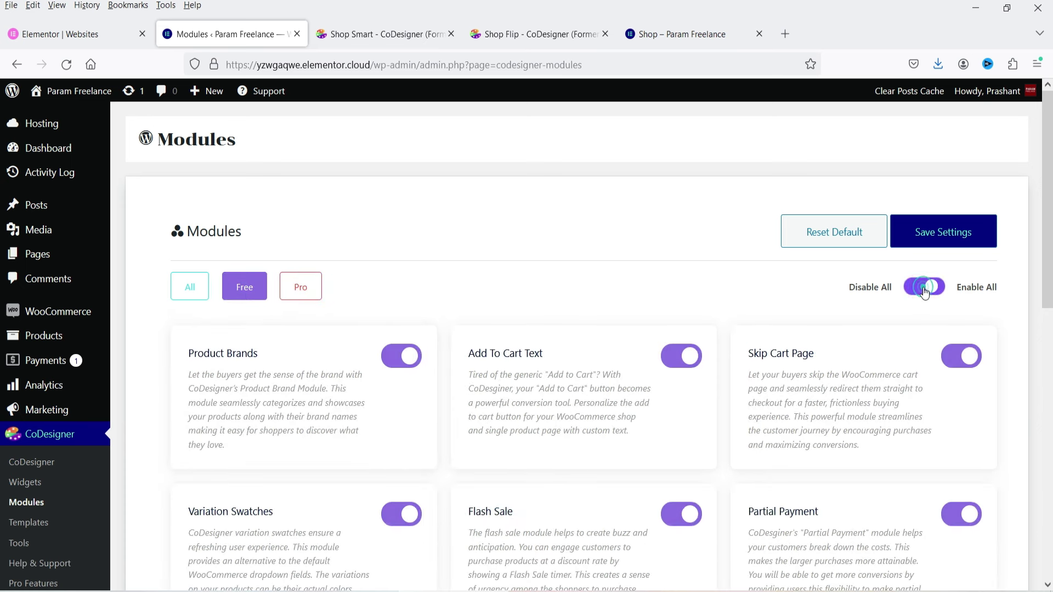
pyautogui.click(953, 229)
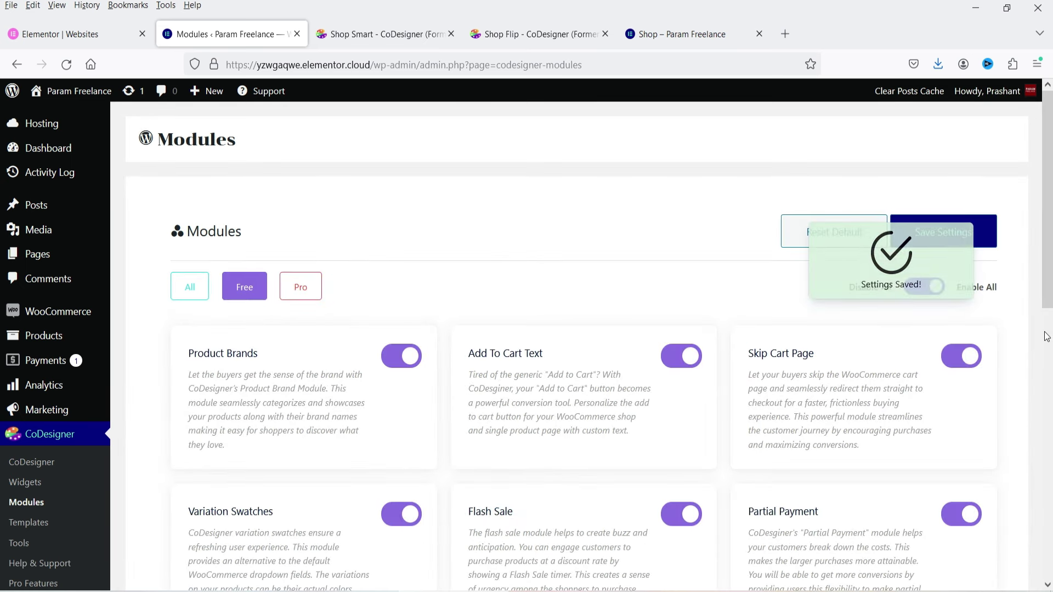
# - Look through the Product Brands label settings and the Add to Cart text setting
pyautogui.click(251, 248)
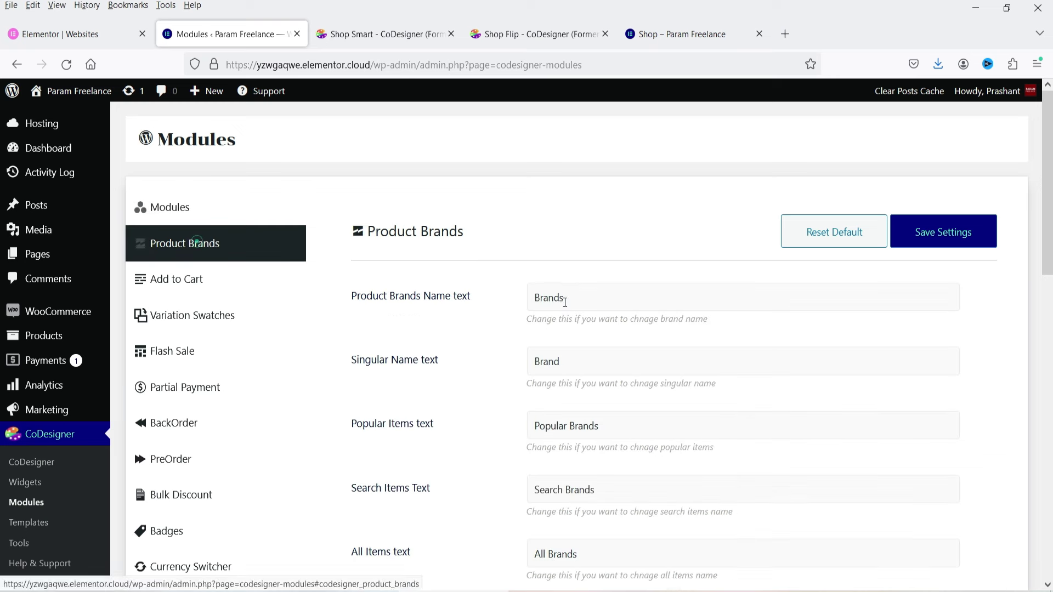
pyautogui.scroll(-4, 570, 362)
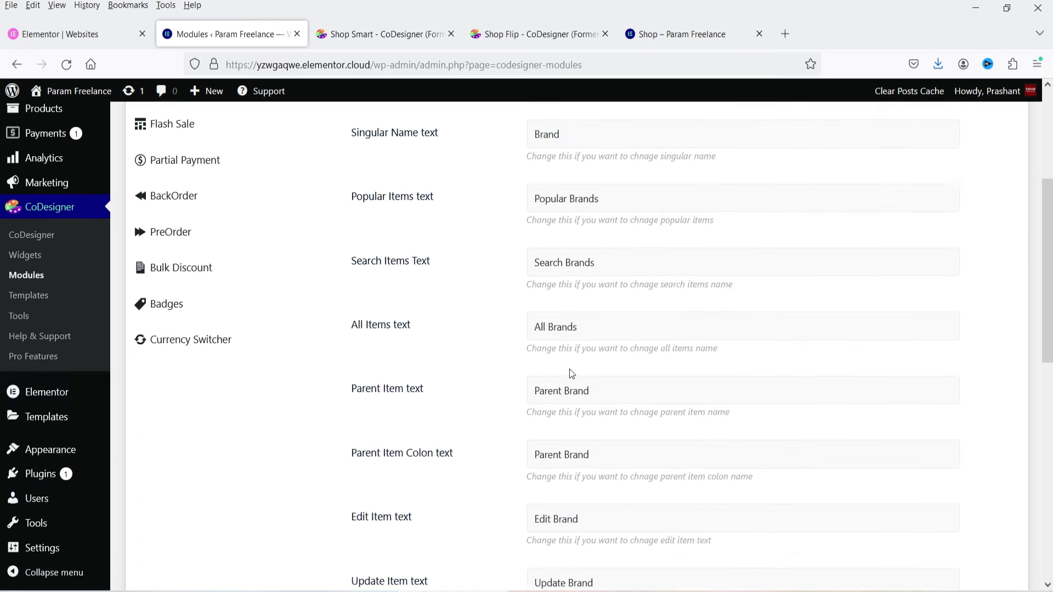
pyautogui.scroll(4, 569, 371)
pyautogui.click(218, 282)
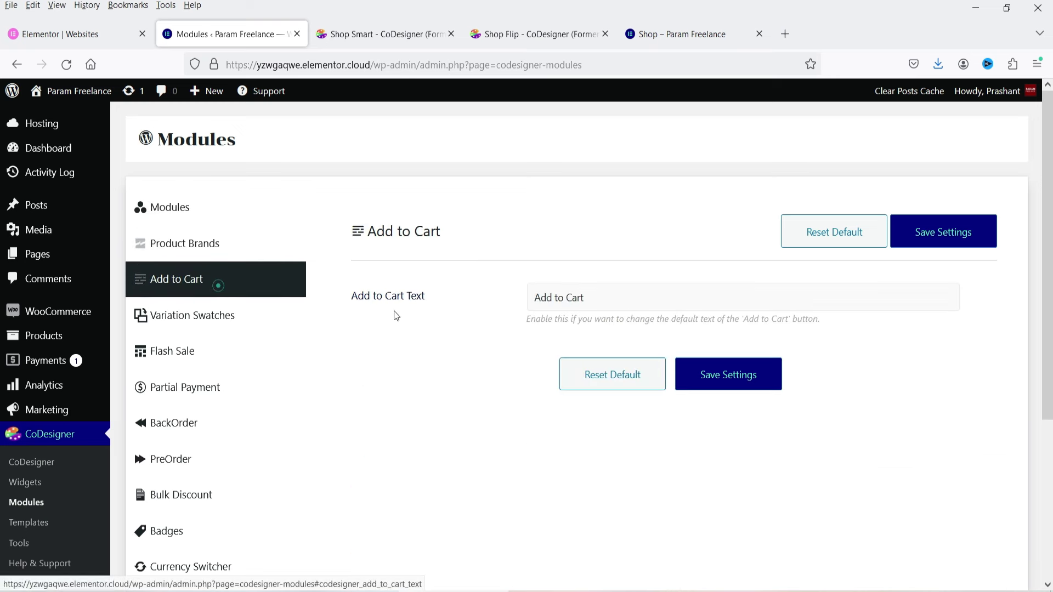
pyautogui.click(611, 304)
pyautogui.click(496, 342)
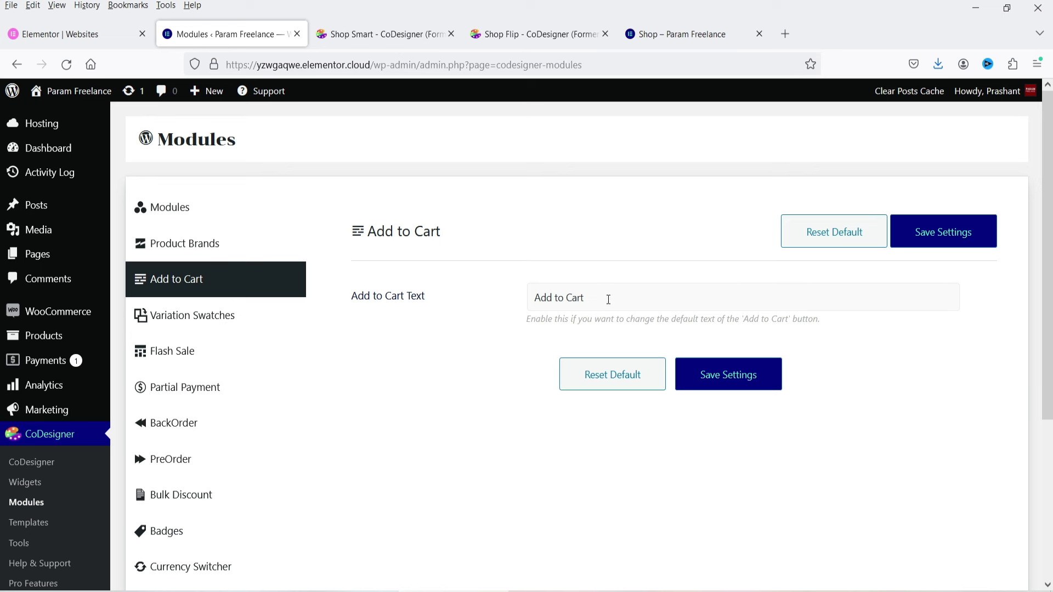
# - Look through the module settings from Variation Swatches, Flash Sale and Partial Payment down to Badges and Currency Switcher
pyautogui.click(201, 321)
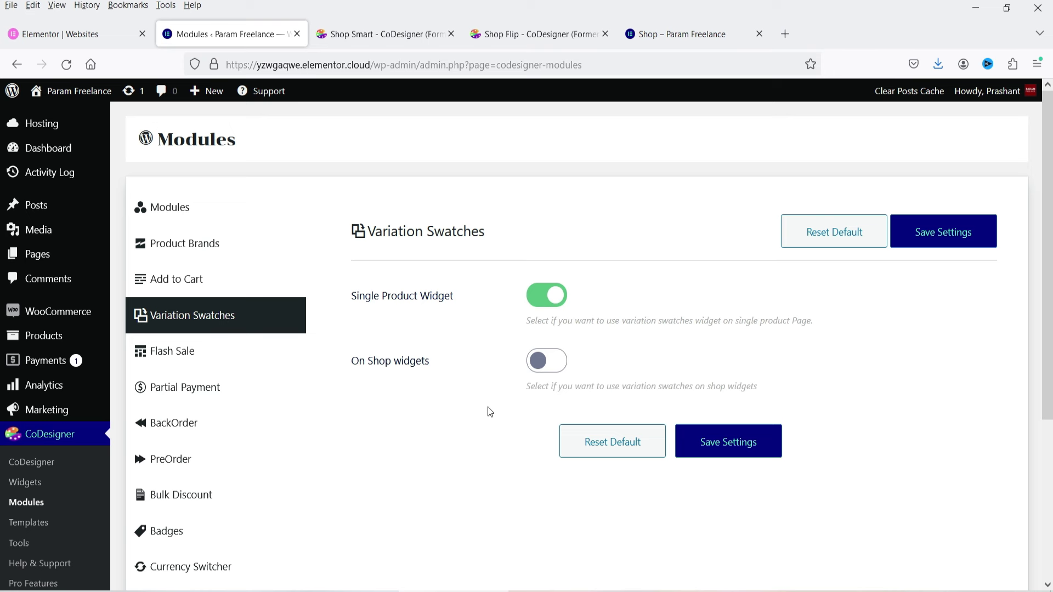
pyautogui.click(164, 350)
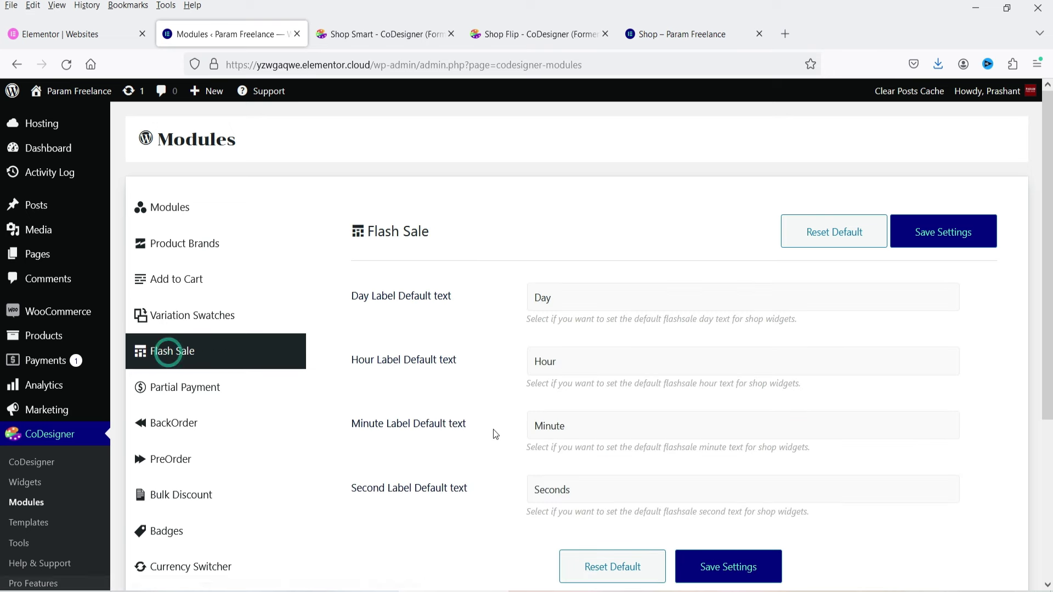
pyautogui.scroll(-2, 590, 447)
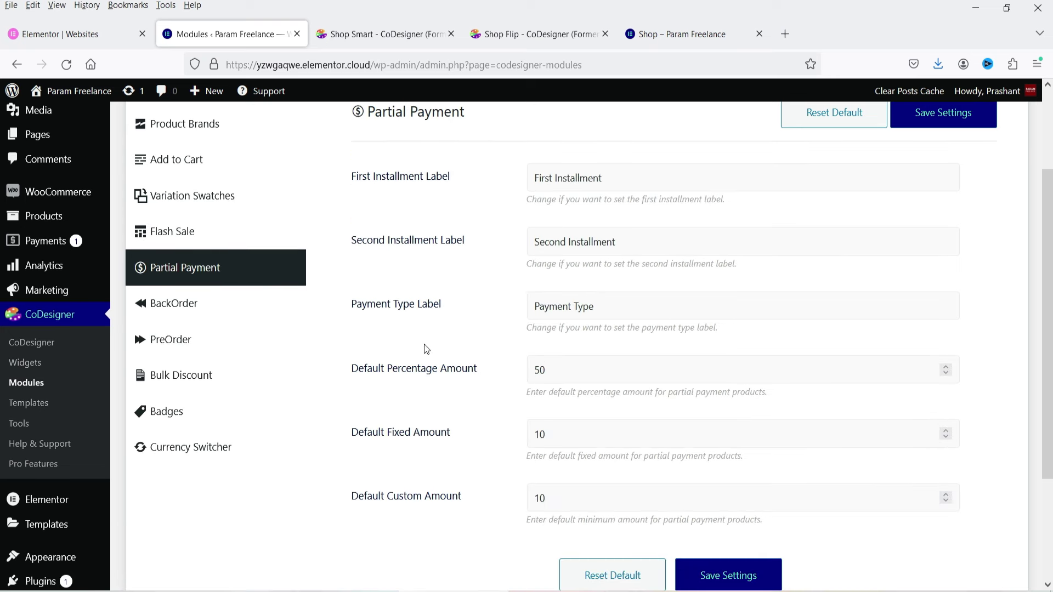
pyautogui.click(170, 305)
pyautogui.click(203, 342)
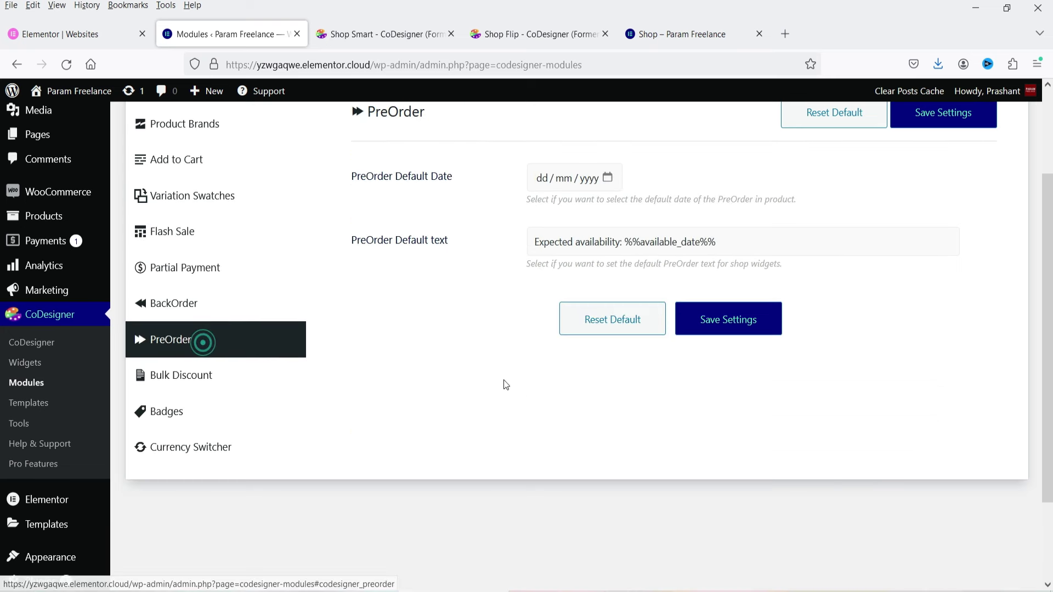
pyautogui.click(190, 376)
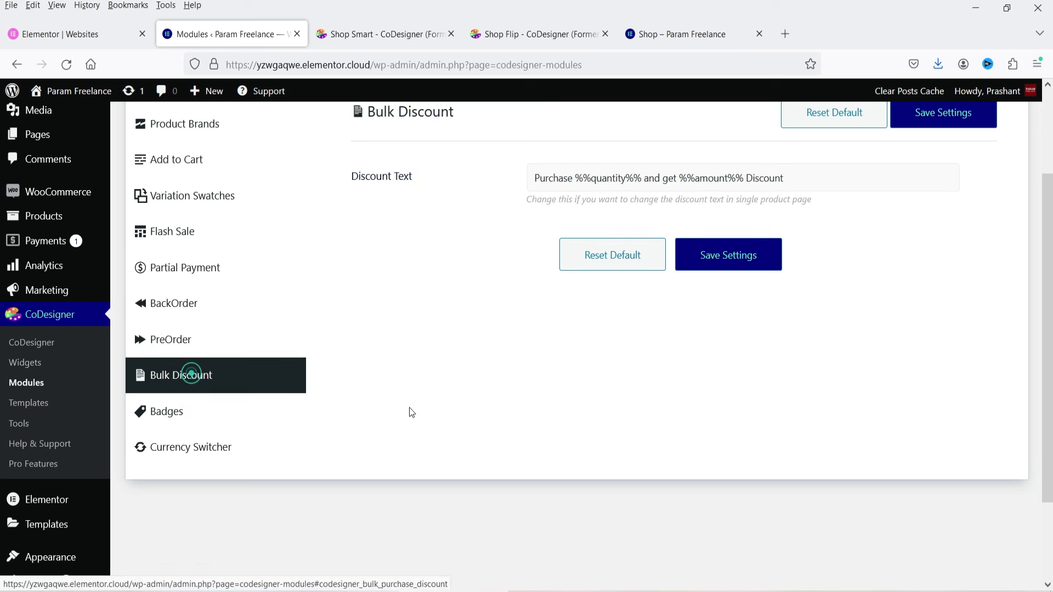
pyautogui.click(203, 420)
pyautogui.click(203, 443)
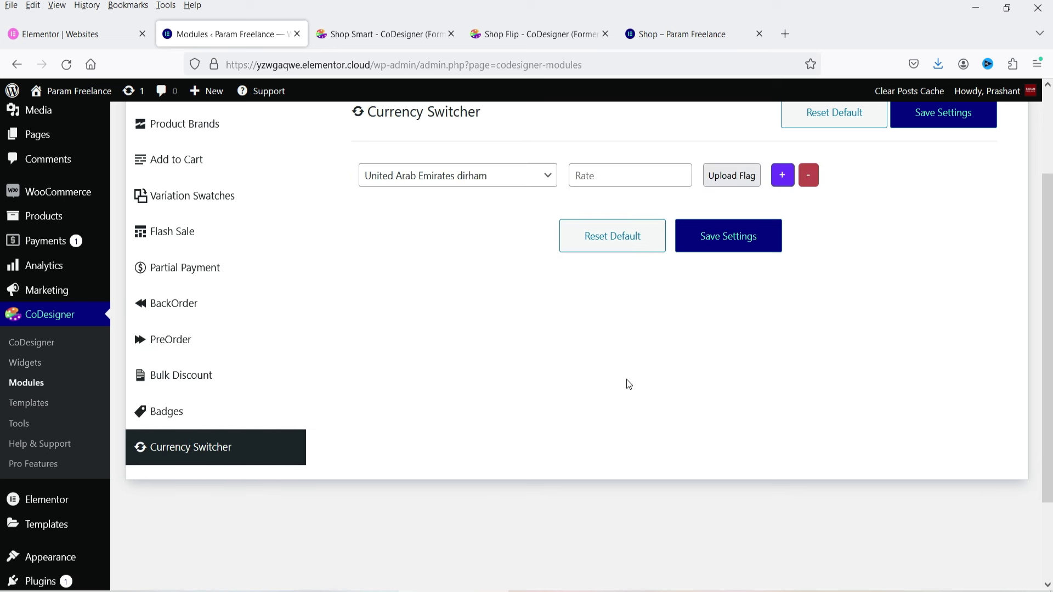
# - Open the CoDesigner template library and browse its block templates
pyautogui.click(25, 403)
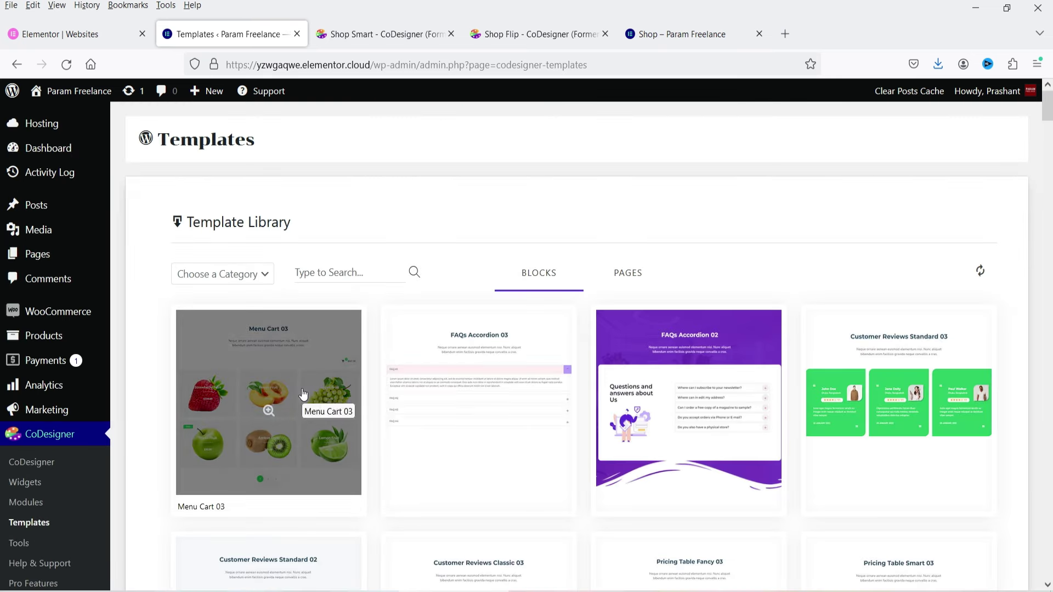
pyautogui.scroll(-3, 304, 393)
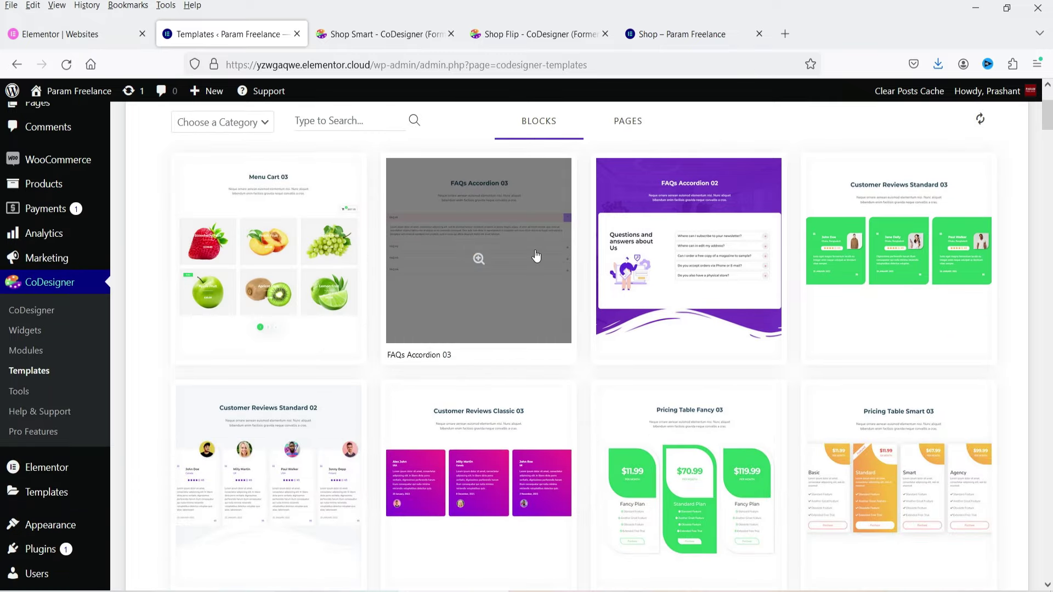
pyautogui.scroll(3, 733, 258)
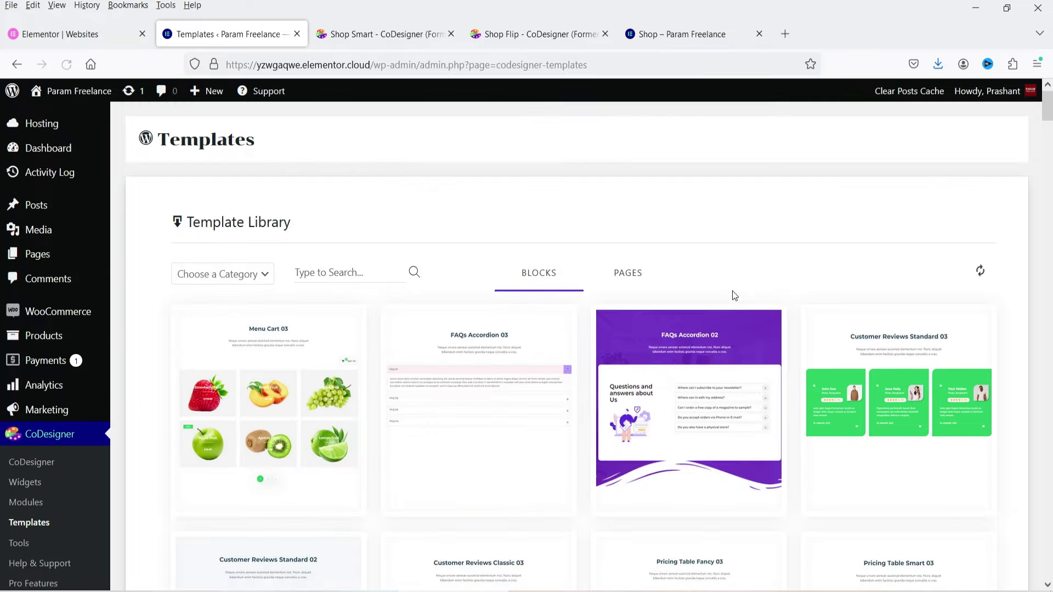
pyautogui.scroll(-6, 805, 296)
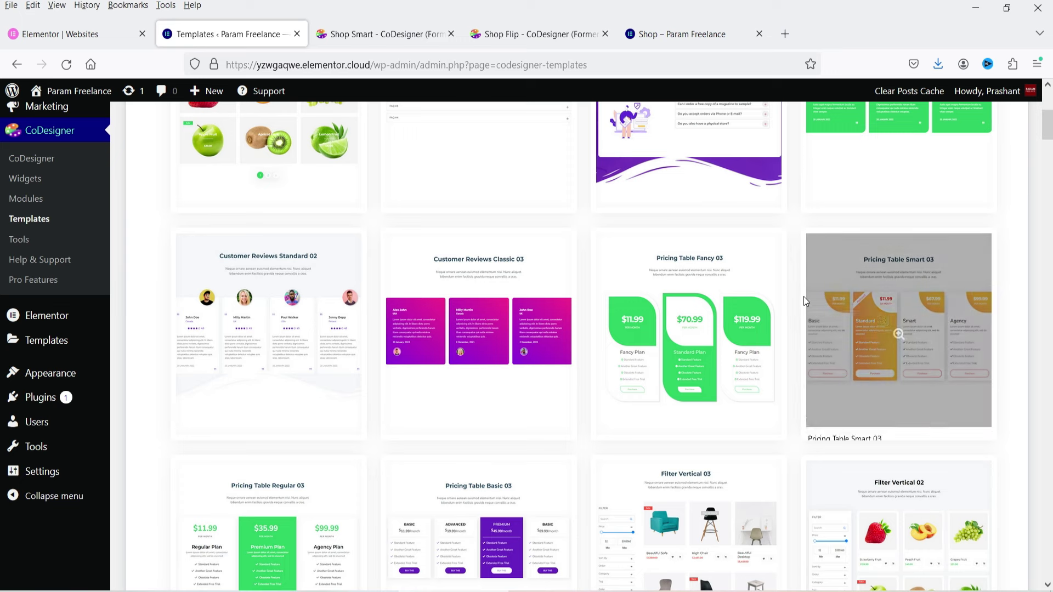
# - Open the CoDesigner Tools settings and examine the available options and the system report
pyautogui.click(19, 239)
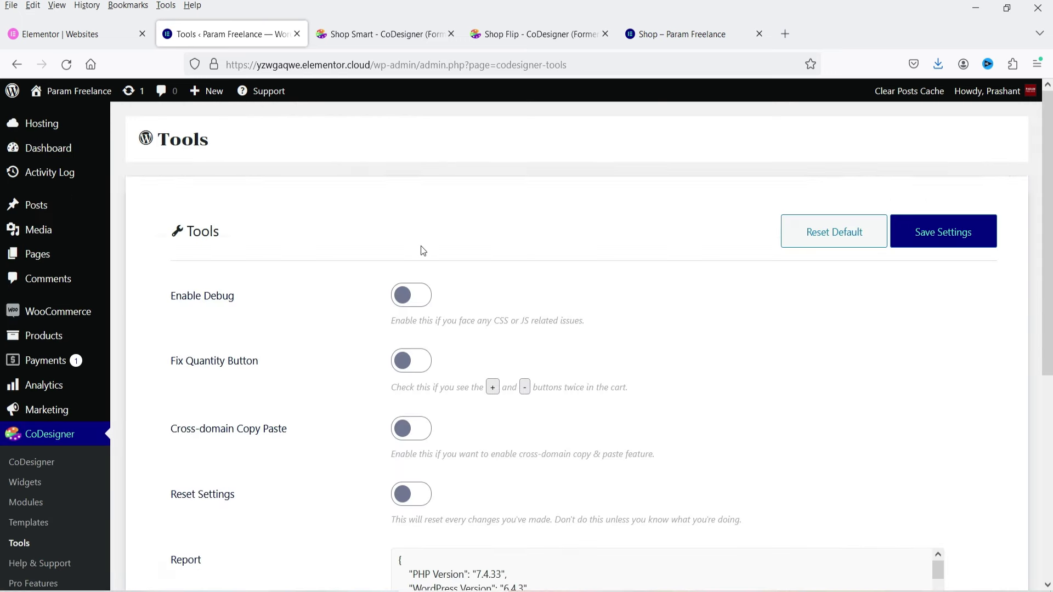
pyautogui.scroll(-5, 423, 251)
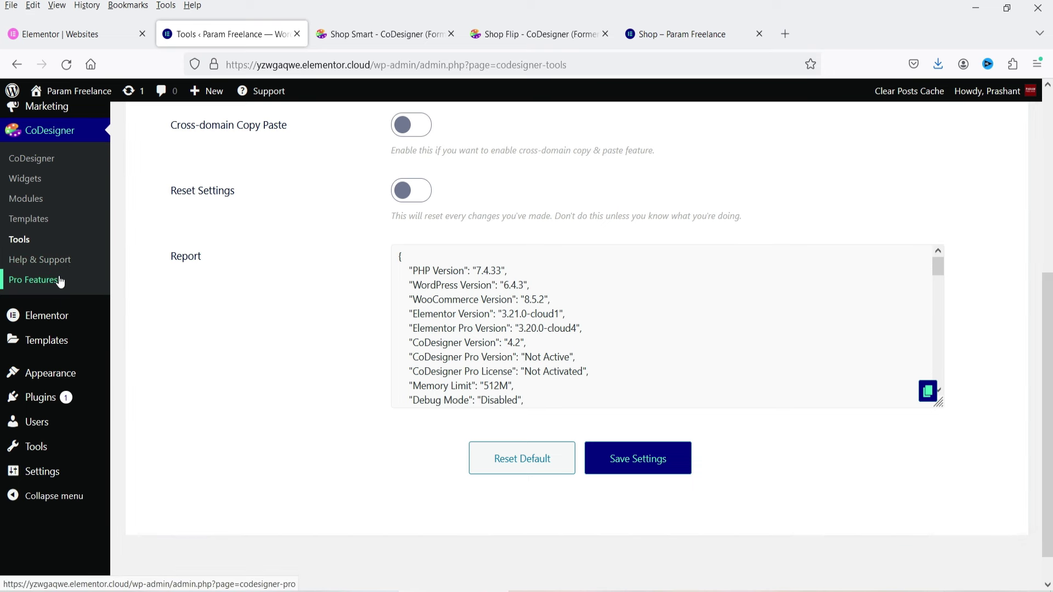
pyautogui.scroll(5, 258, 318)
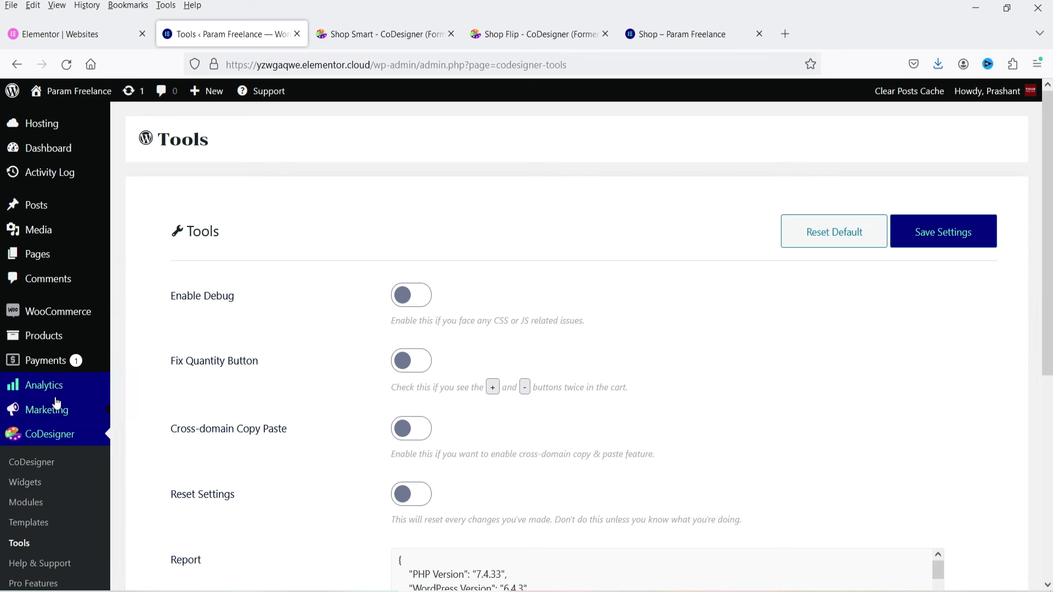
pyautogui.moveTo(58, 402)
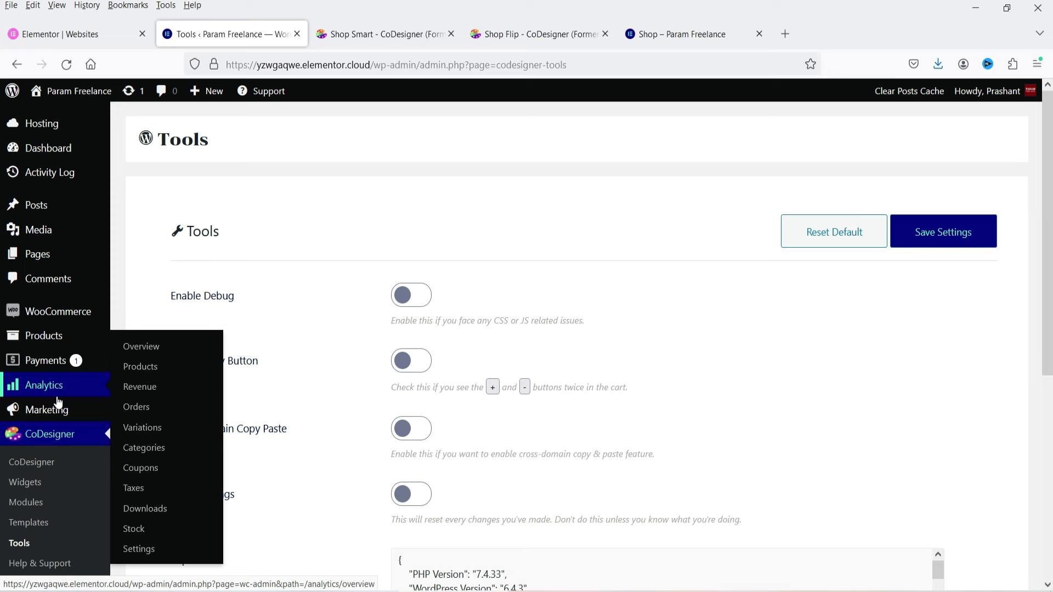
# - From the site's Shop page, create a new page named "New Shop" and open it in the Elementor editor
pyautogui.click(675, 34)
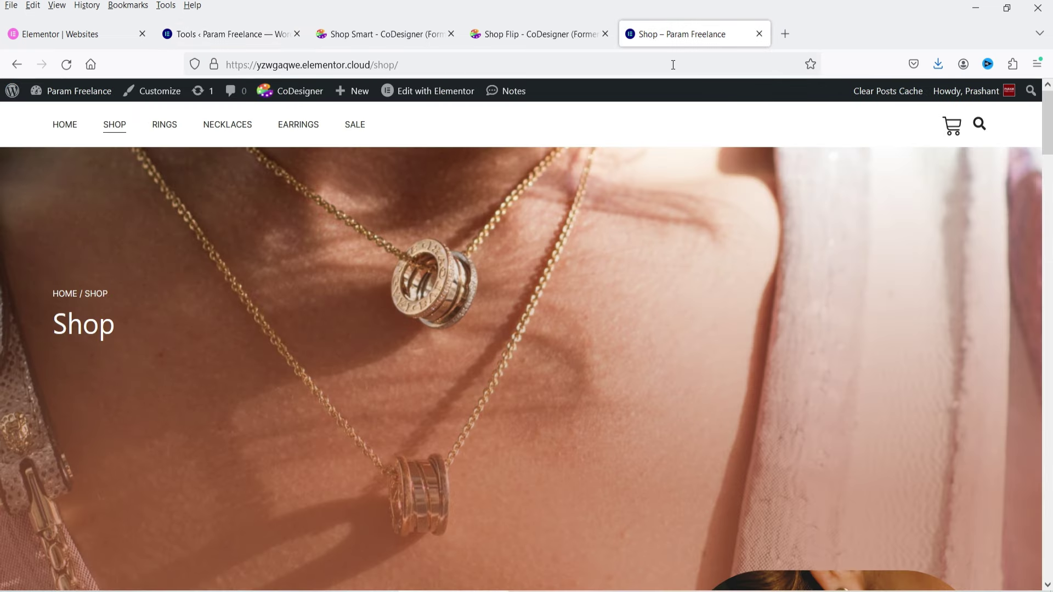
pyautogui.moveTo(349, 96)
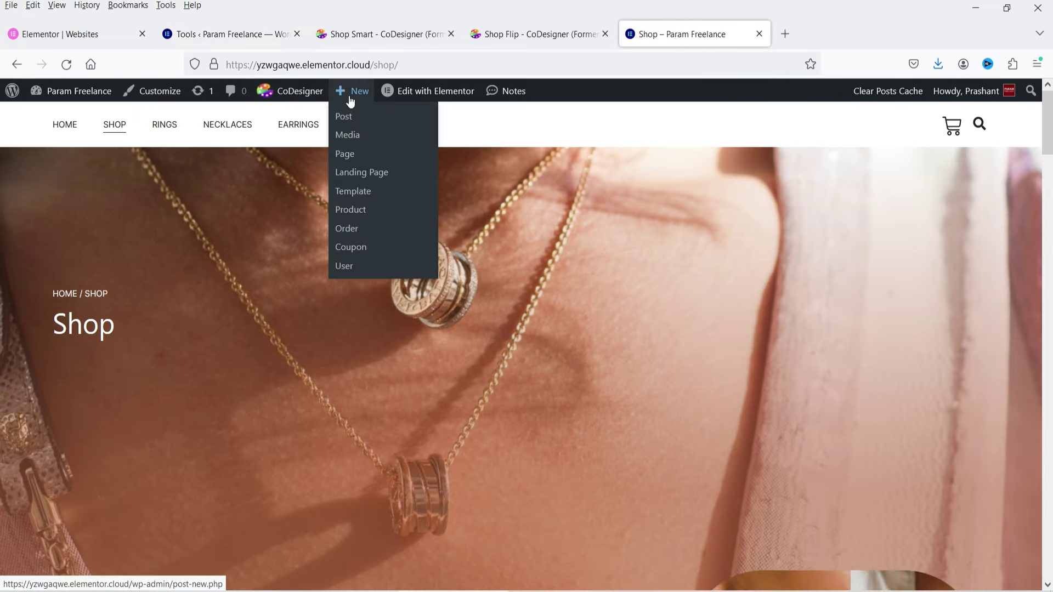
pyautogui.click(347, 155)
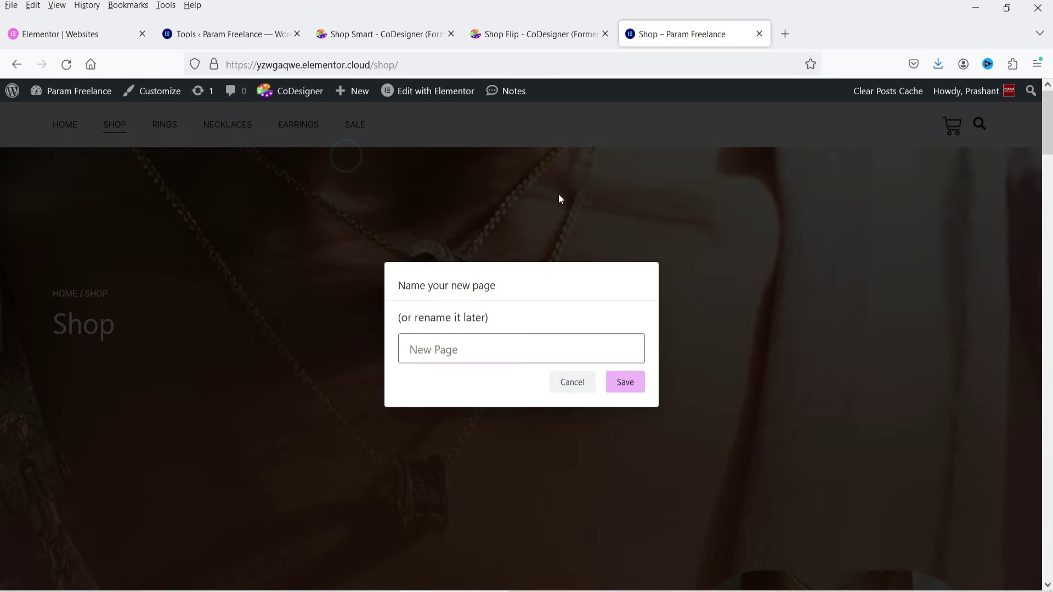
pyautogui.click(466, 352)
pyautogui.write('N')
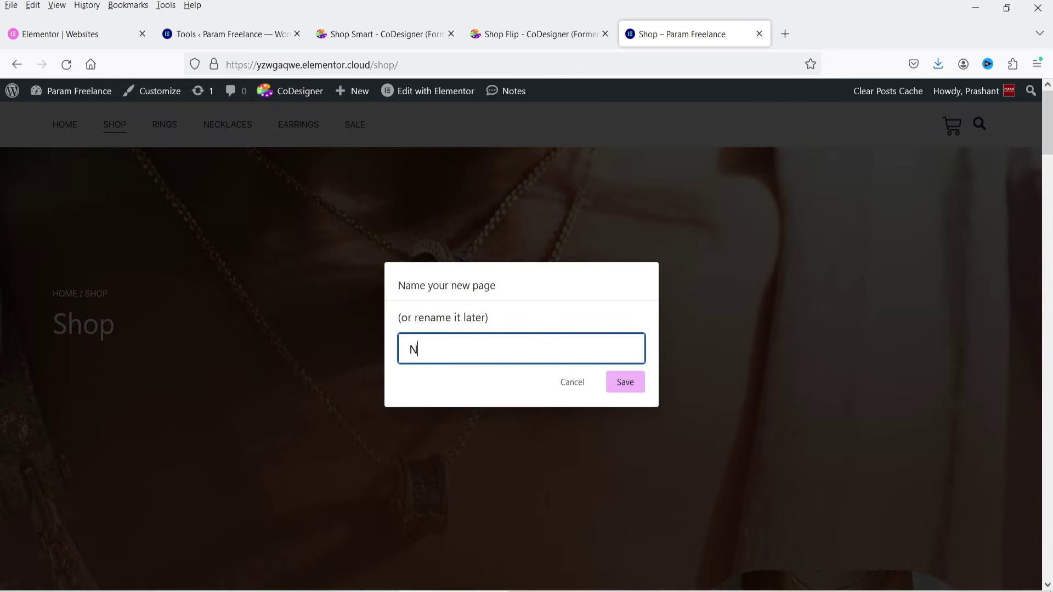
pyautogui.write('ew SHop')
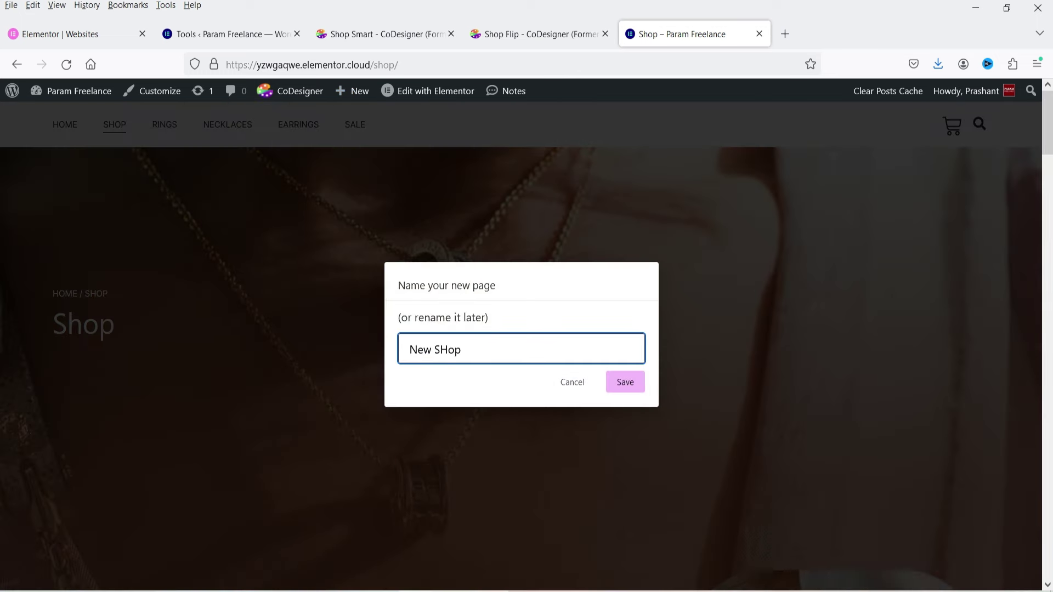
pyautogui.click(449, 350)
pyautogui.press('BackSpace')
pyautogui.write('h')
pyautogui.click(501, 347)
pyautogui.click(625, 383)
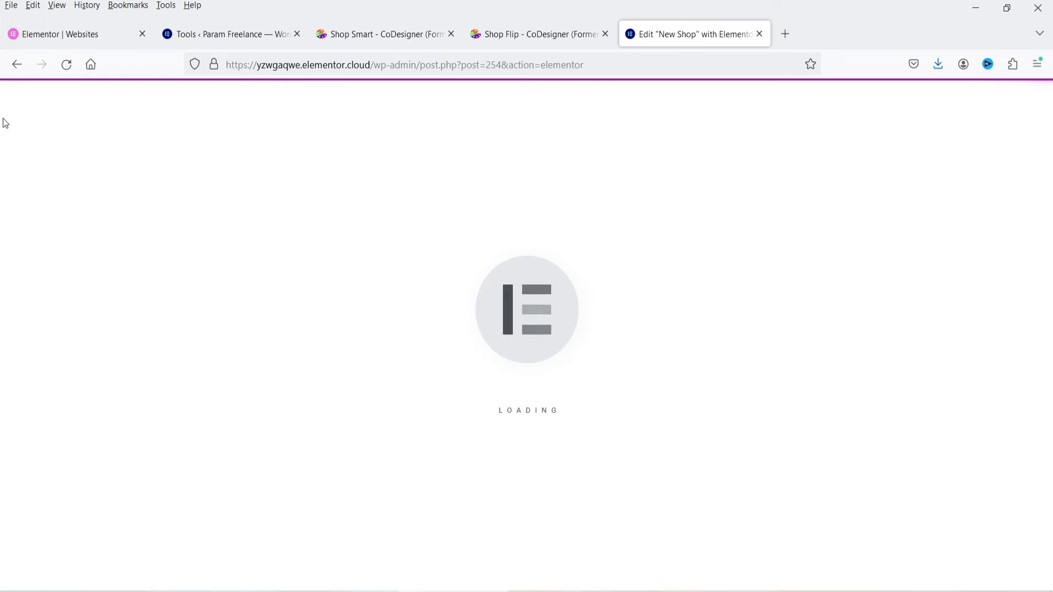
pyautogui.click(32, 39)
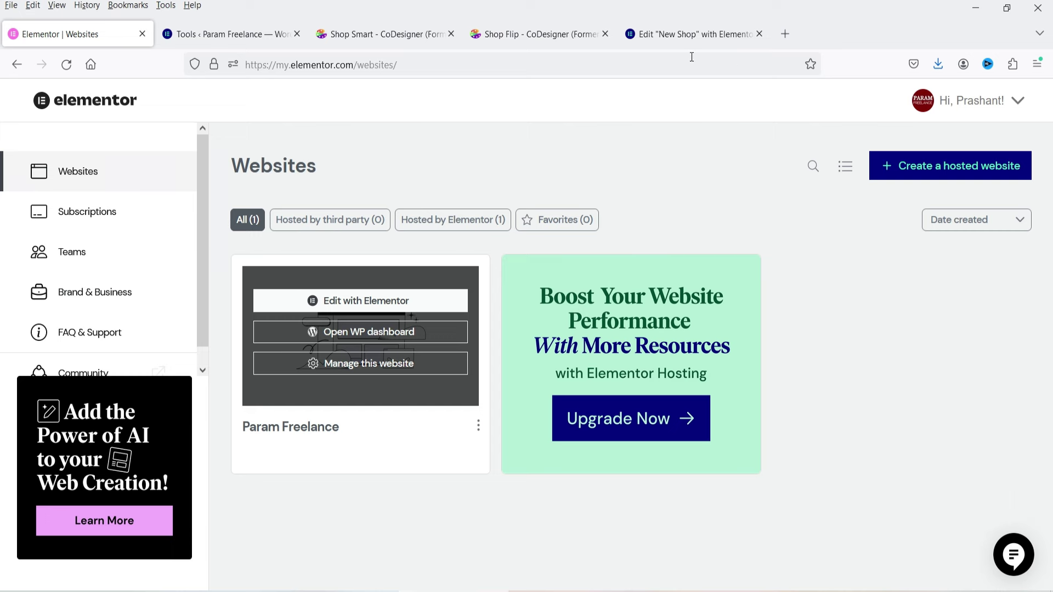
pyautogui.click(696, 34)
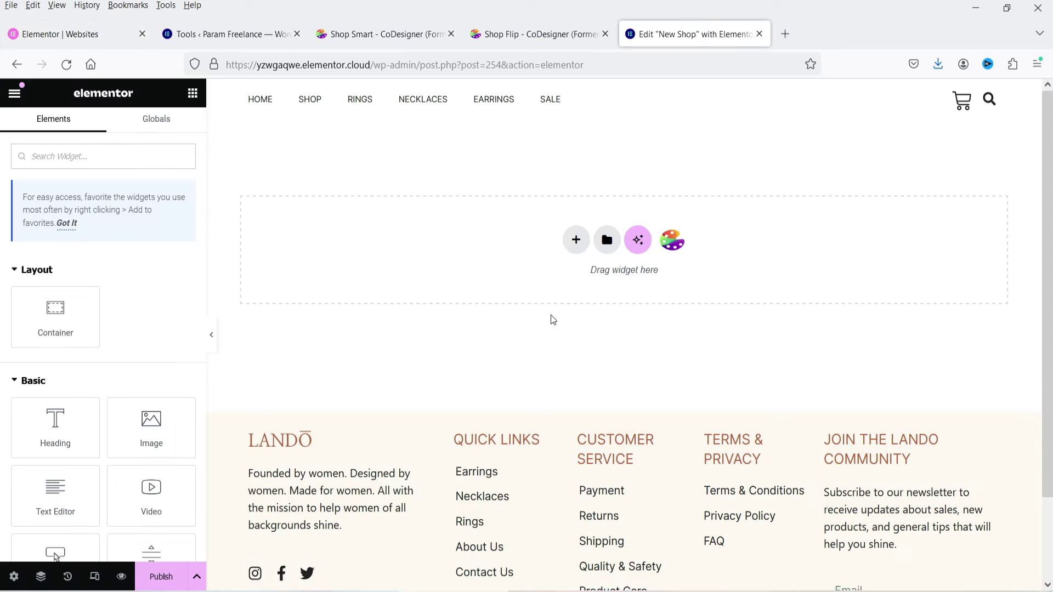
# - Add a single-column container to the empty page and set its top and bottom padding to 50 px, unlinked from the sides
pyautogui.click(576, 242)
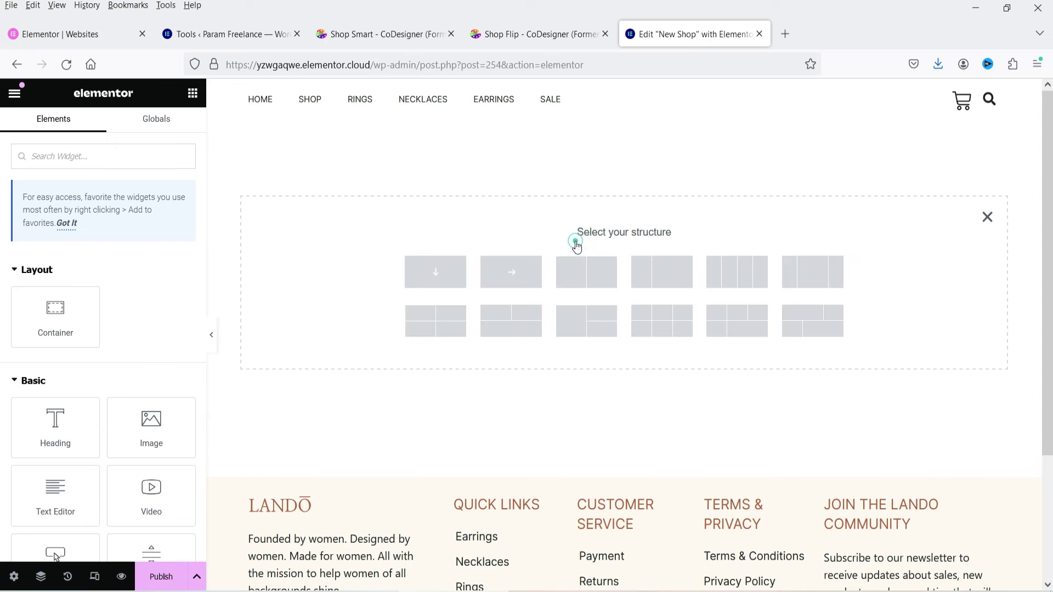
pyautogui.click(425, 285)
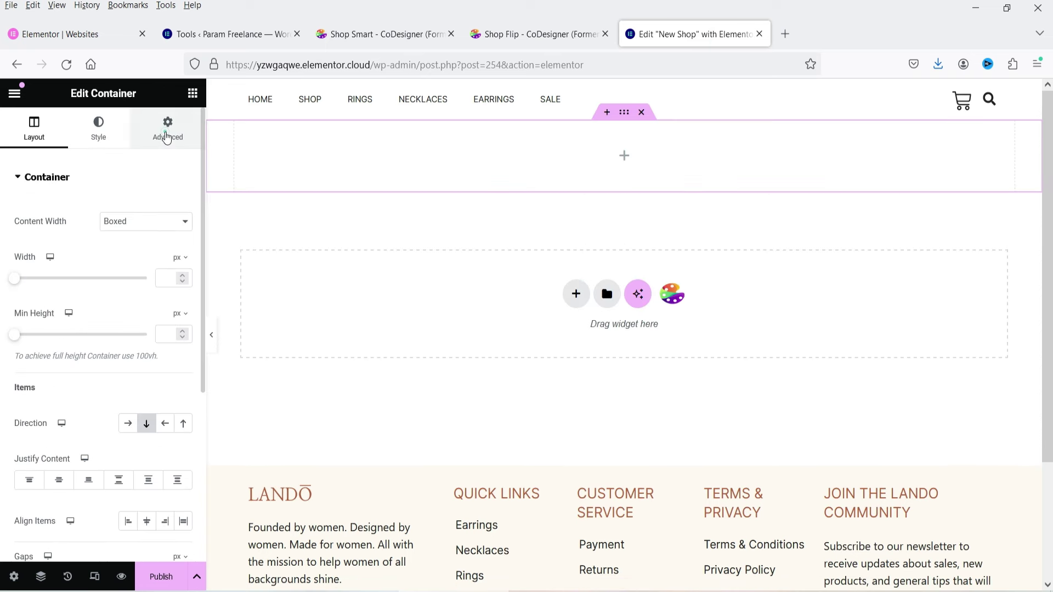
pyautogui.click(167, 129)
pyautogui.click(181, 282)
pyautogui.click(26, 282)
pyautogui.write('50')
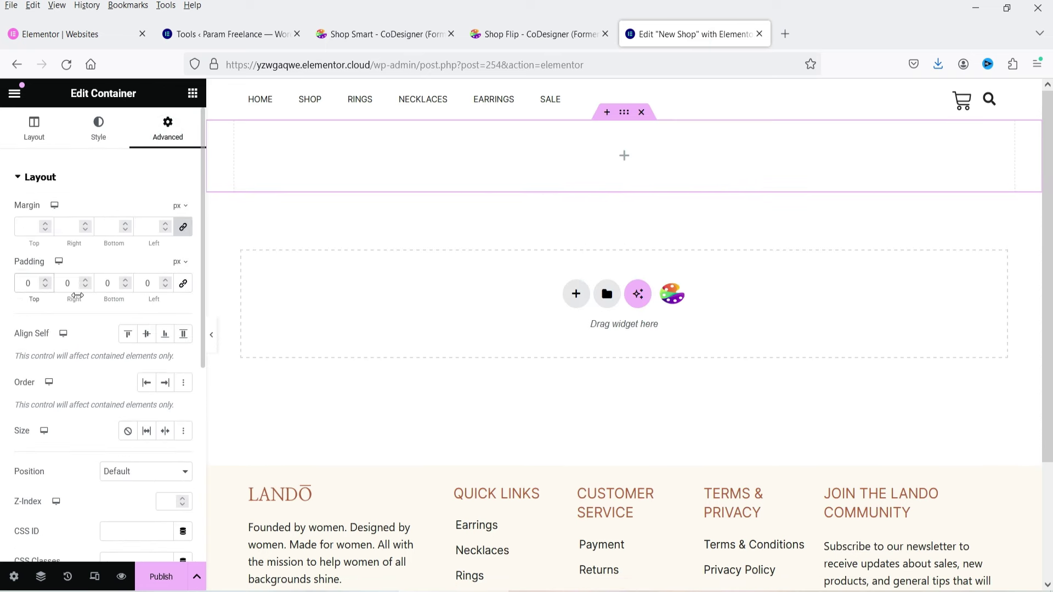
# - Place the CoDesigner Shop Slider widget in the new container and advance through its product slides
pyautogui.click(623, 193)
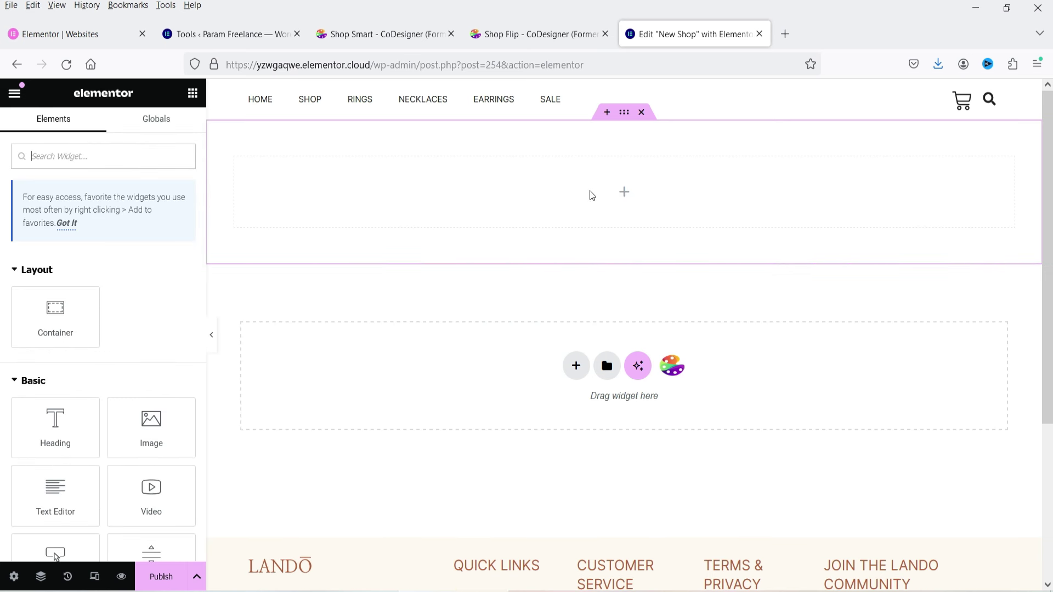
pyautogui.click(15, 271)
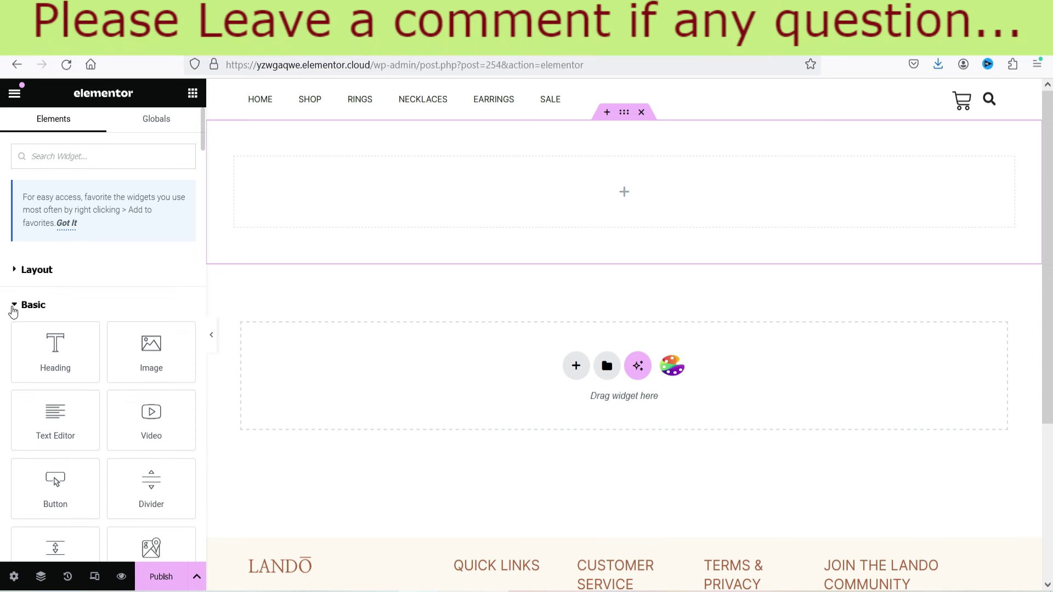
pyautogui.click(13, 306)
pyautogui.click(11, 337)
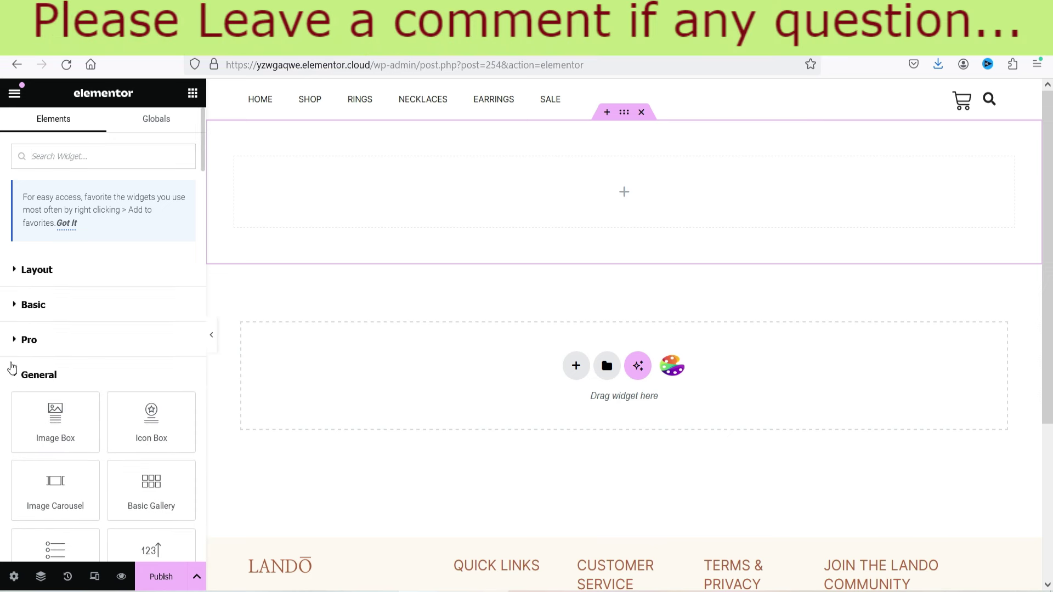
pyautogui.click(12, 366)
pyautogui.scroll(-3, 53, 303)
pyautogui.scroll(-3, 101, 340)
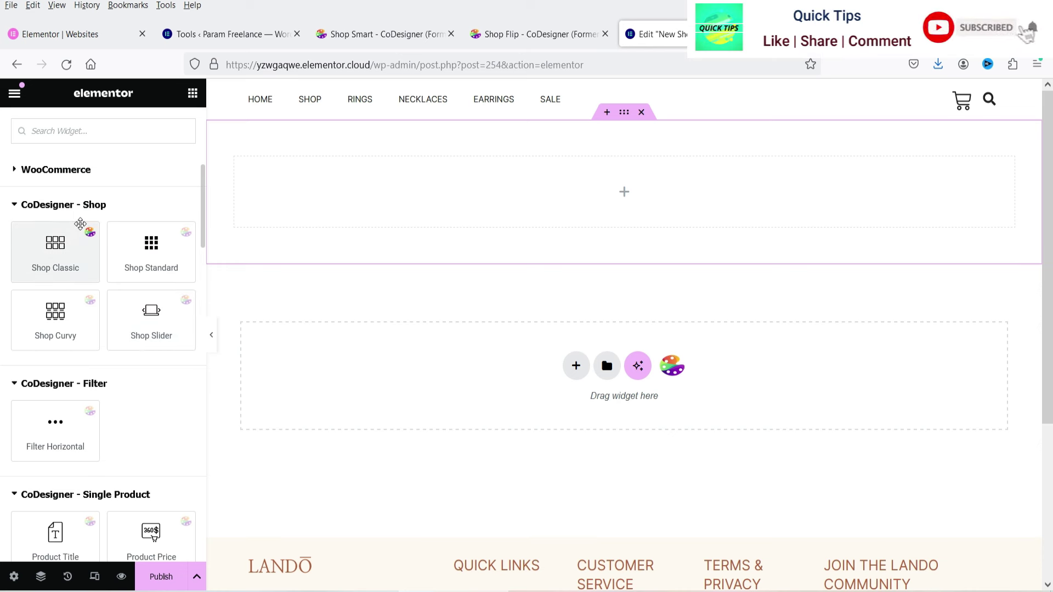
pyautogui.moveTo(154, 320); pyautogui.dragTo(533, 228)
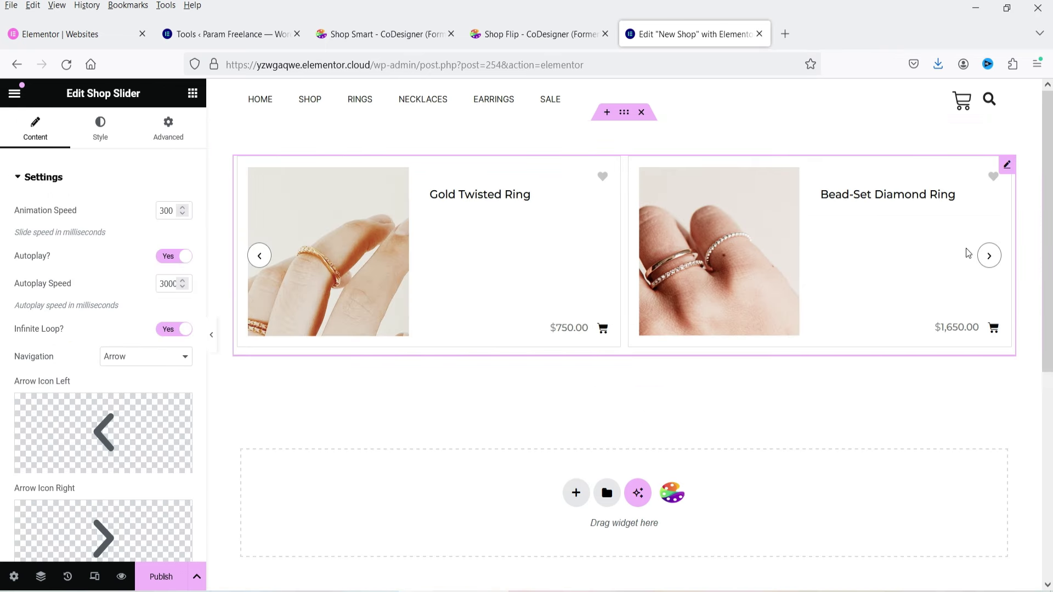
pyautogui.click(989, 261)
pyautogui.click(989, 257)
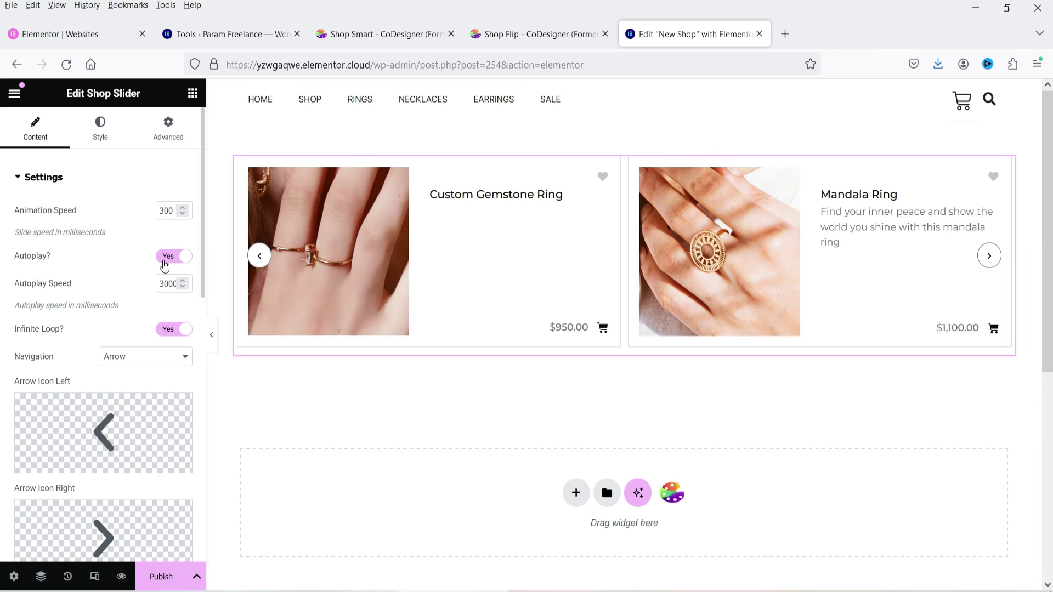
# - Set the Shop Slider to show 3 products at once and switch its slider alignment to vertical
pyautogui.scroll(-3, 164, 266)
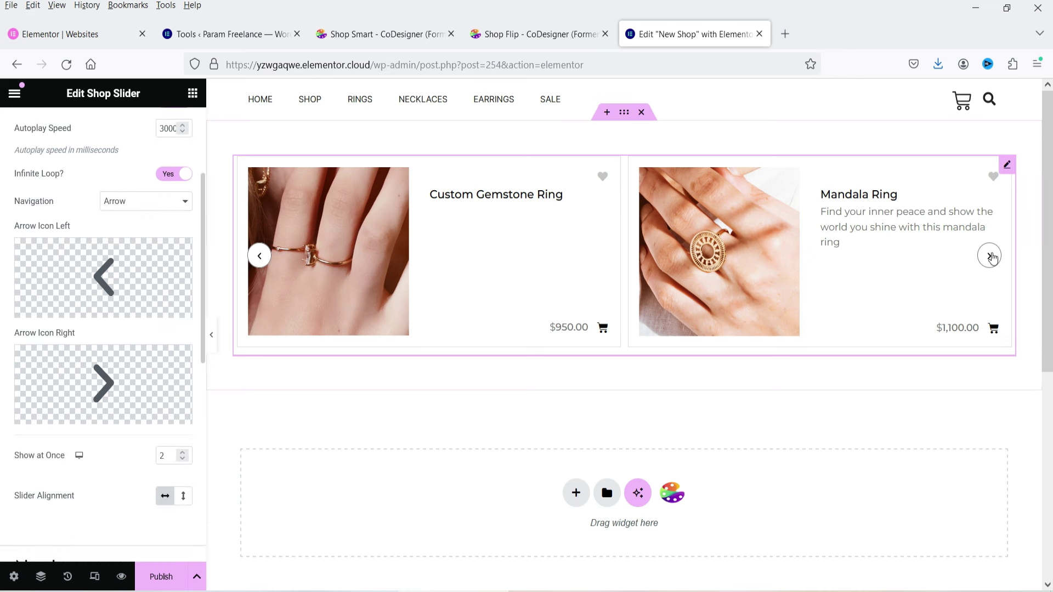
pyautogui.scroll(-4, 103, 331)
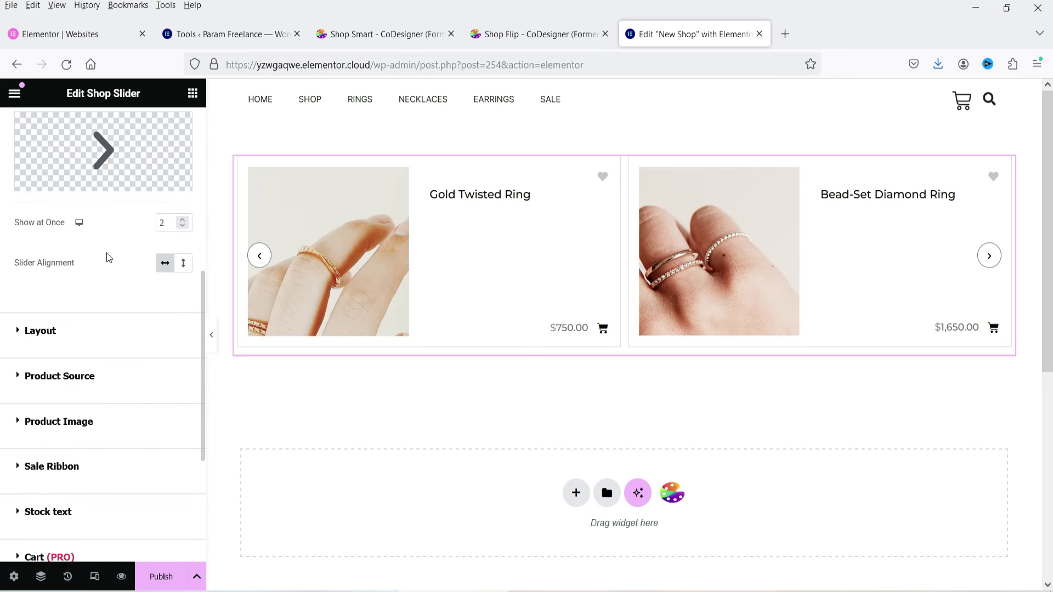
pyautogui.click(183, 219)
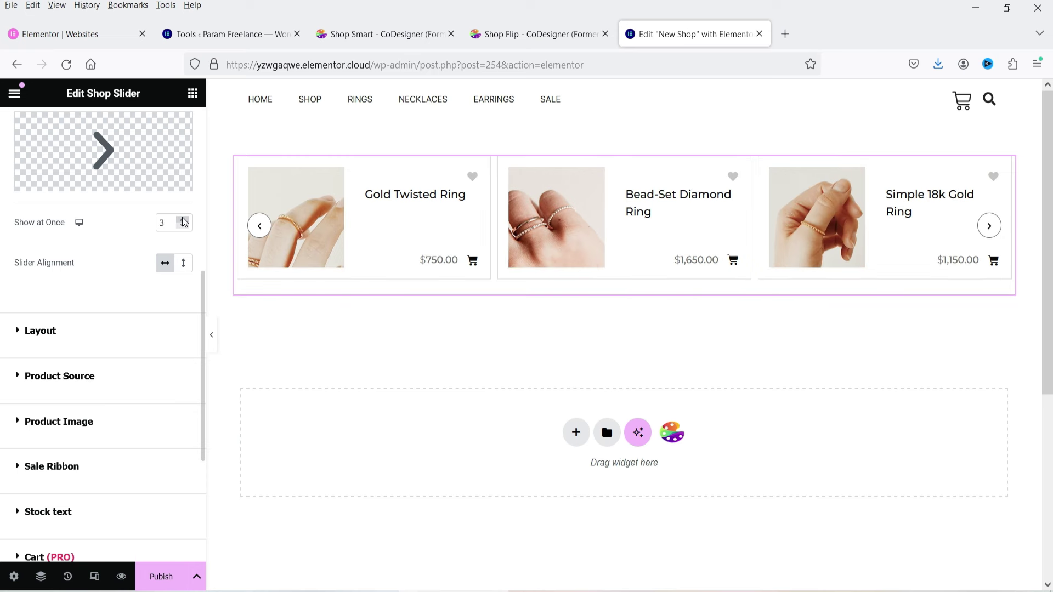
pyautogui.click(184, 263)
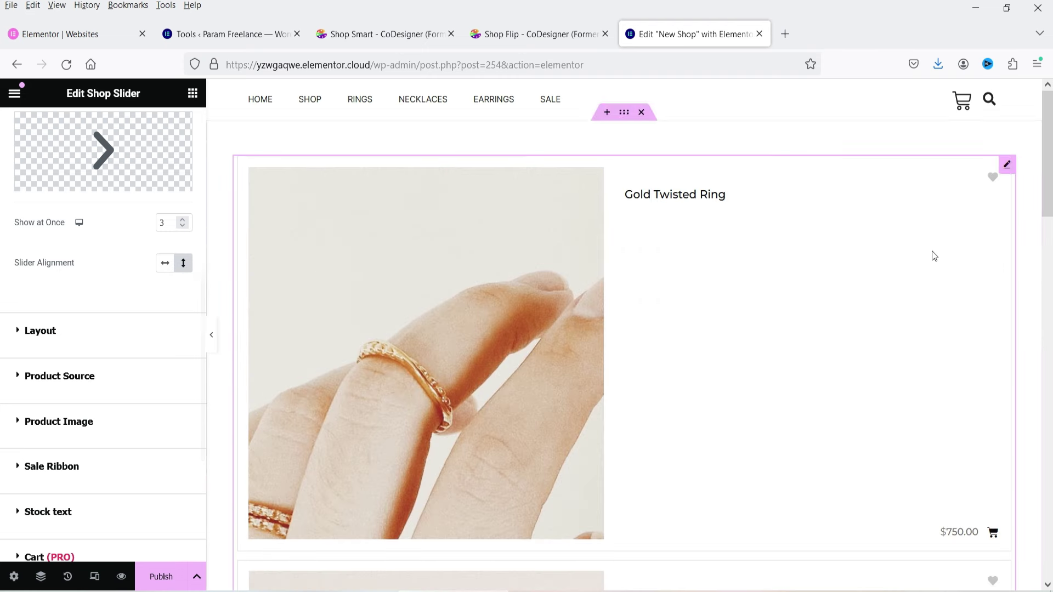
# - Look over the vertically stacked products and set the Shop Slider's slider alignment back to horizontal
pyautogui.scroll(-4, 932, 258)
pyautogui.scroll(4, 933, 264)
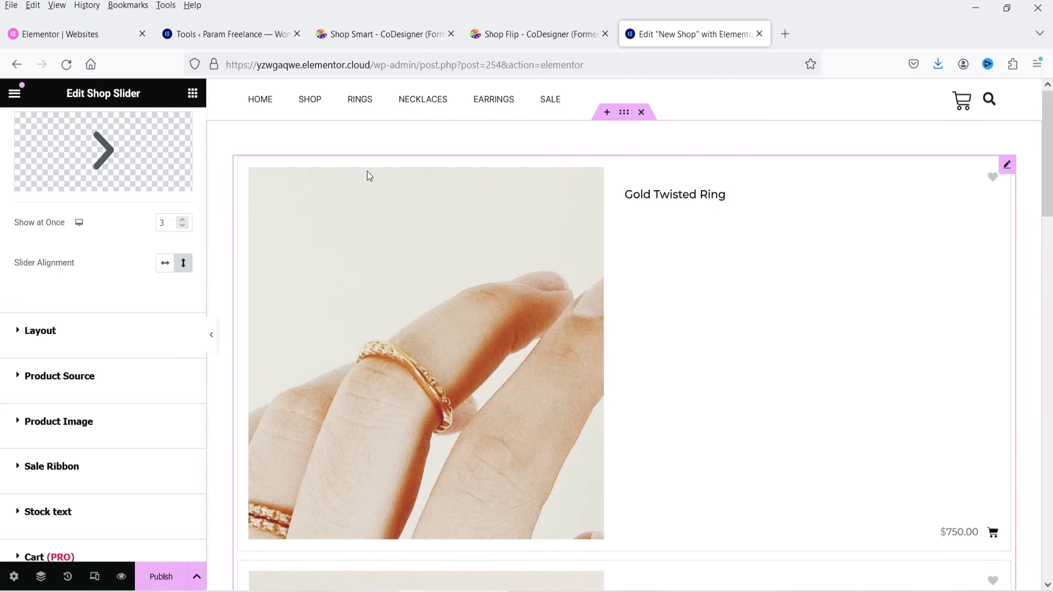
pyautogui.click(164, 265)
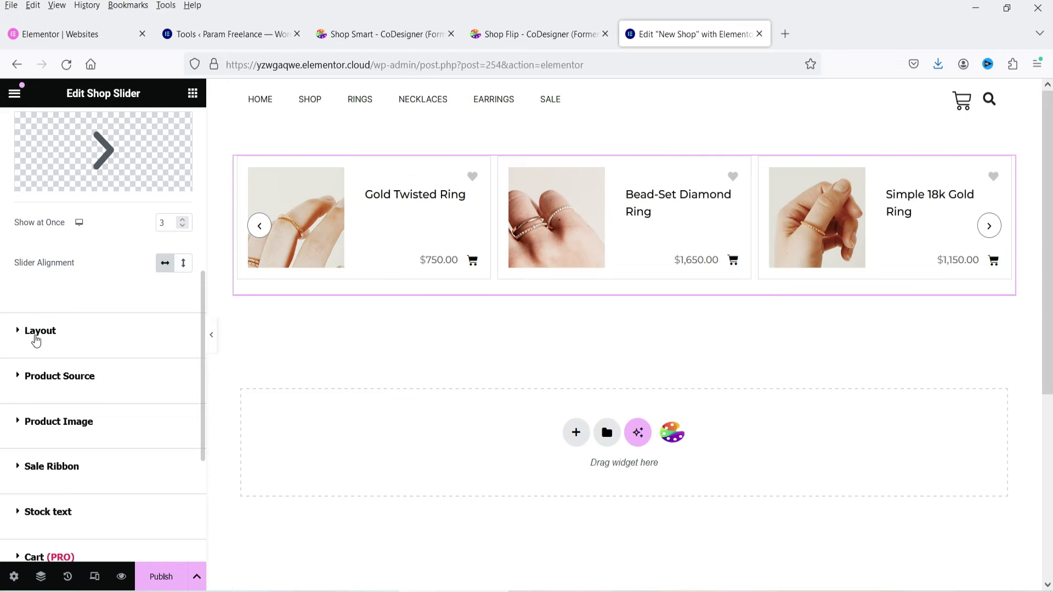
# - Try right content alignment on the Shop Slider's product cards and return it to left
pyautogui.click(34, 333)
pyautogui.click(183, 246)
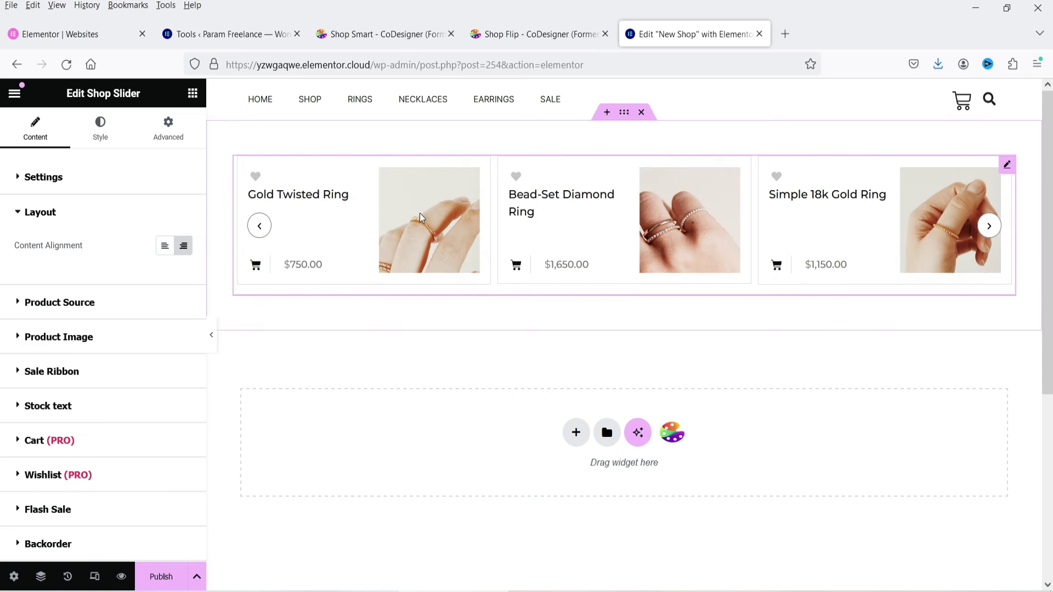
pyautogui.click(166, 248)
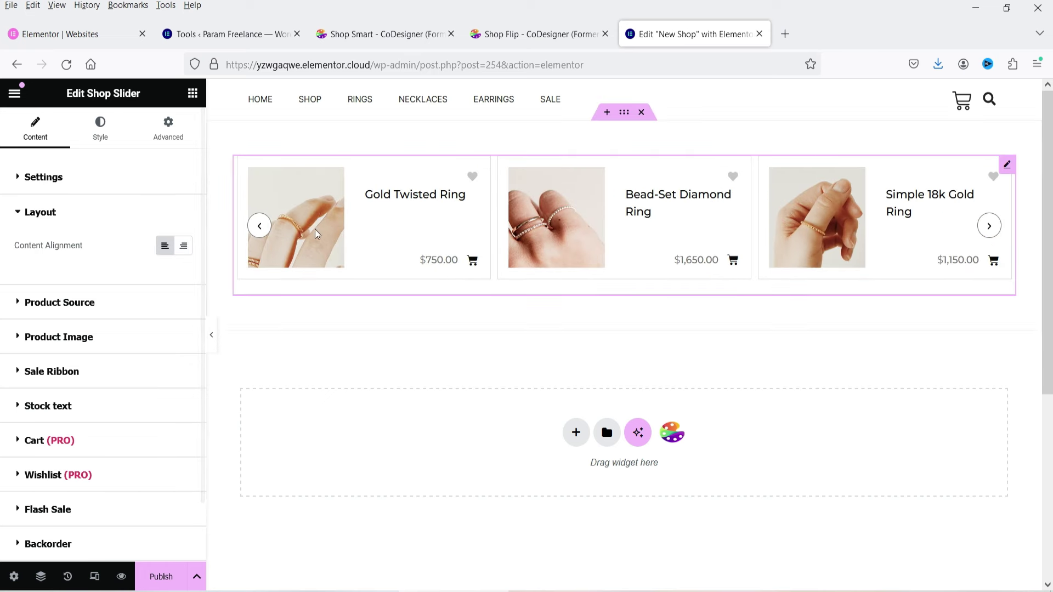
# - Review the Shop Slider's product source options, keeping Shop as the source type and switching Custom Query on and back off
pyautogui.click(73, 303)
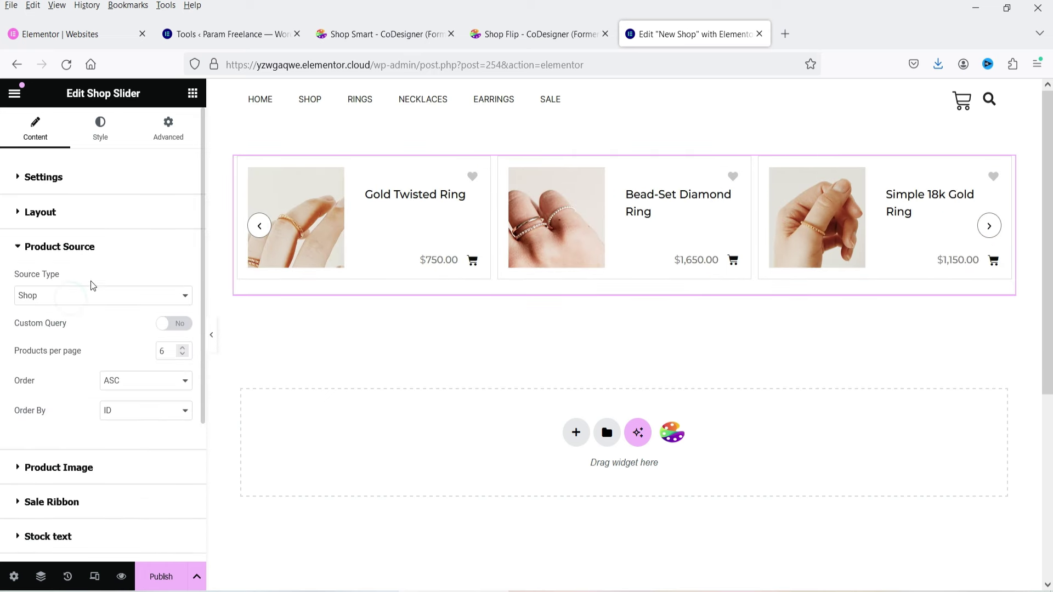
pyautogui.click(90, 298)
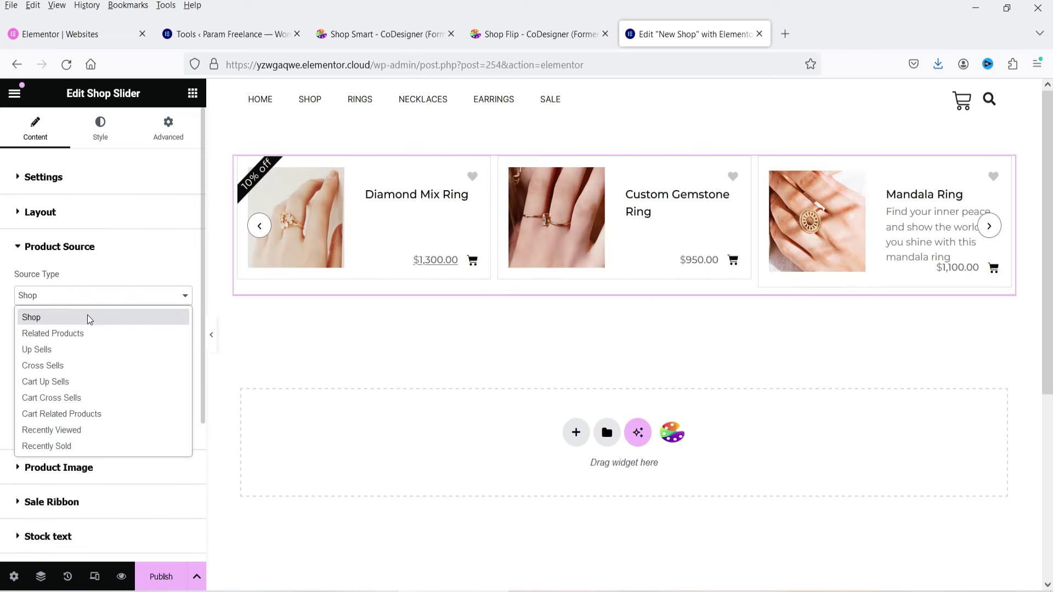
pyautogui.click(89, 320)
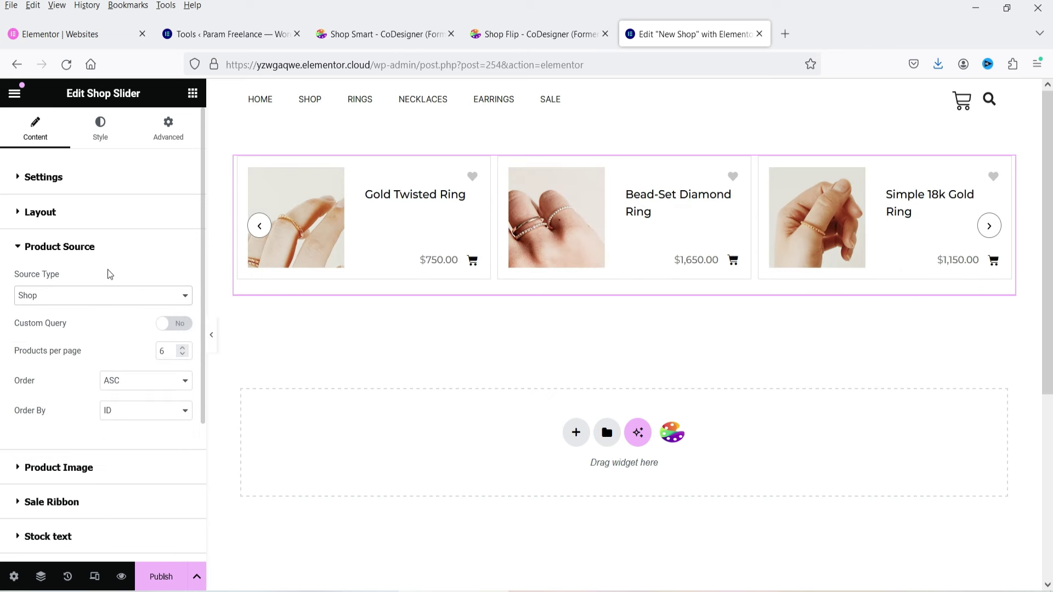
pyautogui.click(170, 325)
pyautogui.click(169, 324)
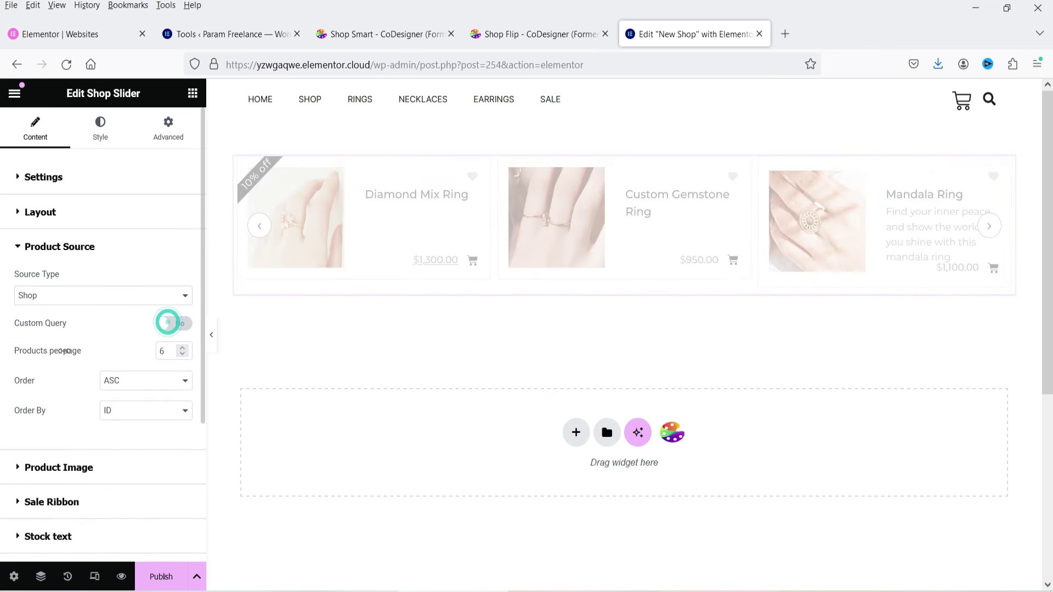
pyautogui.scroll(-2, 81, 313)
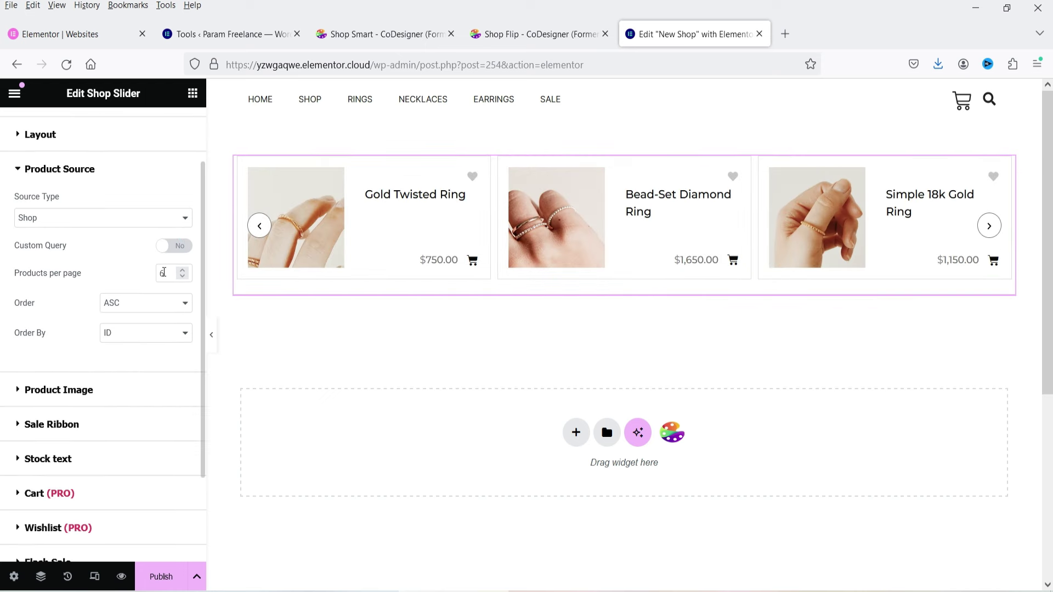
# - Set the Shop Slider's product image click action to Zoom and test it on the Gold Twisted Ring image
pyautogui.click(87, 398)
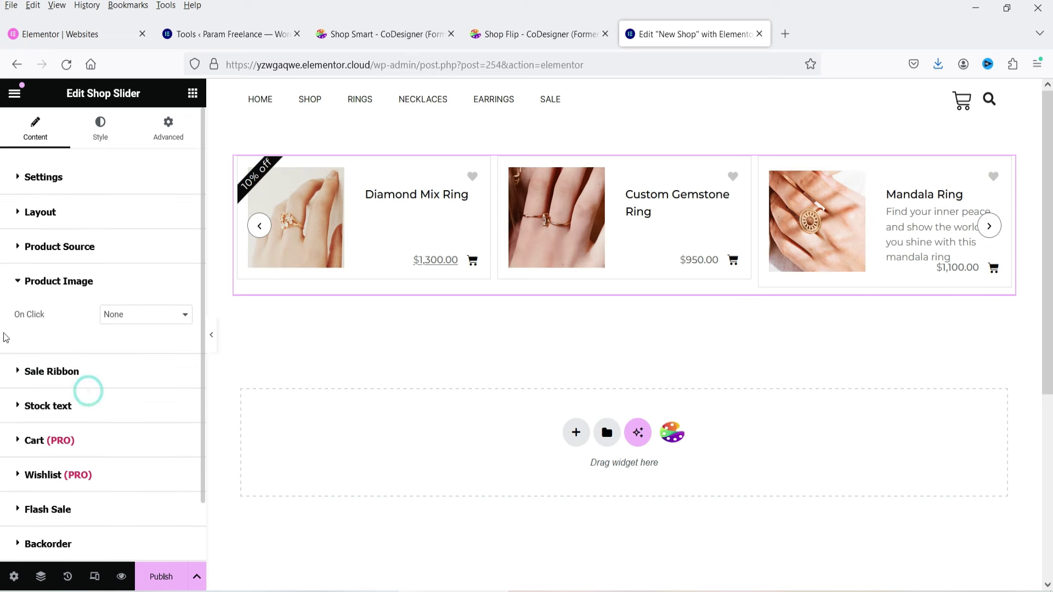
pyautogui.click(113, 315)
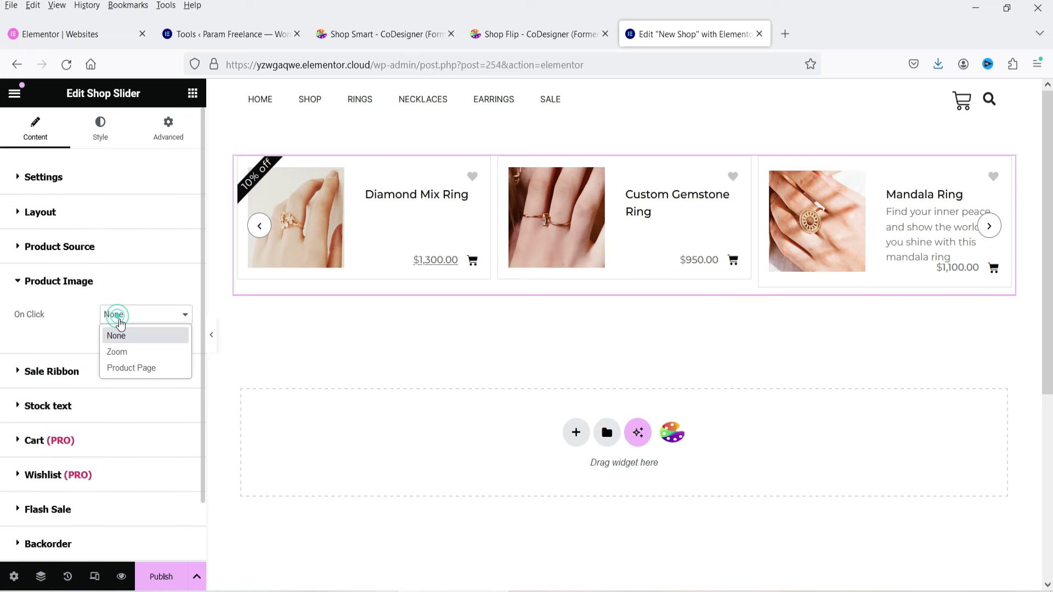
pyautogui.click(130, 349)
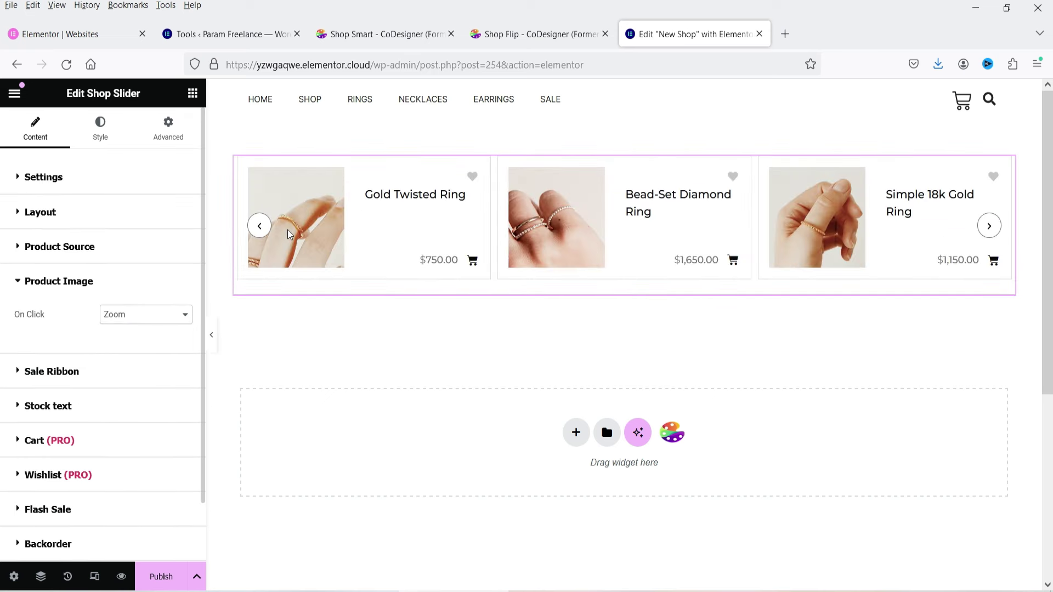
pyautogui.click(295, 216)
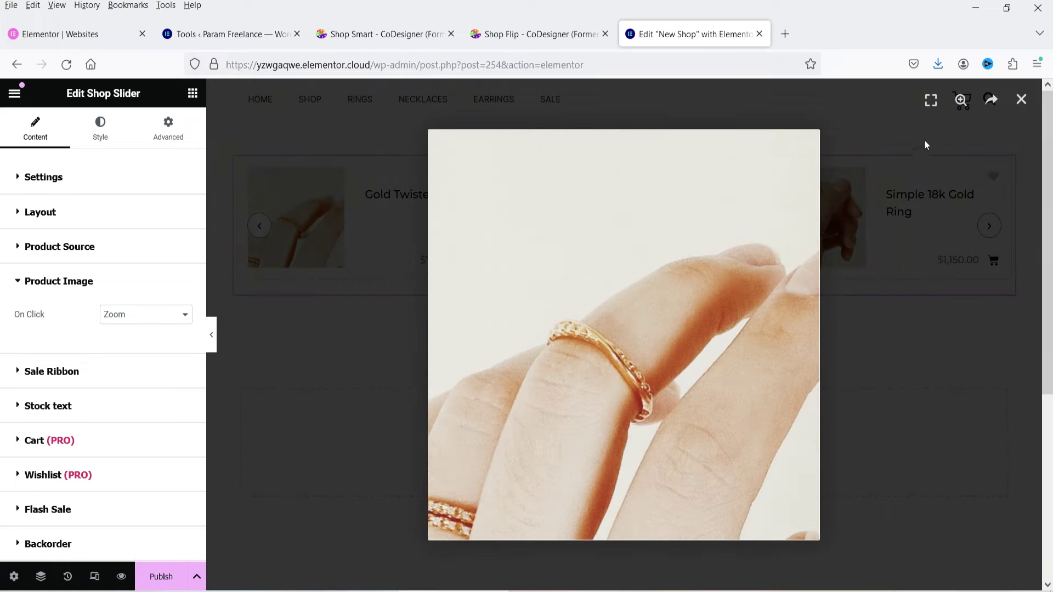
pyautogui.click(1021, 99)
# - Examine the Shop Slider's sale ribbon, stock text, flash sale, backorder, preorder and badge options, trying the flash sale switch, and its card styling
pyautogui.click(86, 370)
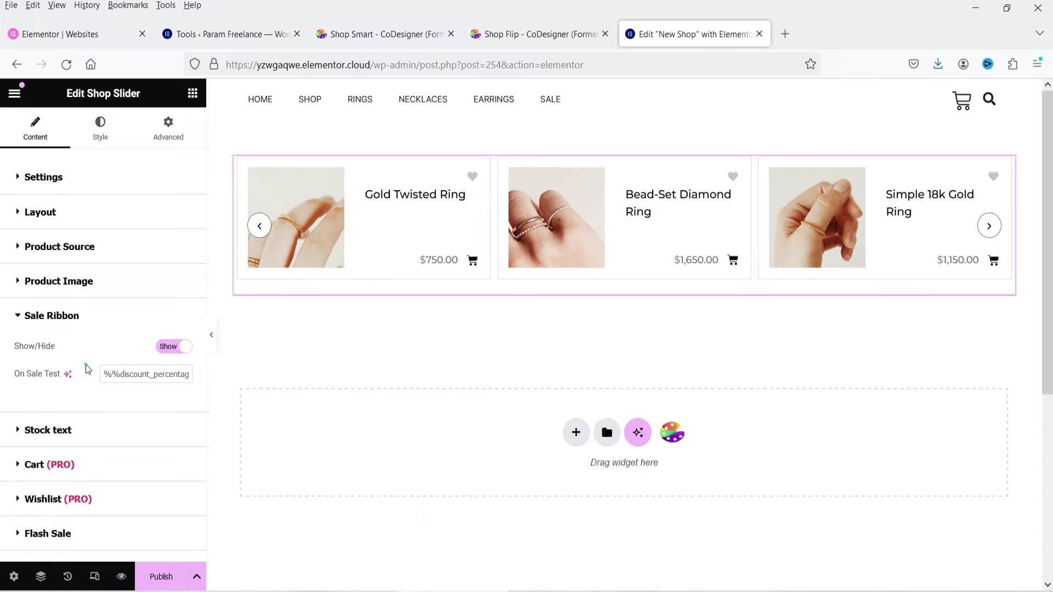
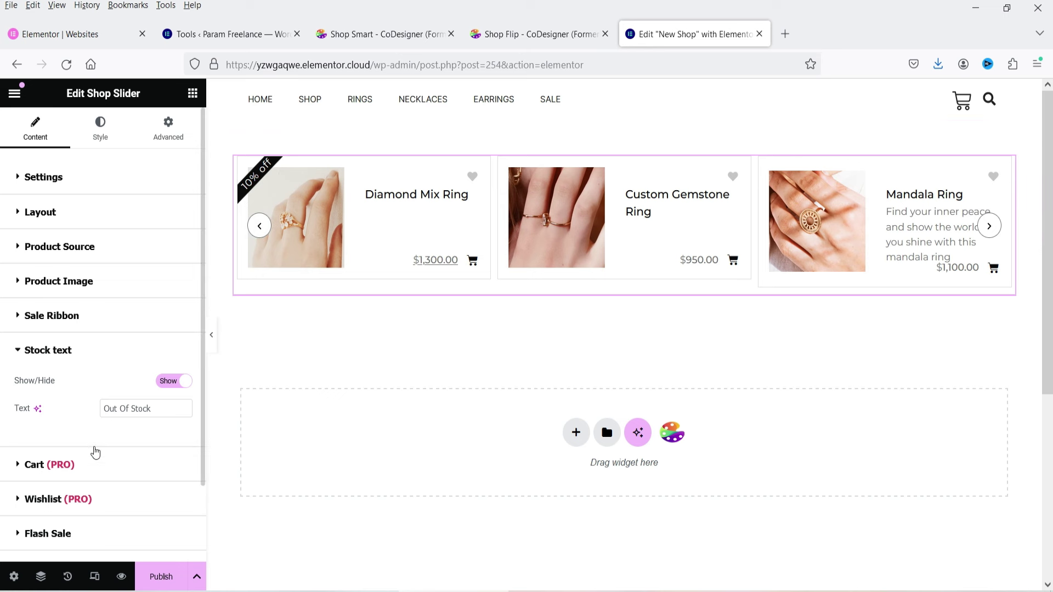
pyautogui.scroll(-2, 103, 408)
pyautogui.scroll(-1, 102, 390)
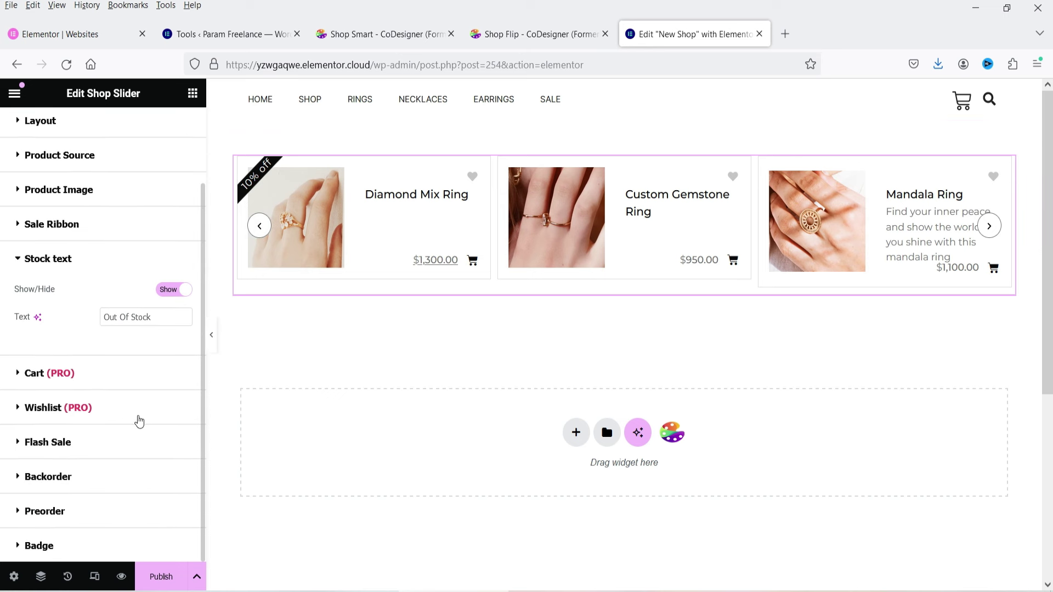
pyautogui.click(72, 444)
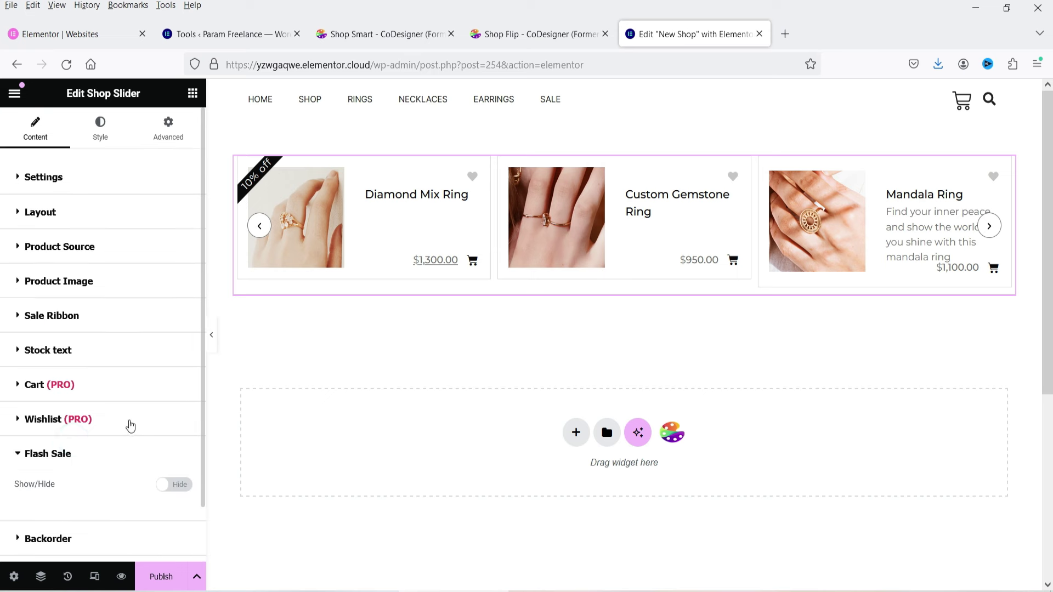
pyautogui.scroll(-1, 78, 425)
pyautogui.click(166, 427)
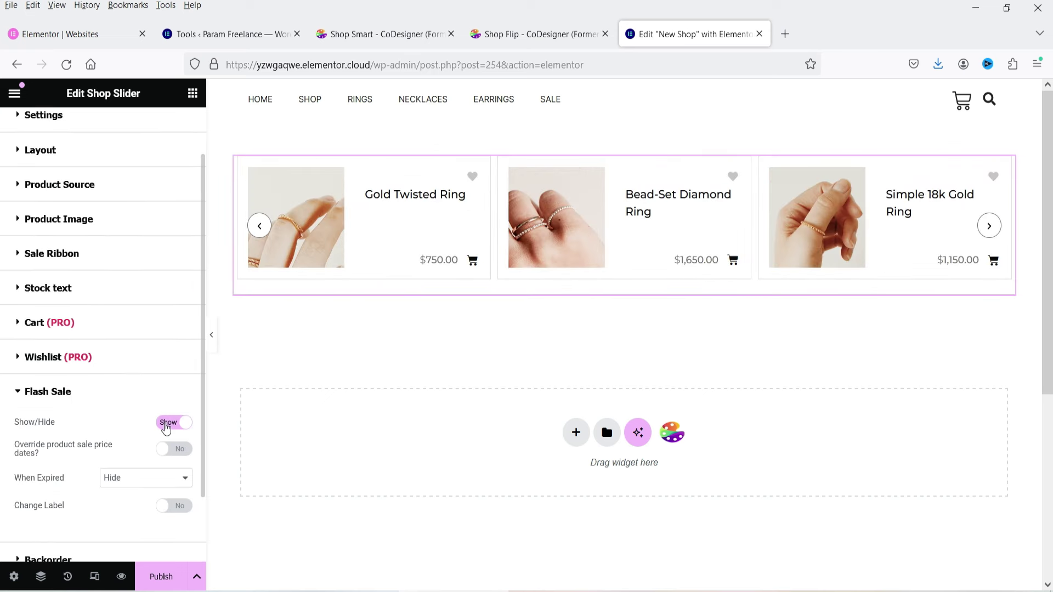
pyautogui.click(166, 427)
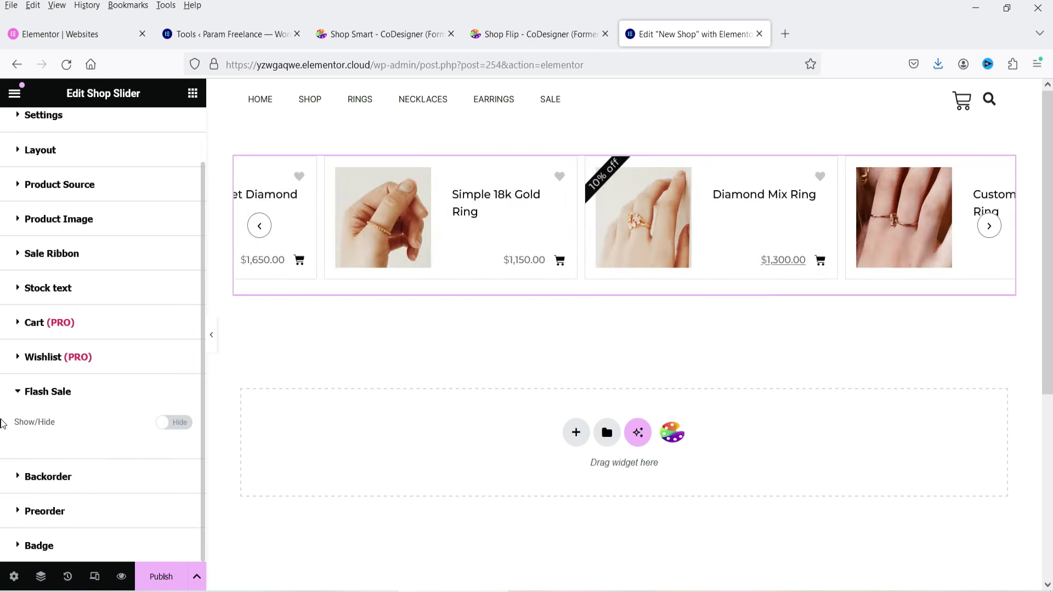
pyautogui.click(104, 483)
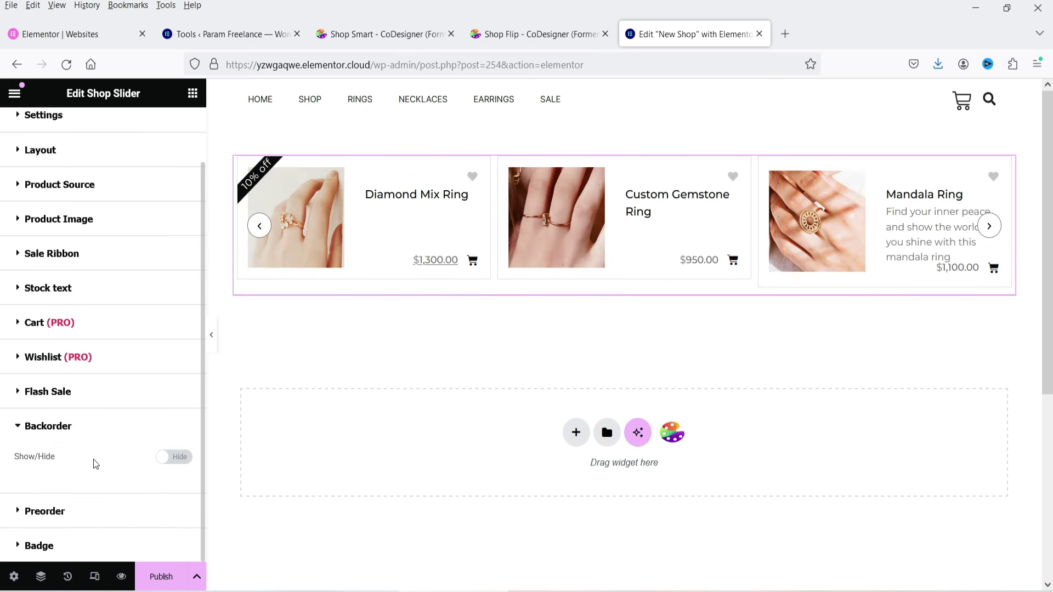
pyautogui.click(79, 513)
pyautogui.click(85, 544)
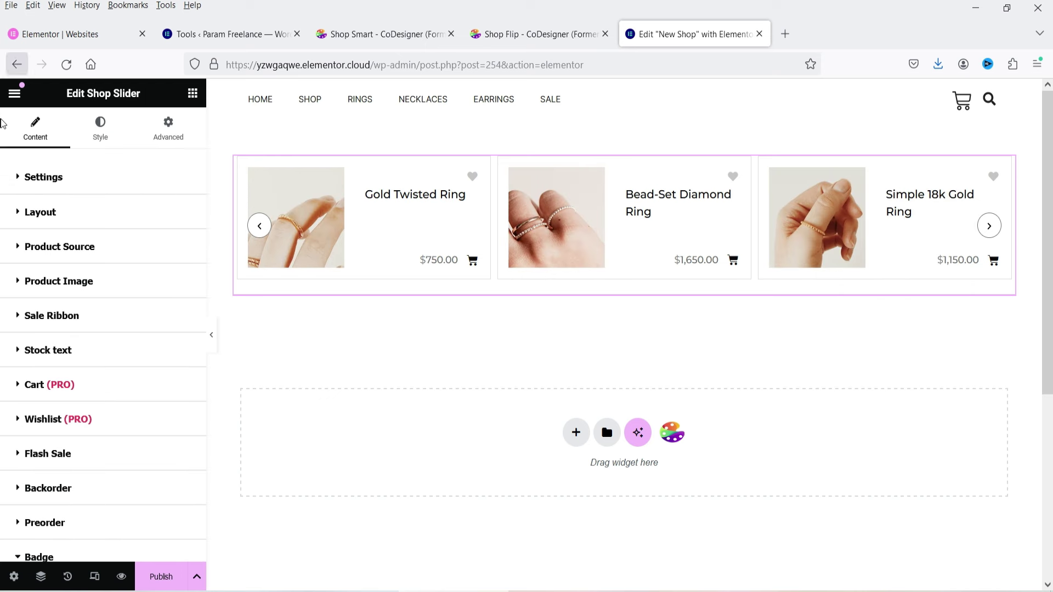
pyautogui.click(108, 134)
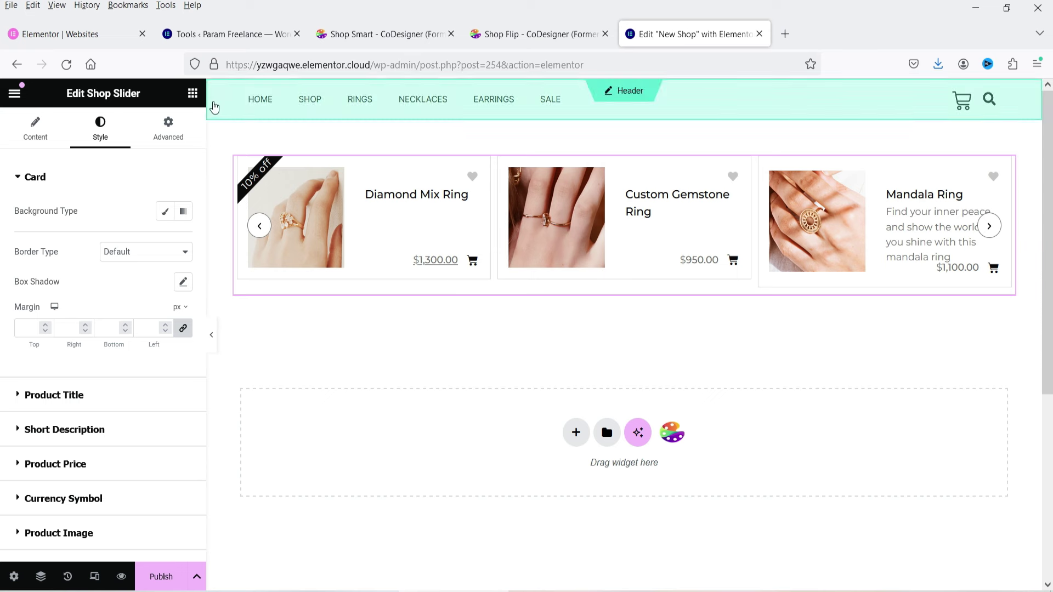
# - Add the CoDesigner Shop Curvy widget below the Shop Slider in the same container
pyautogui.click(192, 102)
pyautogui.scroll(-5, 82, 340)
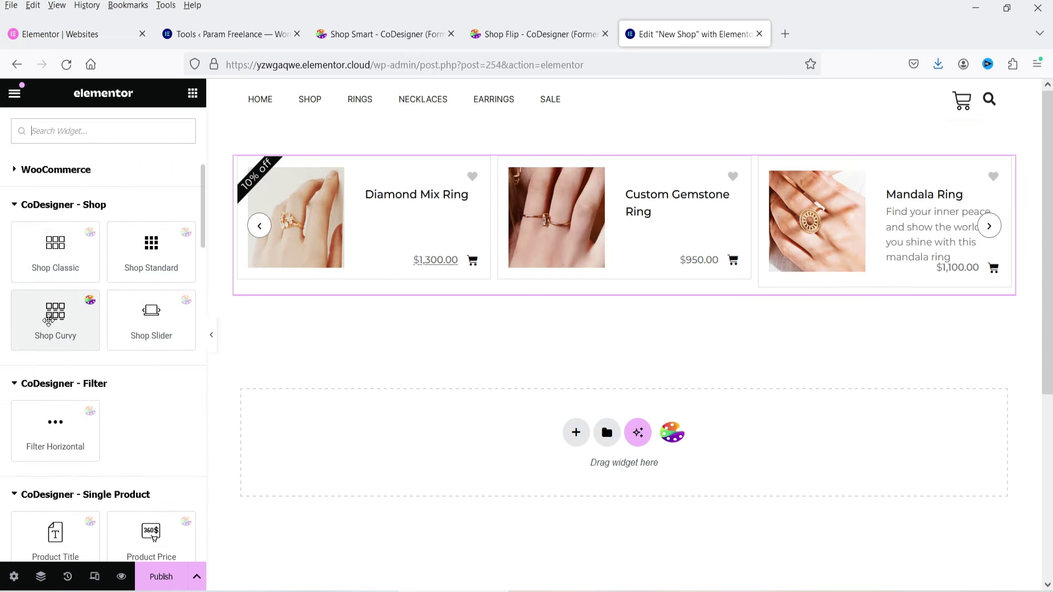
pyautogui.moveTo(49, 321); pyautogui.dragTo(574, 288)
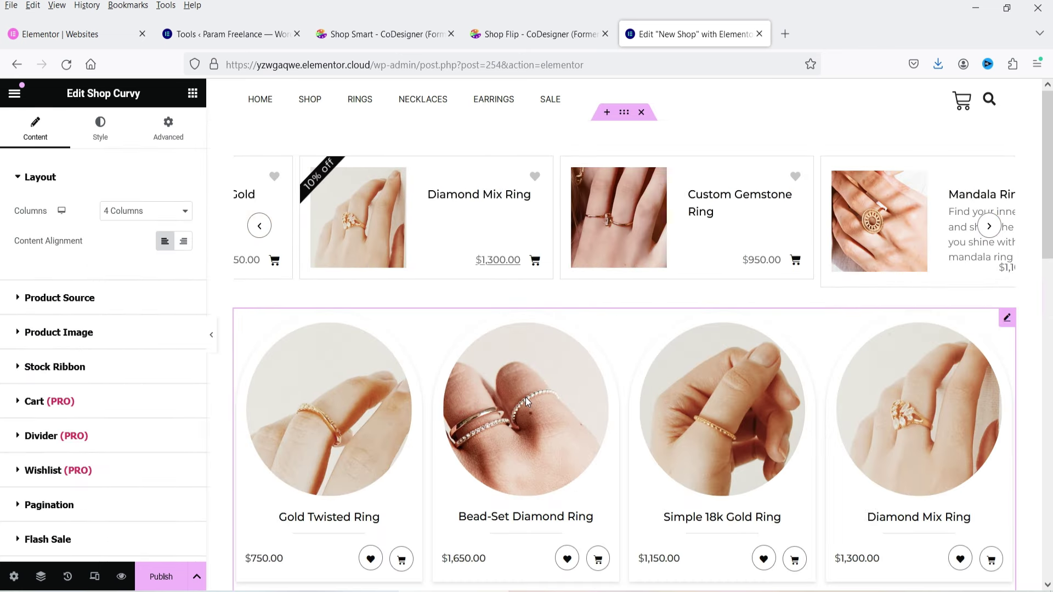
# - Set the Shop Curvy widget's content alignment to right and its products per page to 8
pyautogui.scroll(-3, 1044, 353)
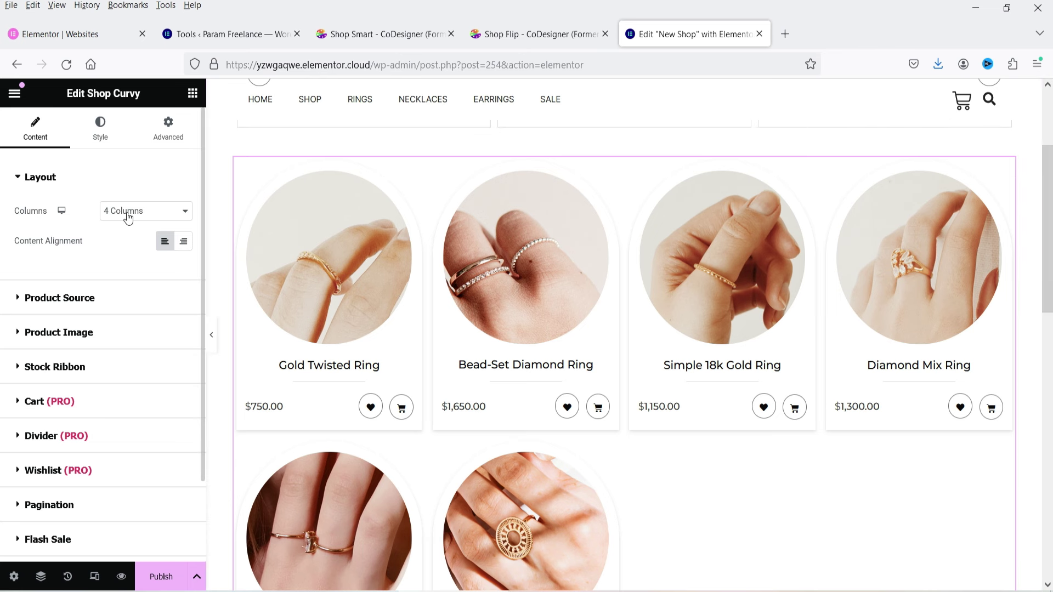
pyautogui.click(185, 245)
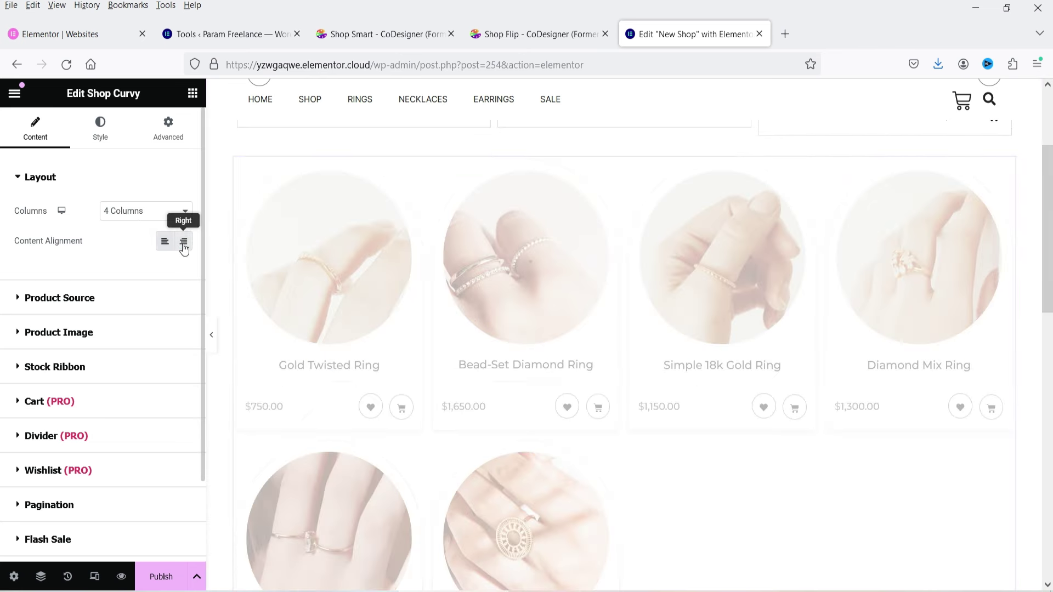
pyautogui.click(142, 296)
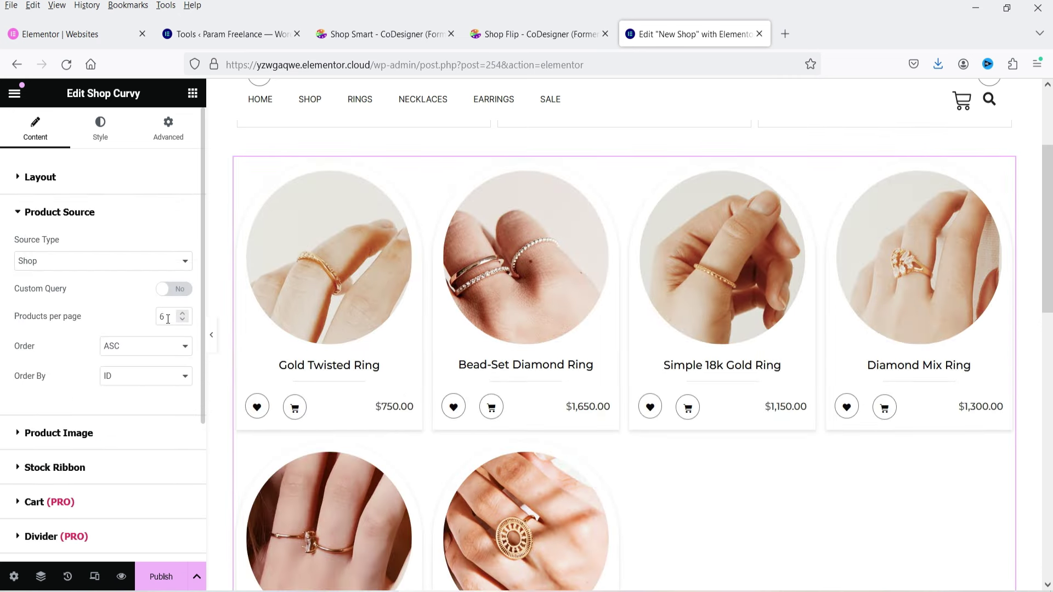
pyautogui.write('8')
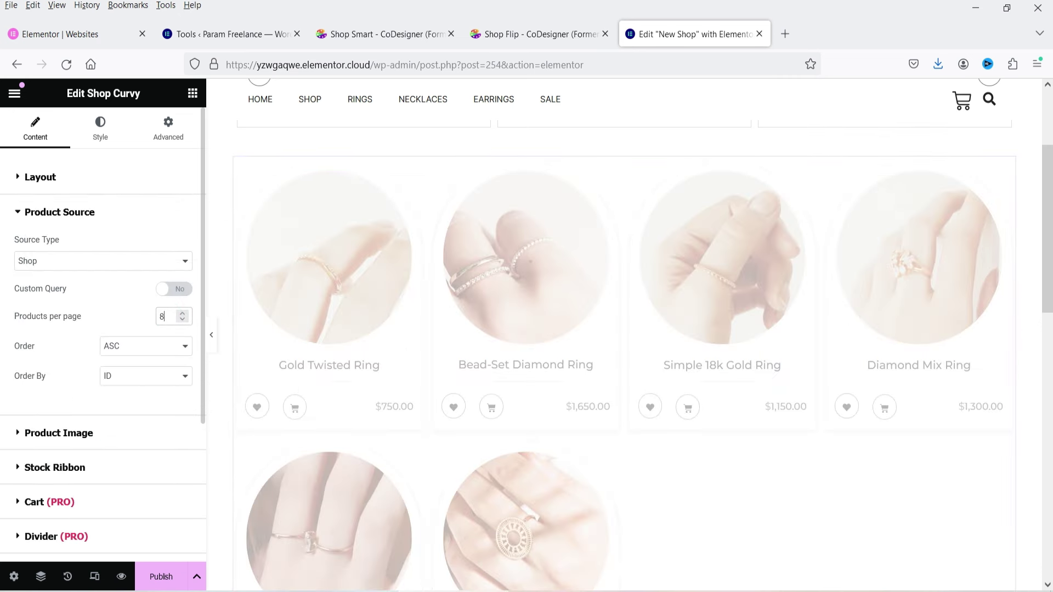
pyautogui.scroll(-4, 857, 347)
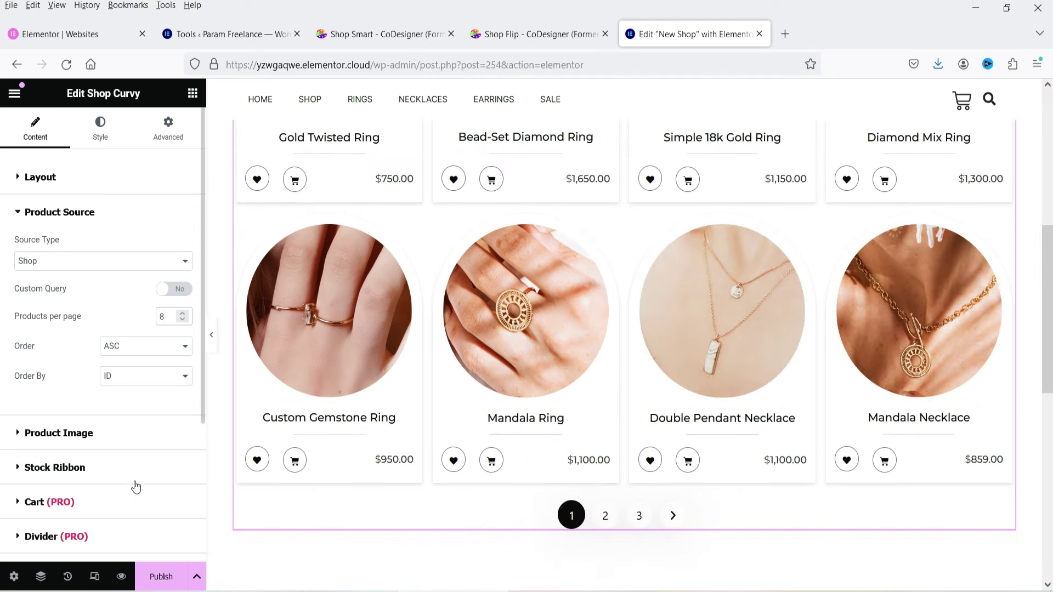
# - Set the Shop Curvy product images to open the Product Page when clicked
pyautogui.click(104, 447)
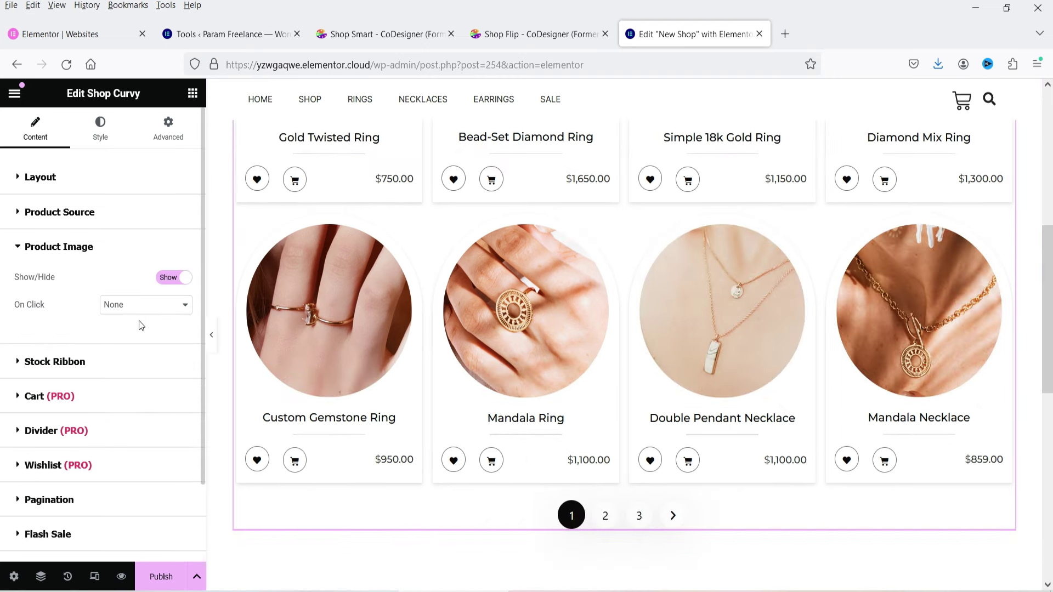
pyautogui.click(134, 299)
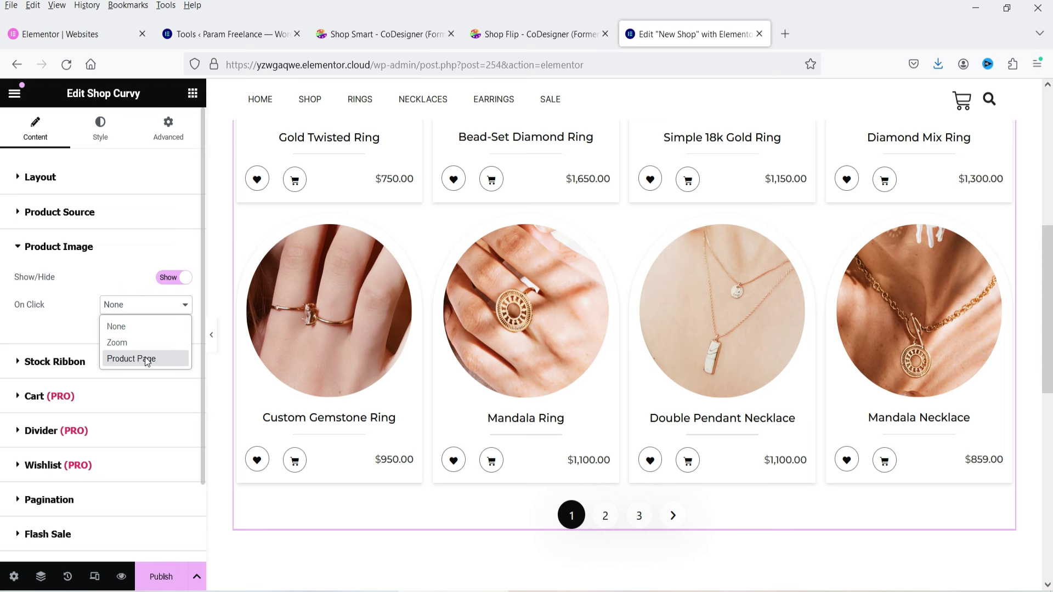
pyautogui.click(146, 359)
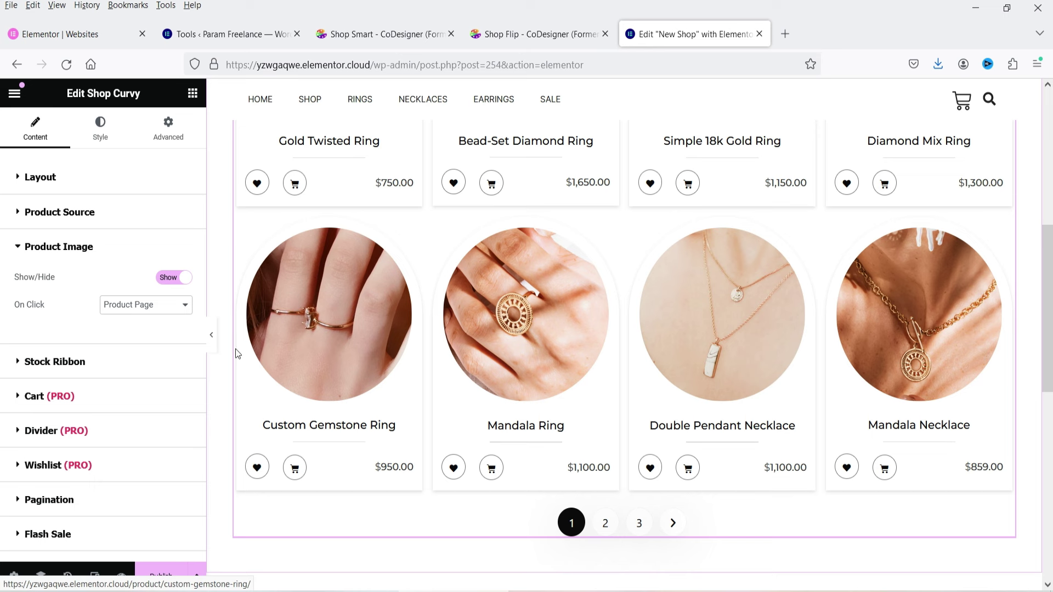
# - Examine the Shop Curvy widget's stock ribbon and pagination visibility settings
pyautogui.click(137, 357)
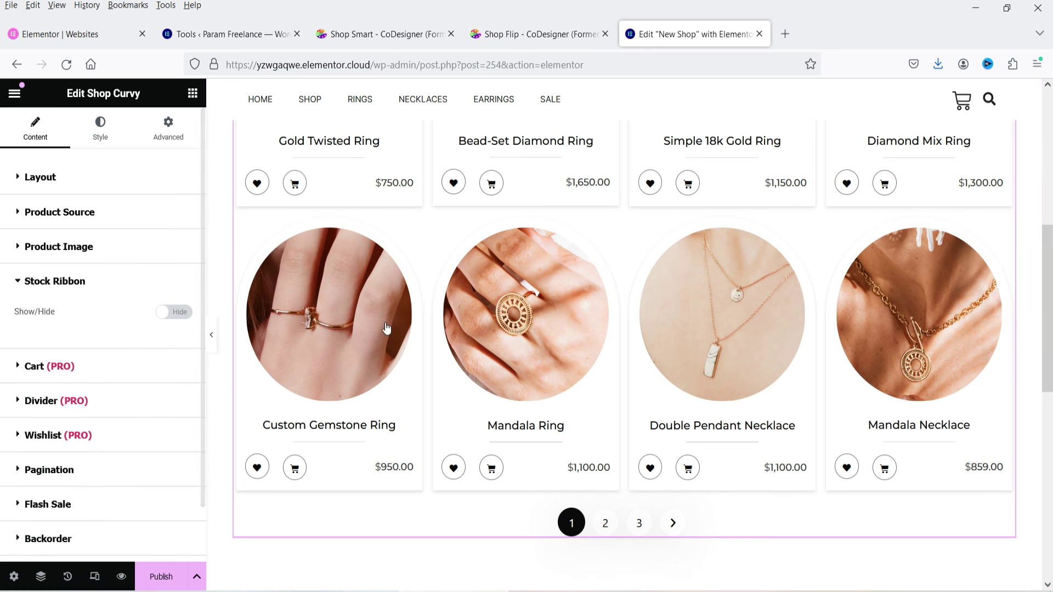
pyautogui.scroll(-1, 132, 350)
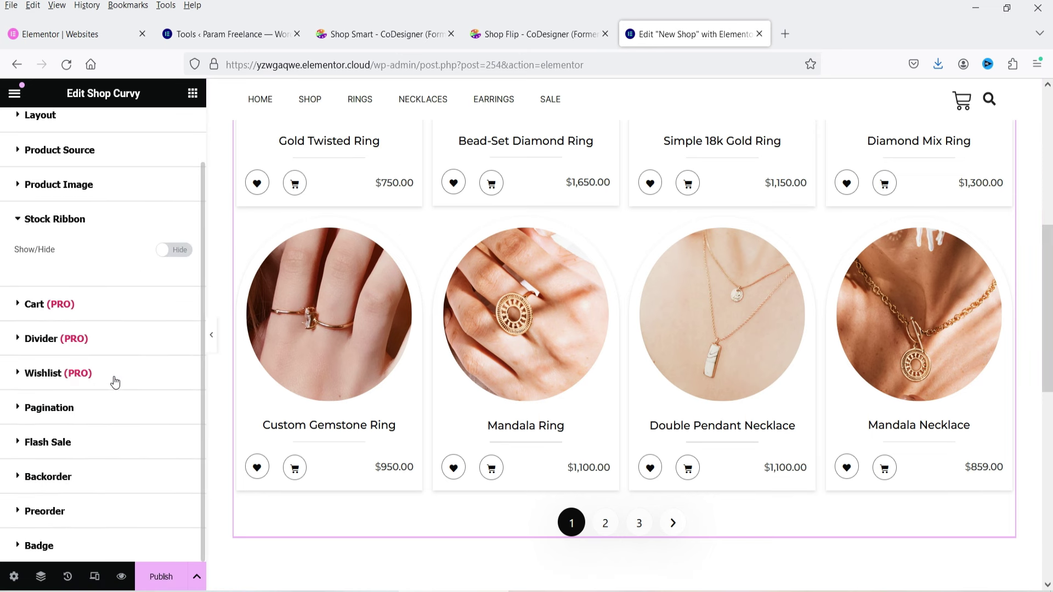
pyautogui.click(108, 406)
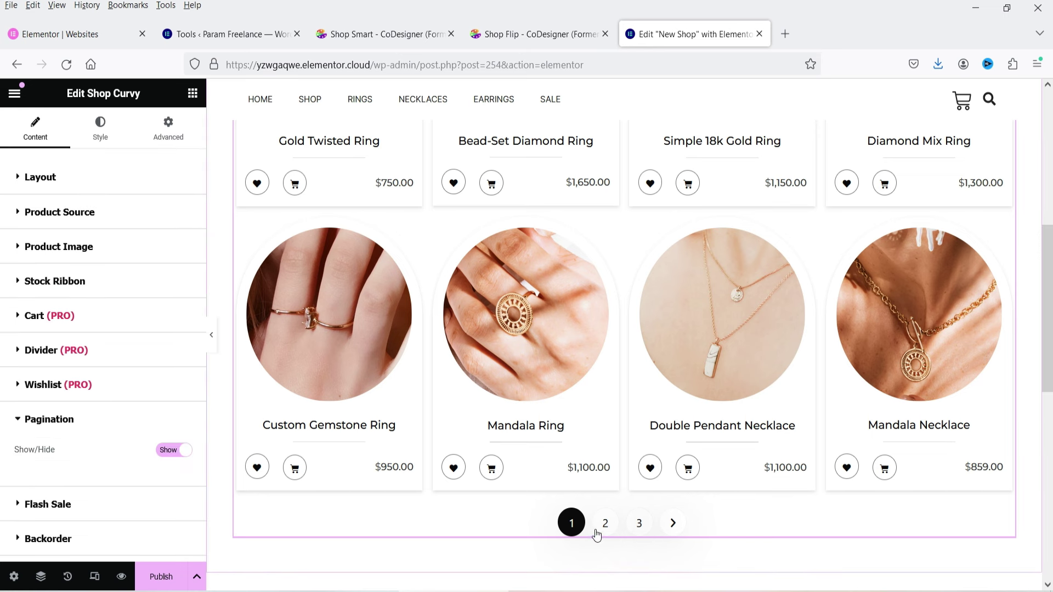
# - Add the CoDesigner Filter Horizontal widget above the Shop Slider and set its filter title to "Filter Products"
pyautogui.scroll(-1, 70, 442)
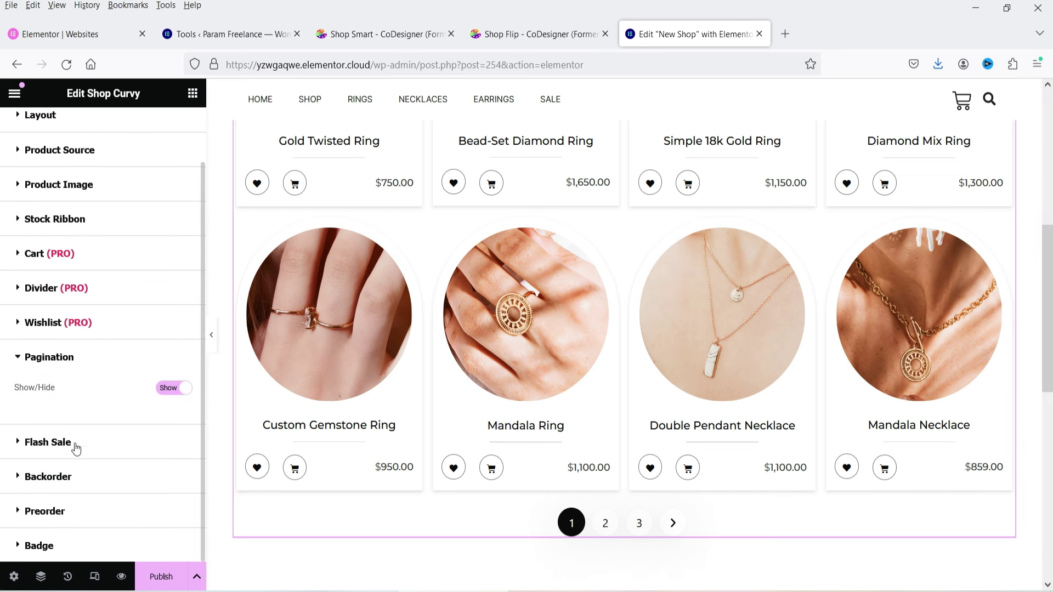
pyautogui.scroll(1, 82, 479)
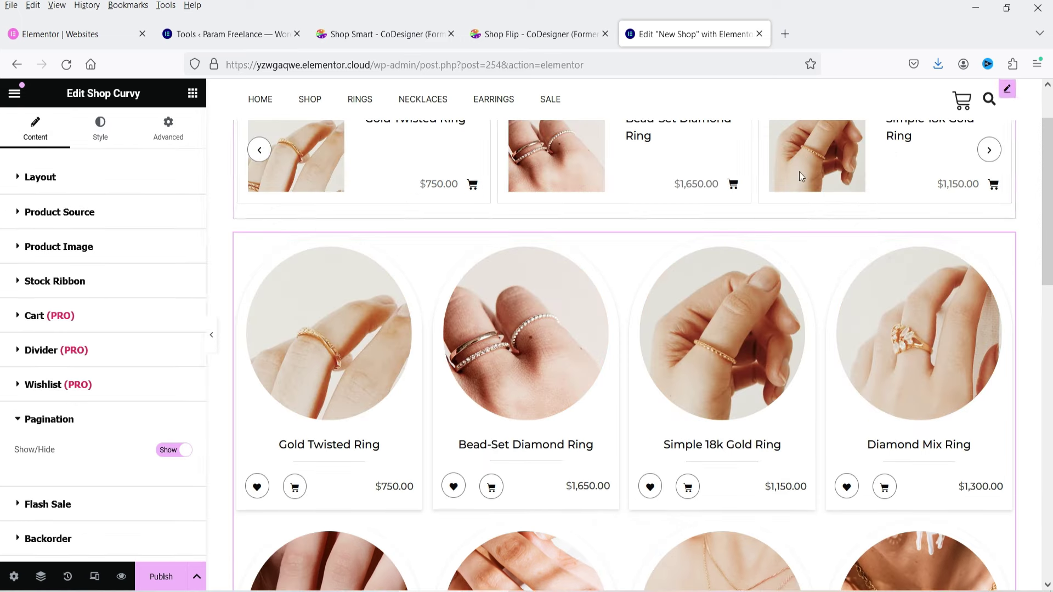
pyautogui.click(193, 93)
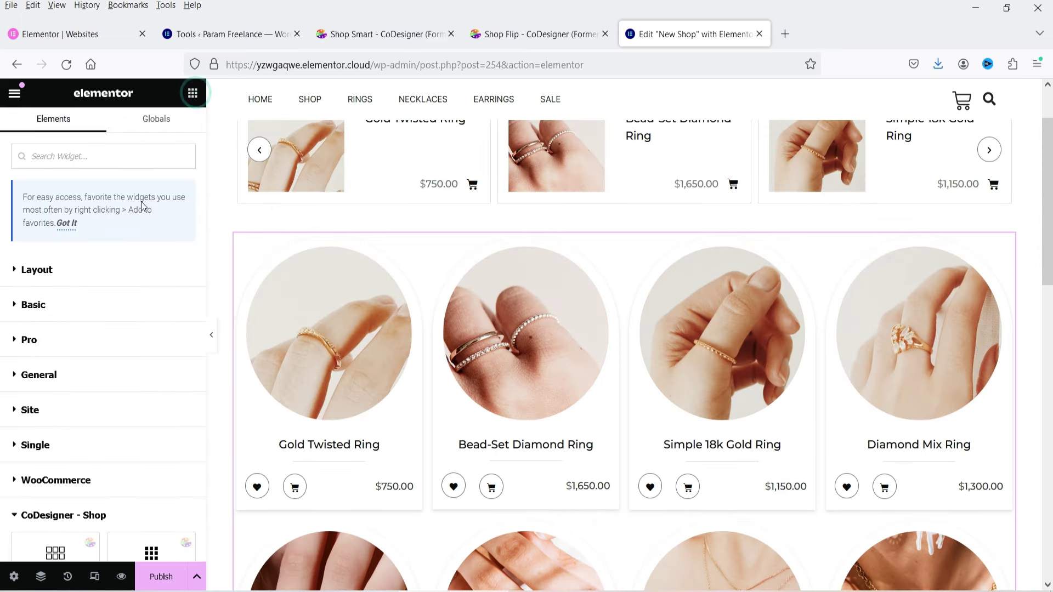
pyautogui.scroll(-5, 112, 308)
pyautogui.scroll(-4, 113, 305)
pyautogui.scroll(4, 109, 305)
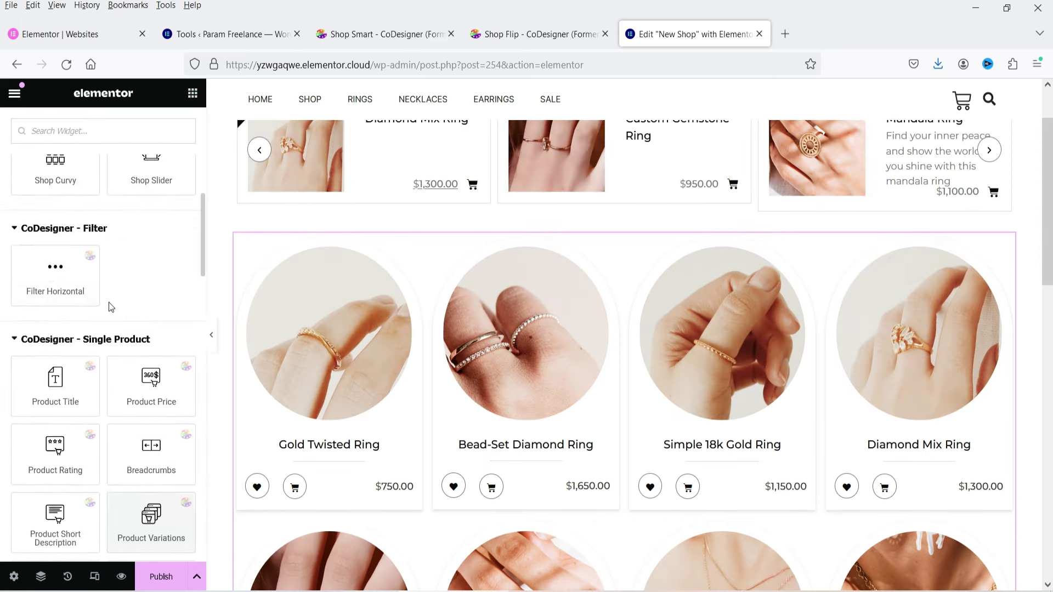
pyautogui.scroll(-4, 87, 279)
pyautogui.scroll(3, 87, 283)
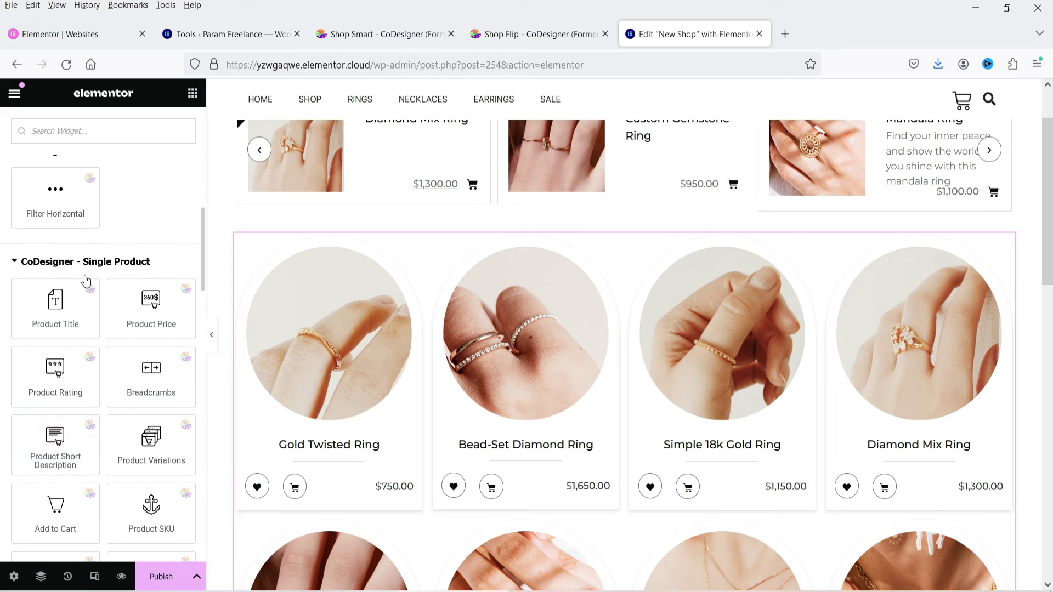
pyautogui.scroll(1, 105, 285)
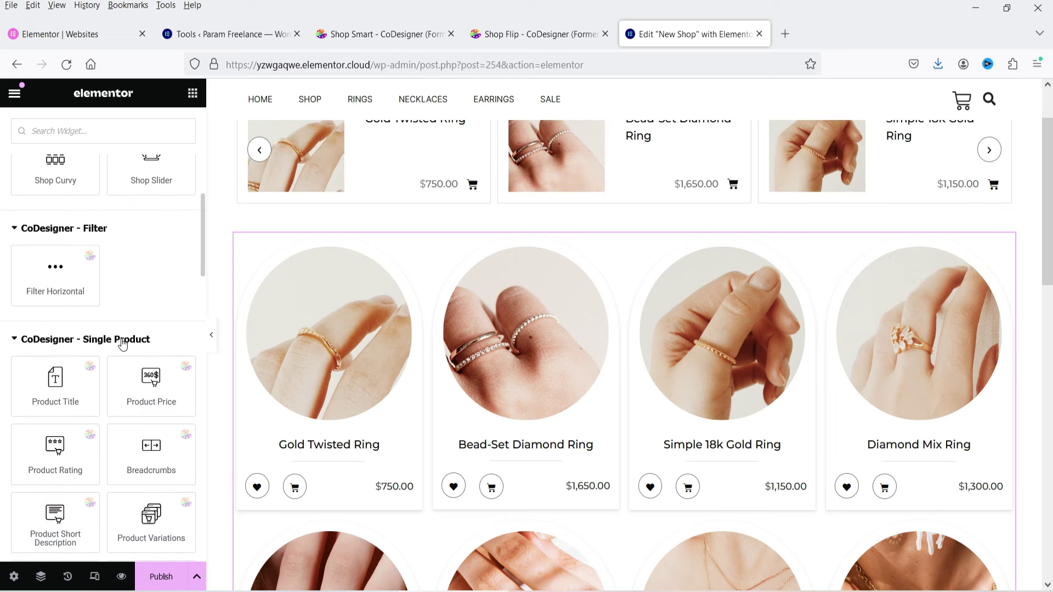
pyautogui.scroll(1, 892, 362)
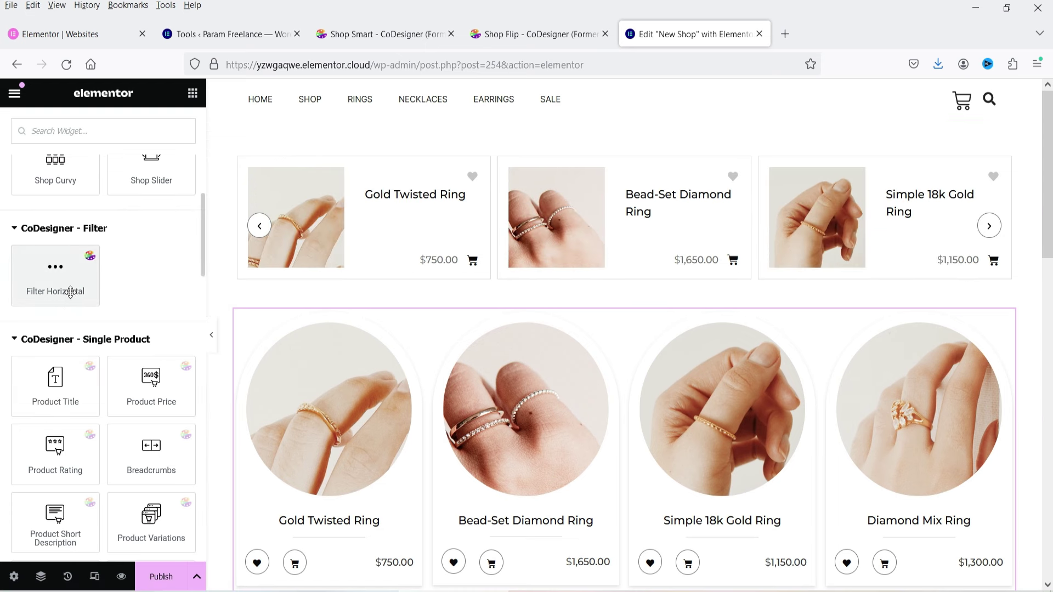
pyautogui.moveTo(34, 277); pyautogui.dragTo(418, 163)
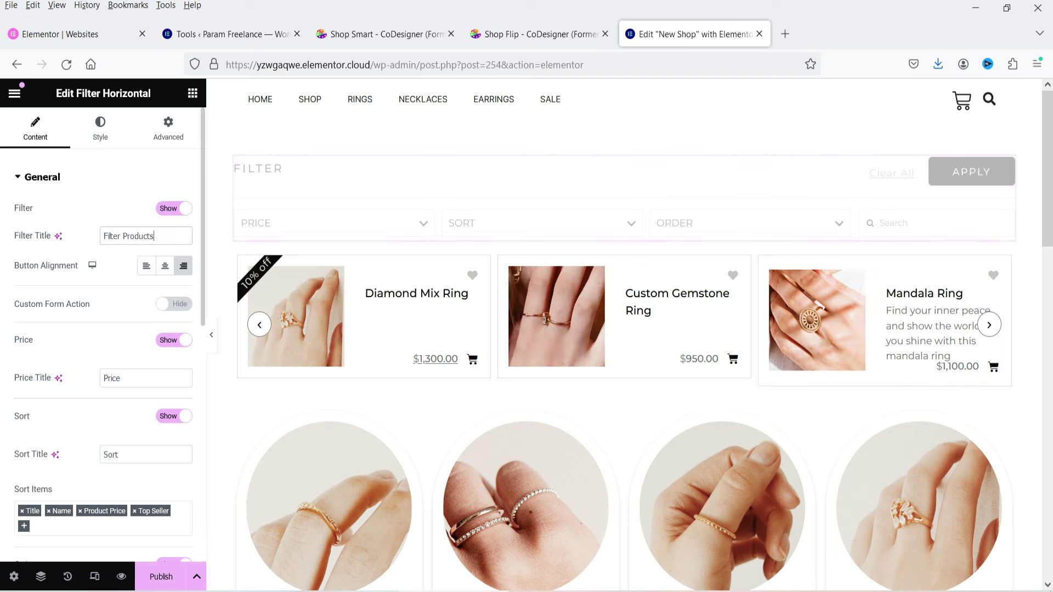
# - Try the centre and left button alignments on the product filter and return it to right alignment
pyautogui.click(165, 267)
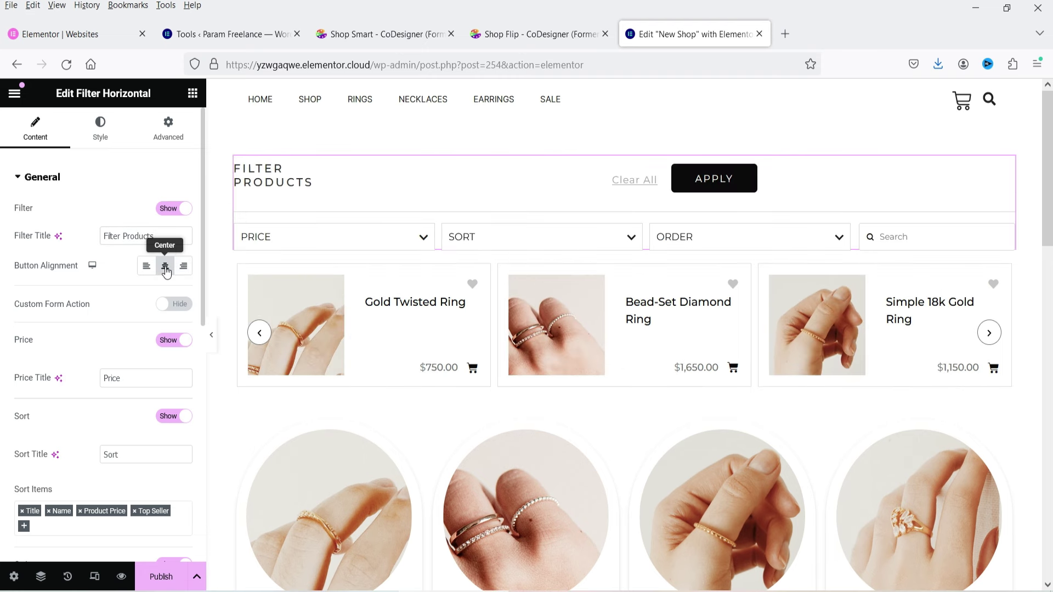
pyautogui.click(146, 267)
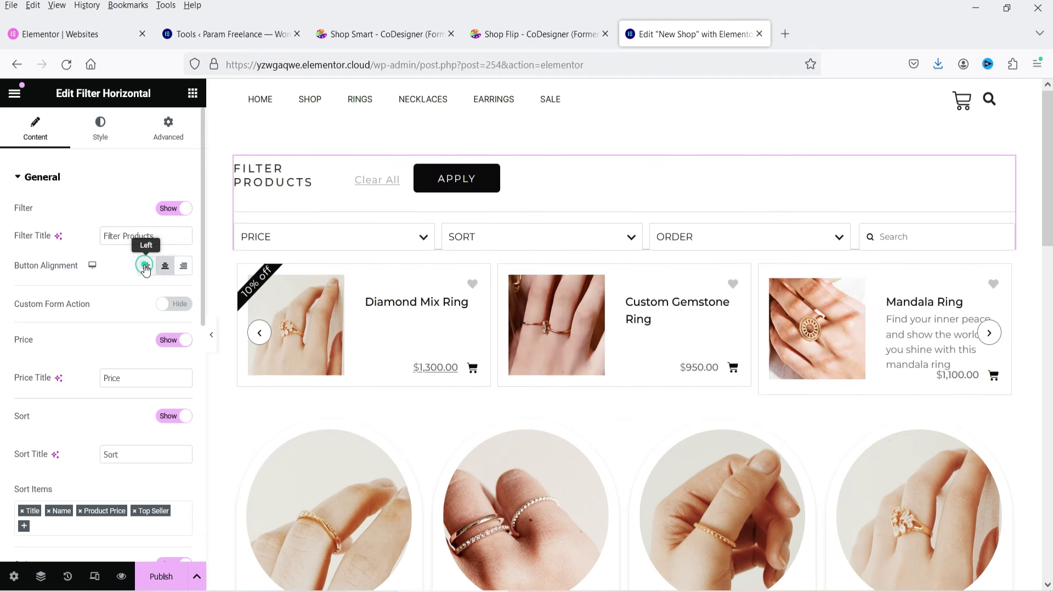
pyautogui.click(177, 267)
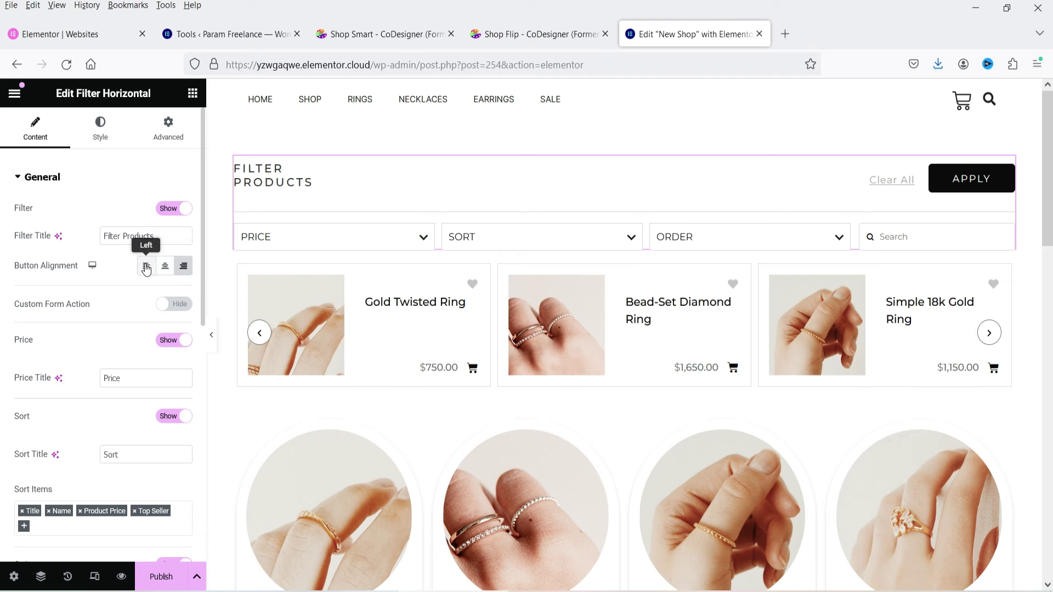
# - Add Top Rated to the filter's sort items and preview the options in its Sort dropdown
pyautogui.scroll(-2, 104, 282)
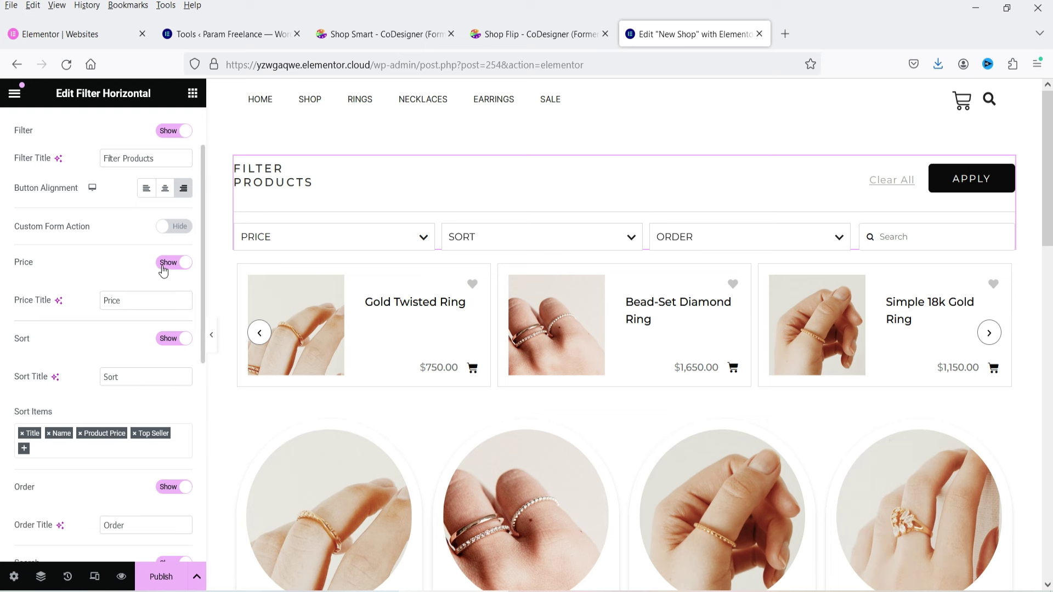
pyautogui.scroll(-2, 94, 281)
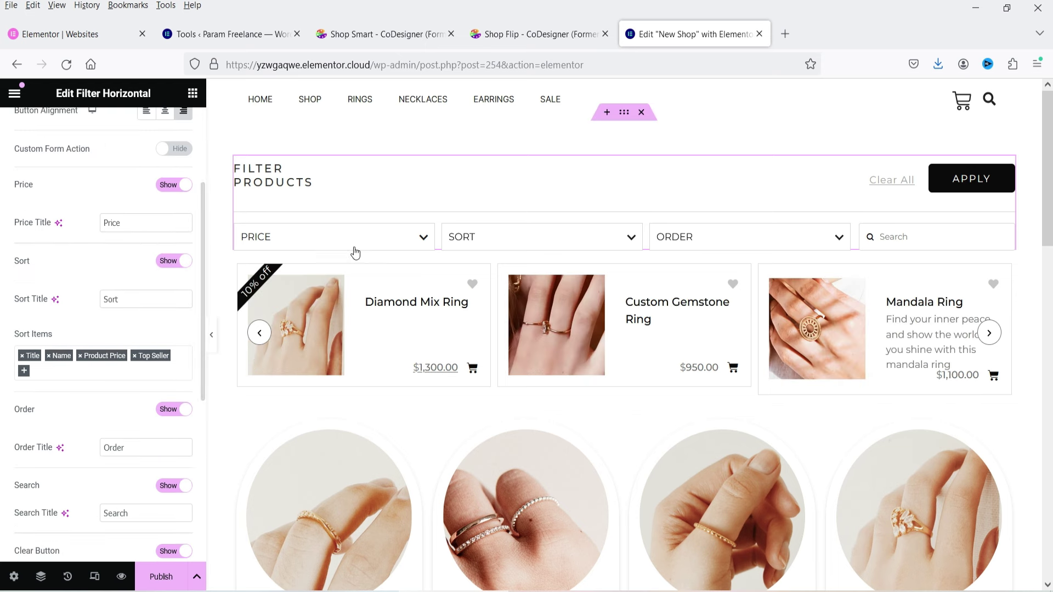
pyautogui.scroll(-2, 62, 300)
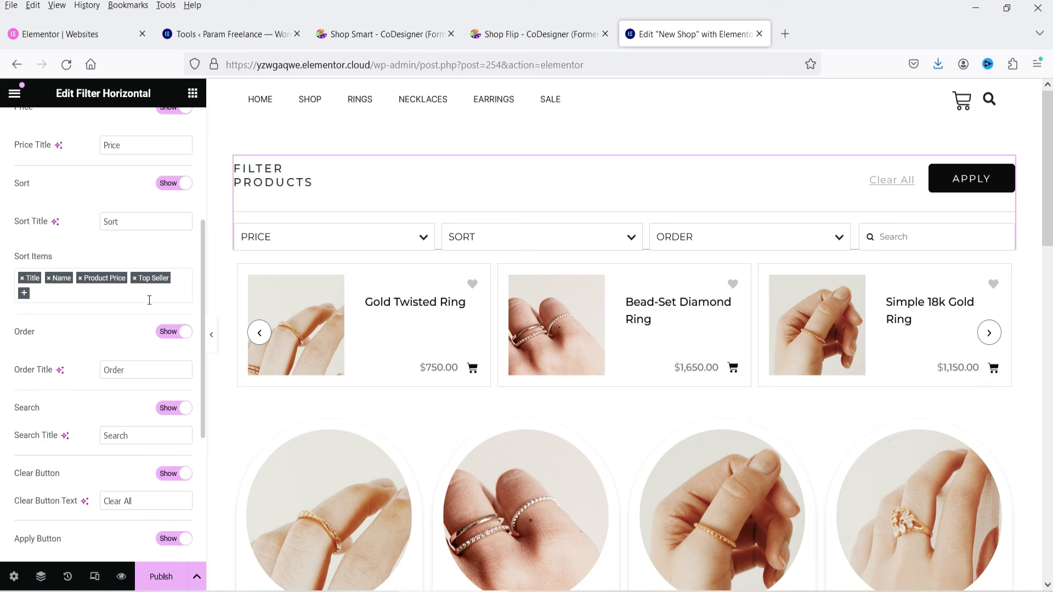
pyautogui.click(24, 293)
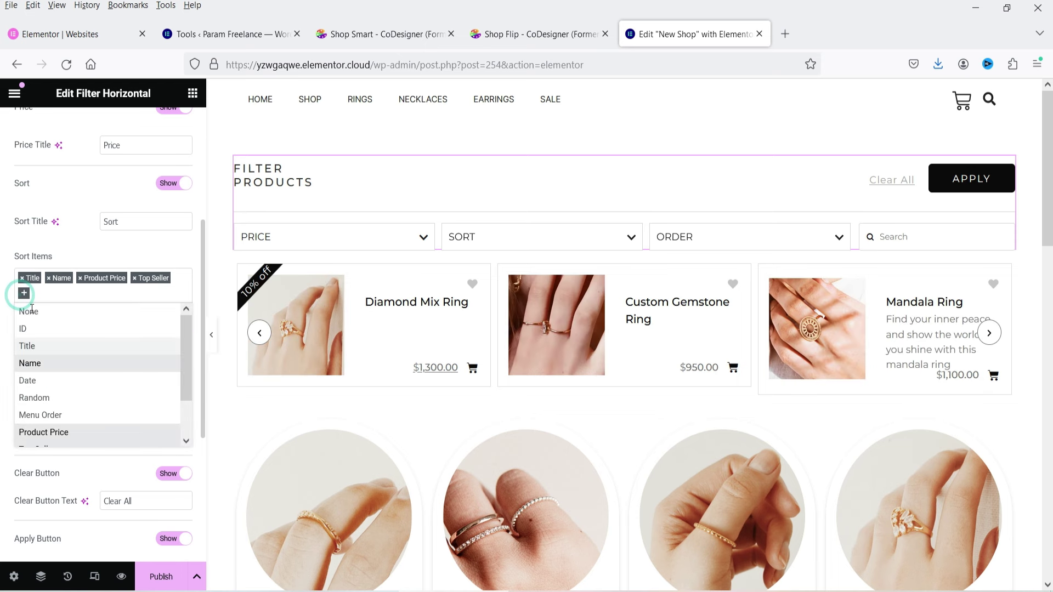
pyautogui.scroll(-2, 90, 366)
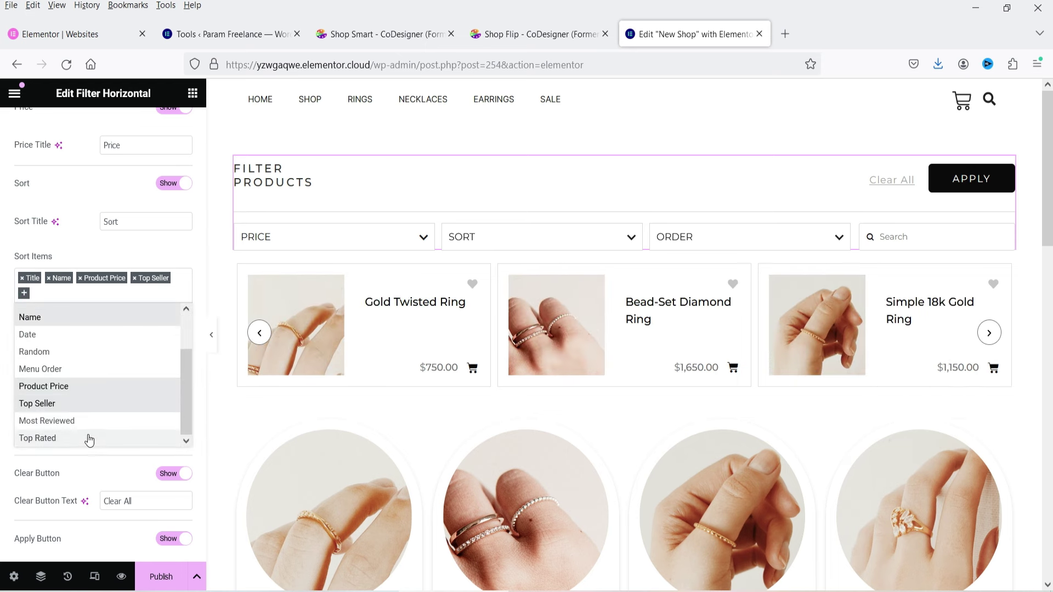
pyautogui.click(90, 439)
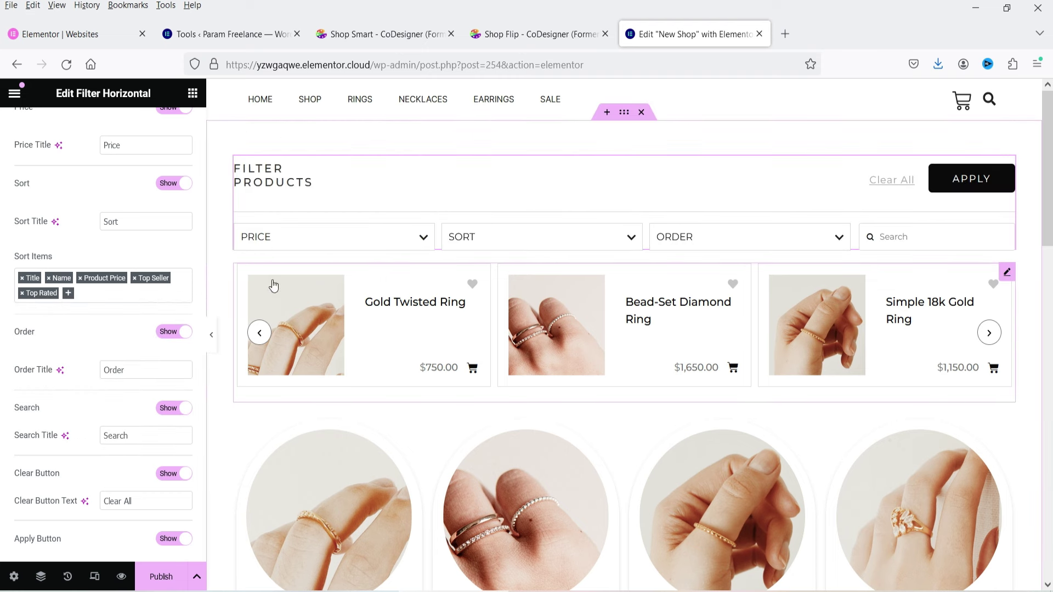
pyautogui.click(526, 248)
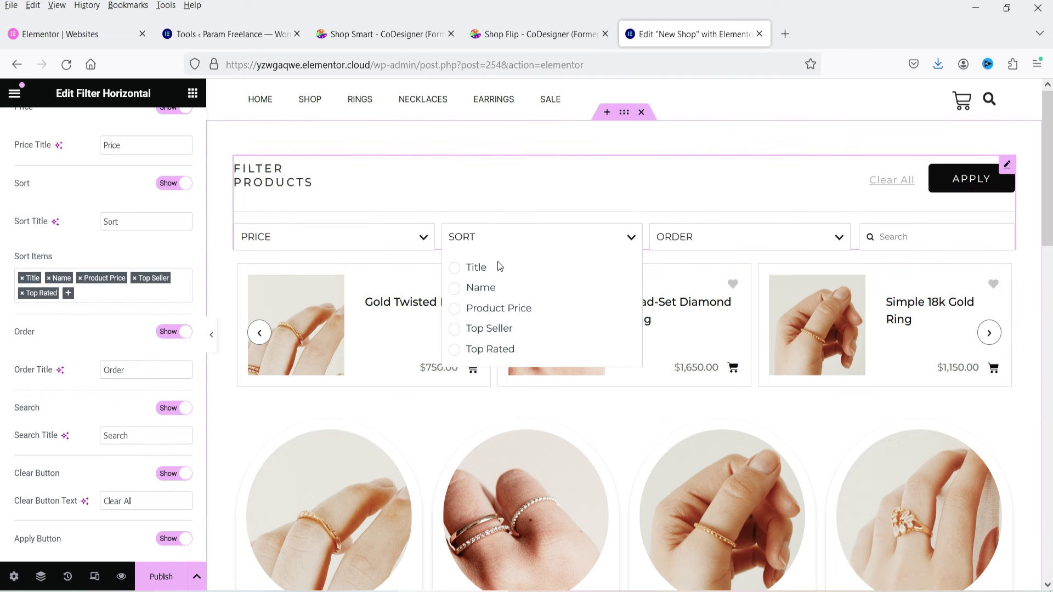
pyautogui.click(586, 241)
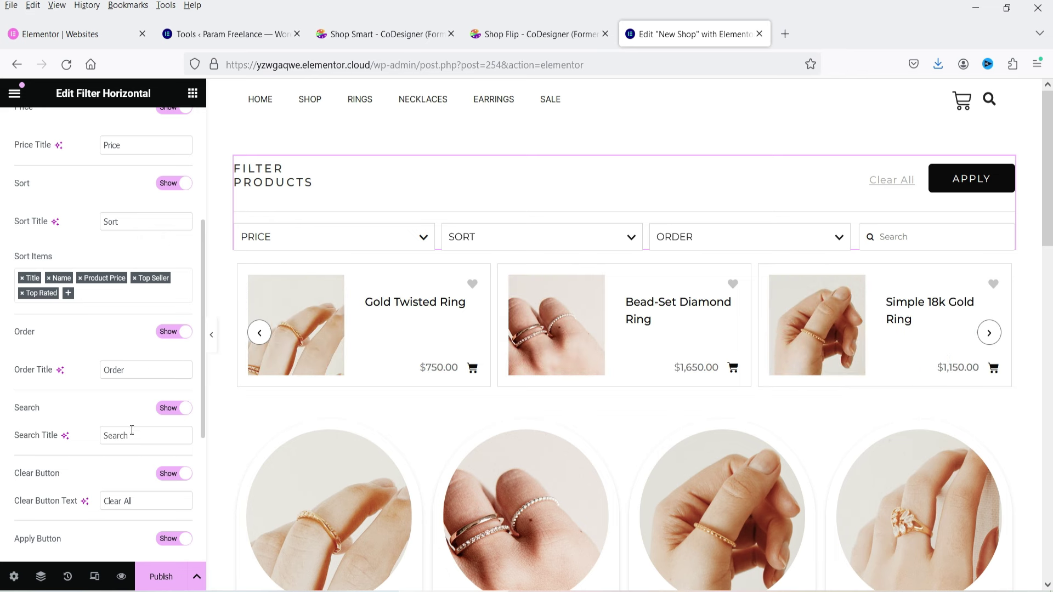
# - Review the filter's search, button and filter item settings, and look at its style options
pyautogui.scroll(-3, 132, 430)
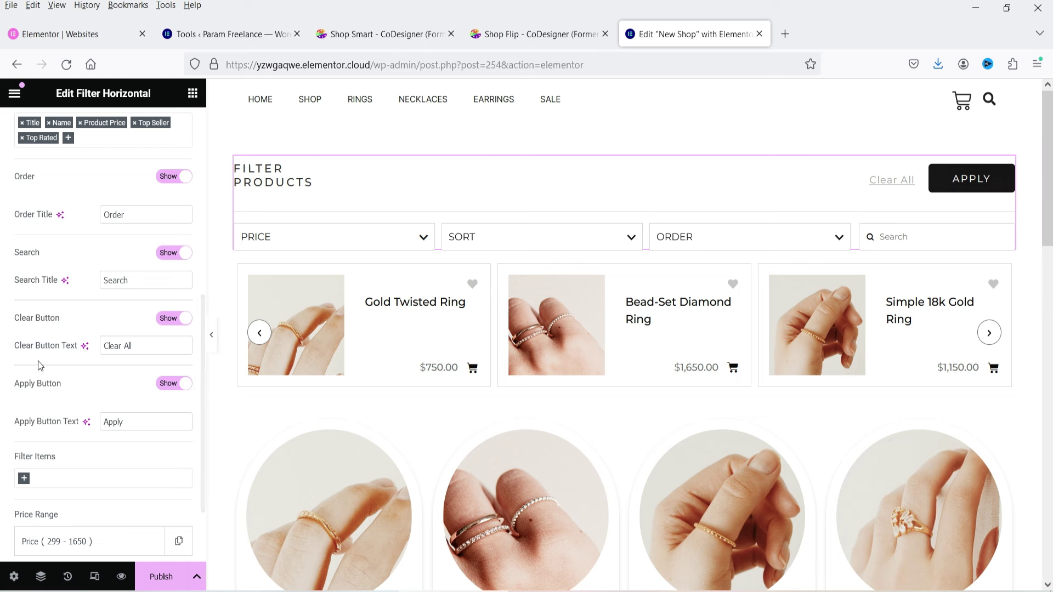
pyautogui.scroll(5, 83, 348)
pyautogui.click(101, 129)
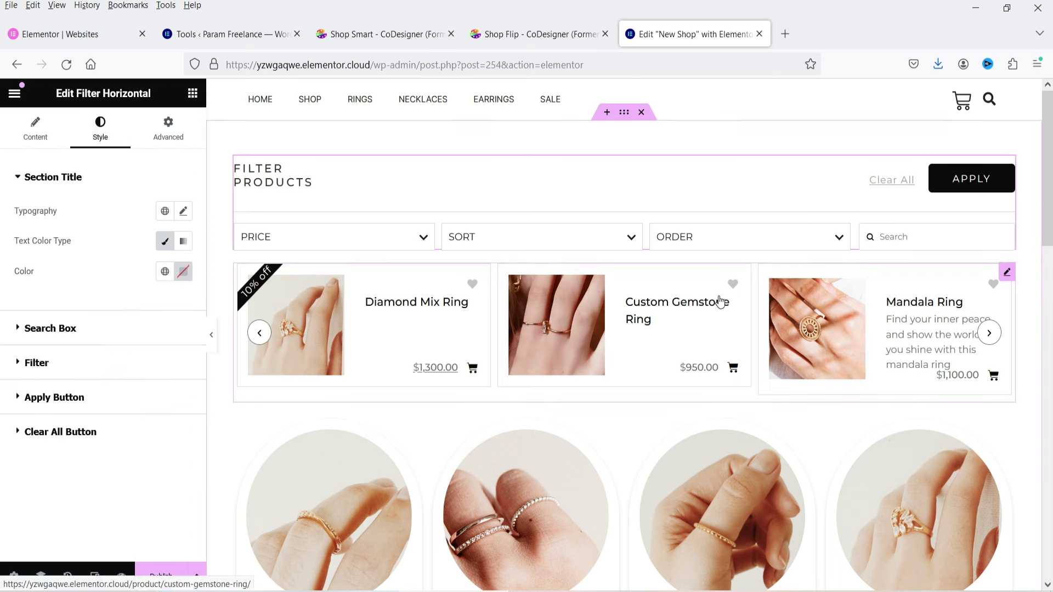
# - Add the CoDesigner Gallery LC Lightbox widget below the Shop Curvy products
pyautogui.scroll(-2, 720, 307)
pyautogui.click(193, 93)
pyautogui.scroll(-8, 60, 299)
pyautogui.scroll(-6, 161, 252)
pyautogui.scroll(-5, 161, 252)
pyautogui.scroll(-10, 208, 254)
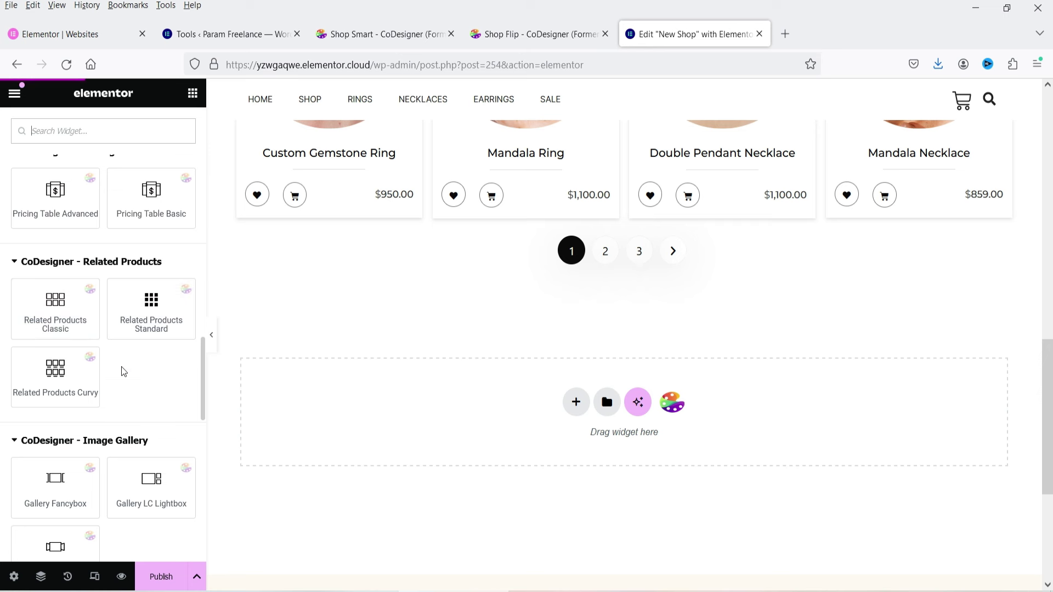
pyautogui.scroll(-4, 125, 370)
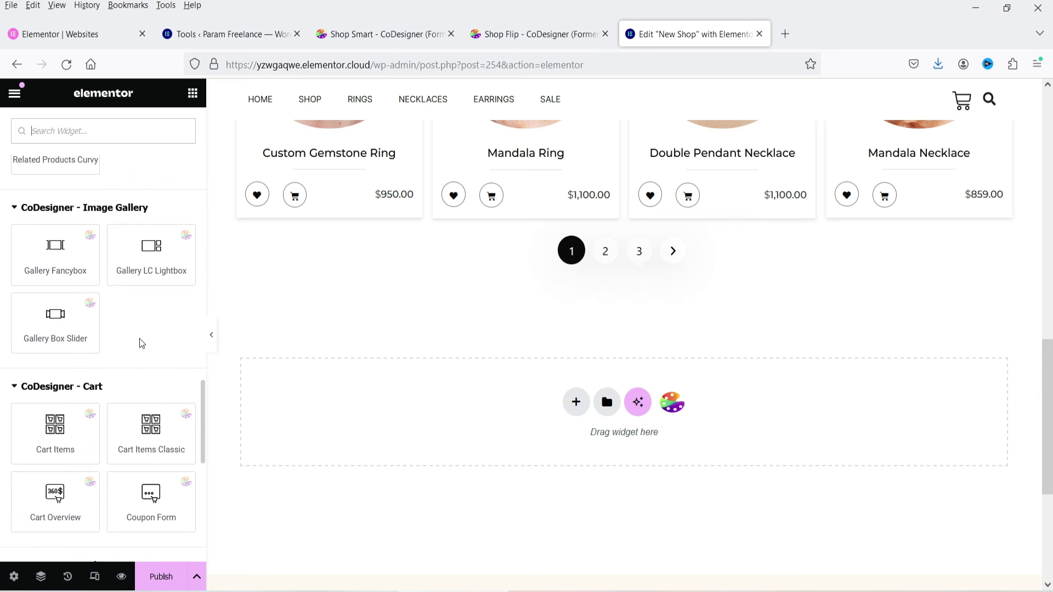
pyautogui.moveTo(137, 251); pyautogui.dragTo(760, 269)
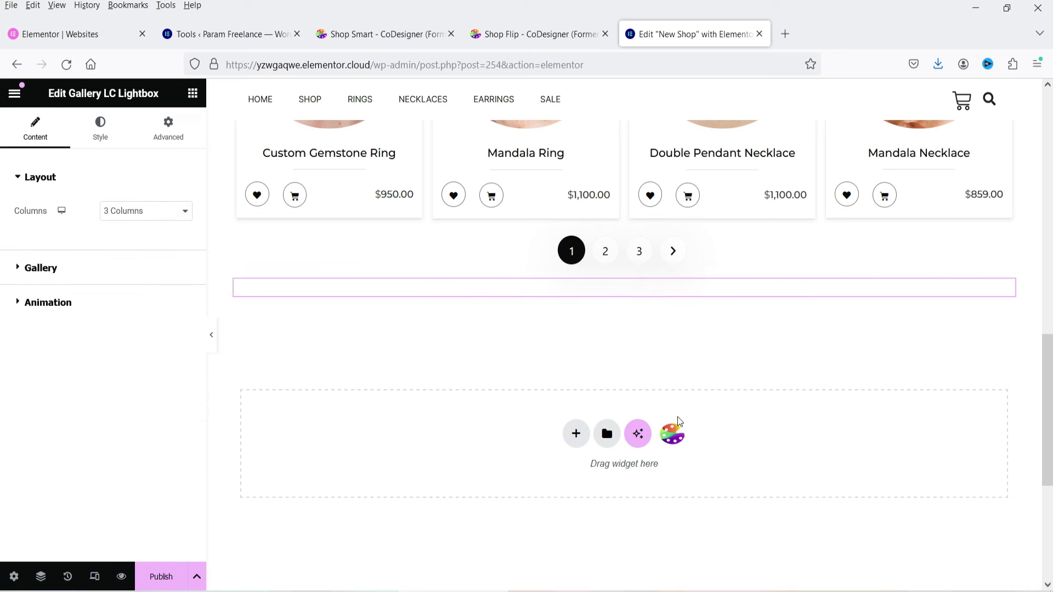
# - Fill the lightbox gallery with the twelve images in the first two rows of the media library
pyautogui.click(47, 272)
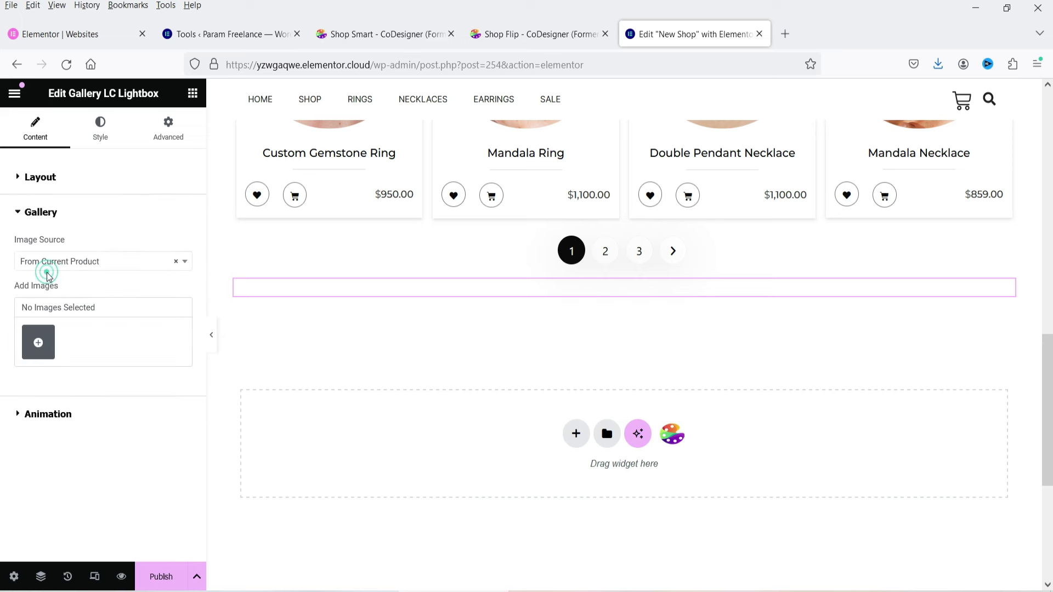
pyautogui.click(44, 333)
pyautogui.click(218, 271)
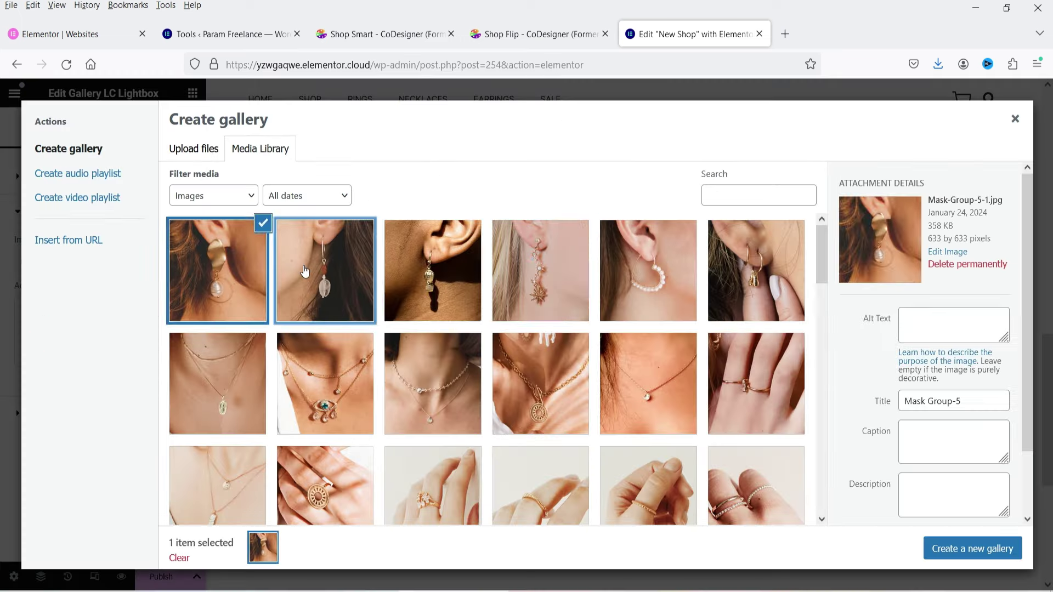
pyautogui.keyDown('shift'); pyautogui.click(649, 271); pyautogui.keyUp('shift')
pyautogui.click(756, 271)
pyautogui.click(756, 384)
pyautogui.click(648, 384)
pyautogui.click(541, 384)
pyautogui.keyDown('shift'); pyautogui.click(217, 384); pyautogui.keyUp('shift')
pyautogui.click(972, 548)
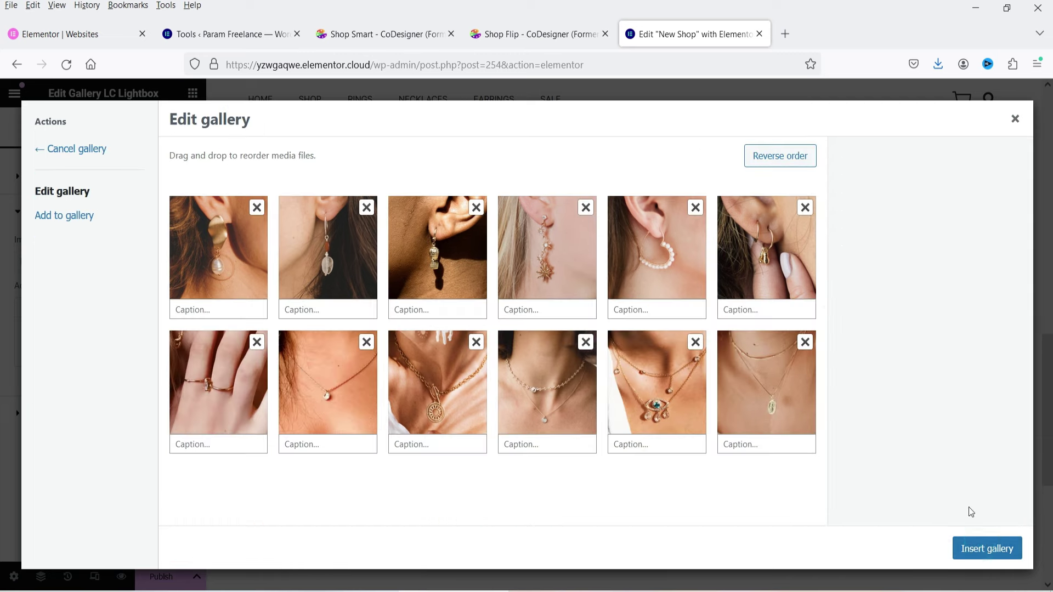
pyautogui.click(985, 548)
# - Set the lightbox gallery's layout to 4 Columns
pyautogui.scroll(-4, 970, 402)
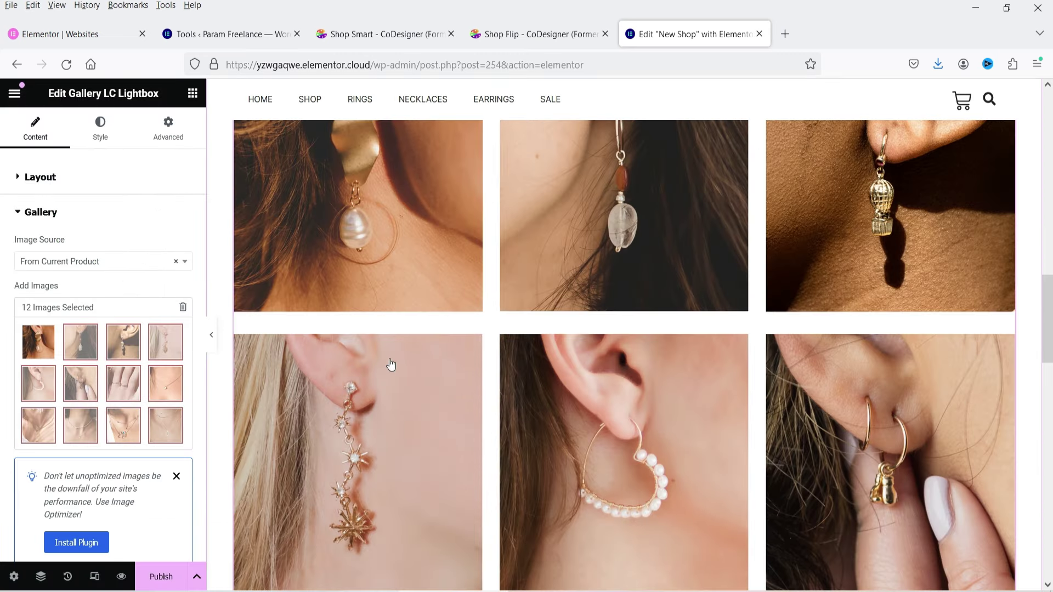
pyautogui.scroll(-3, 767, 315)
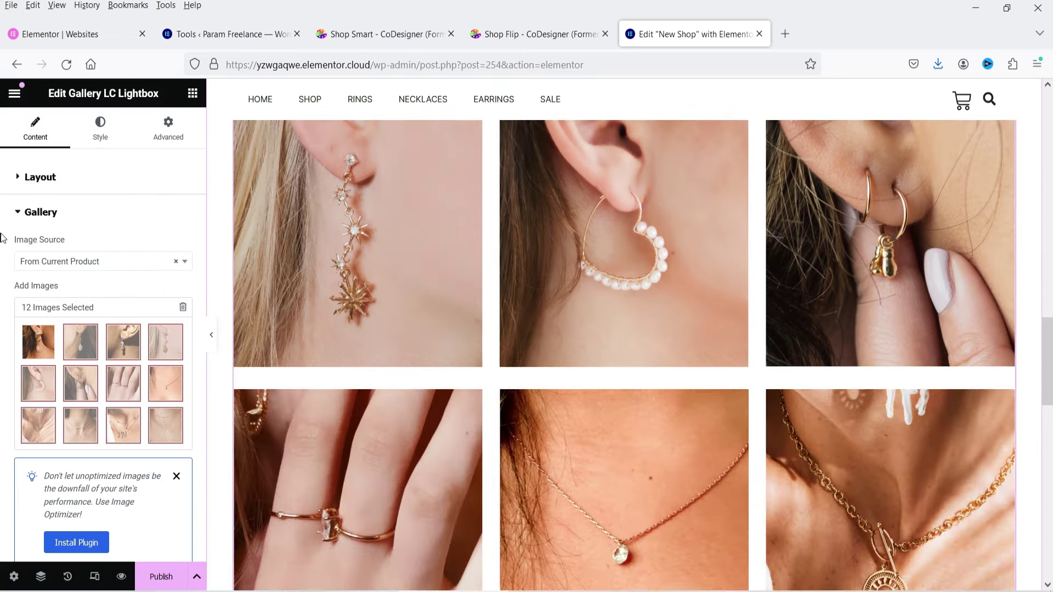
pyautogui.click(114, 213)
pyautogui.click(103, 179)
pyautogui.click(146, 211)
pyautogui.click(148, 282)
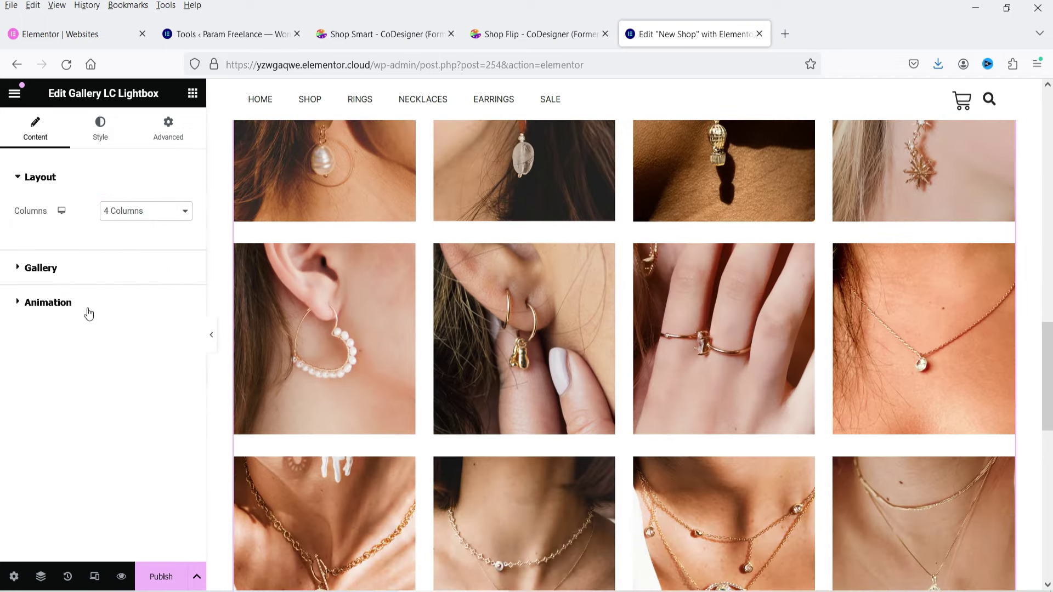
# - Preview the gallery lightbox by opening the pearl hoop earring image and browsing through other pictures
pyautogui.click(88, 307)
pyautogui.click(358, 296)
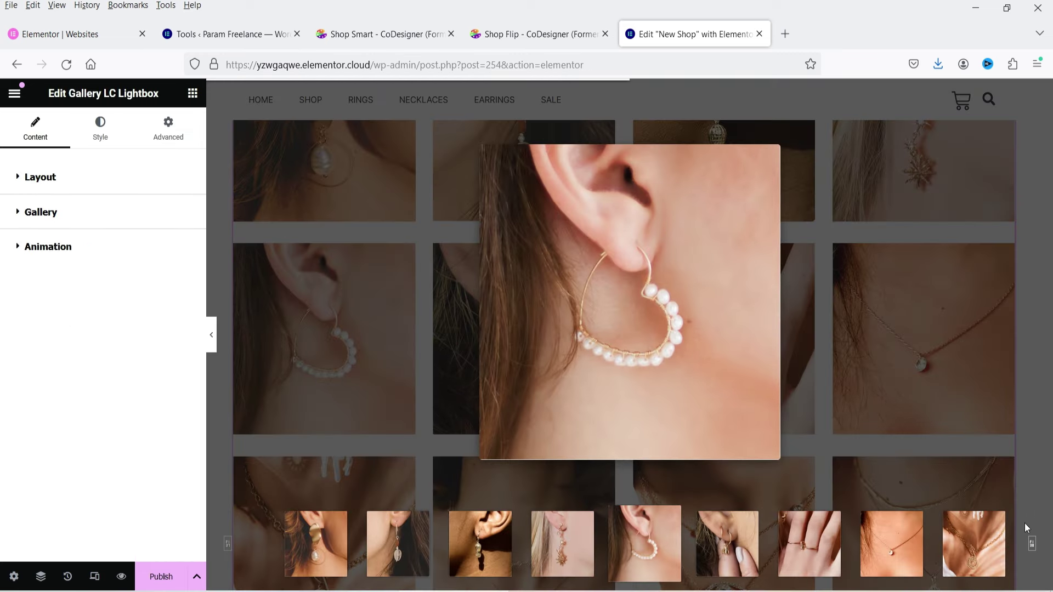
pyautogui.click(1032, 545)
pyautogui.click(789, 548)
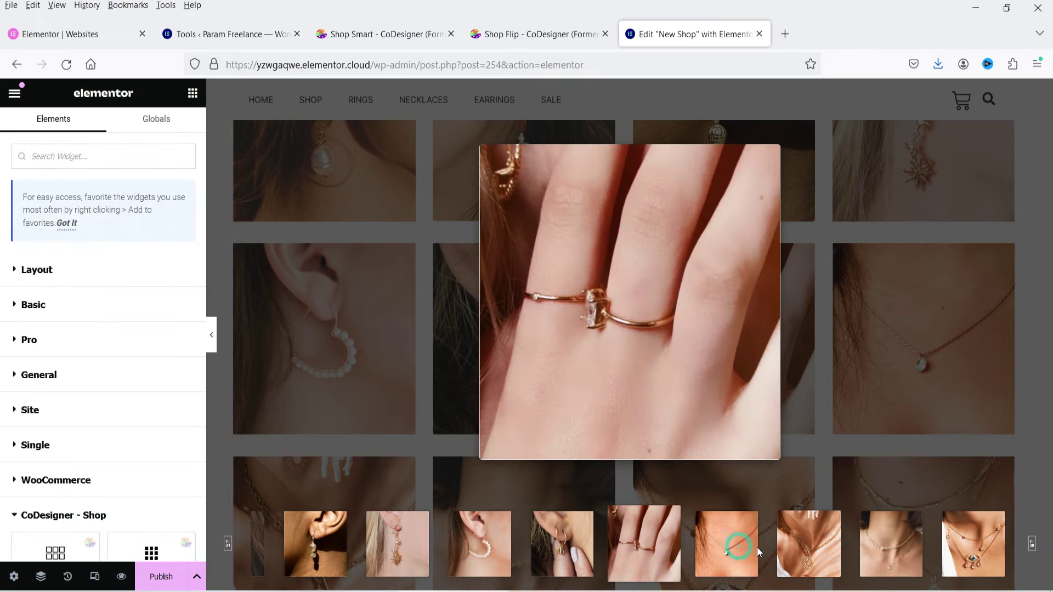
pyautogui.press('Escape')
# - Add the CoDesigner Customer Reviews Classic widget below the image gallery
pyautogui.scroll(-10, 120, 328)
pyautogui.scroll(-10, 120, 328)
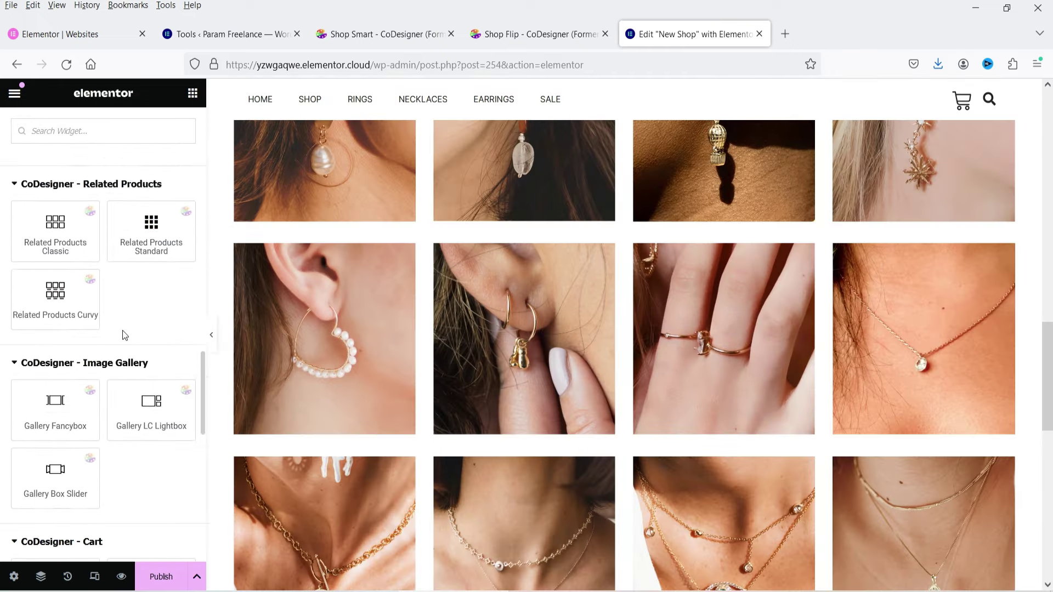
pyautogui.scroll(-8, 318, 315)
pyautogui.scroll(-3, 152, 301)
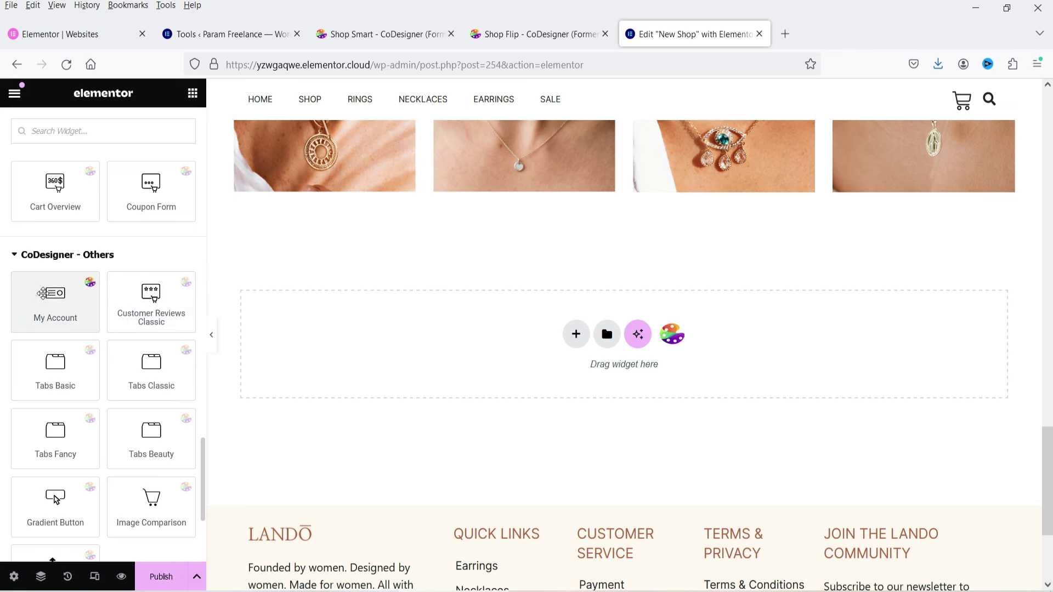
pyautogui.moveTo(149, 305); pyautogui.dragTo(779, 195)
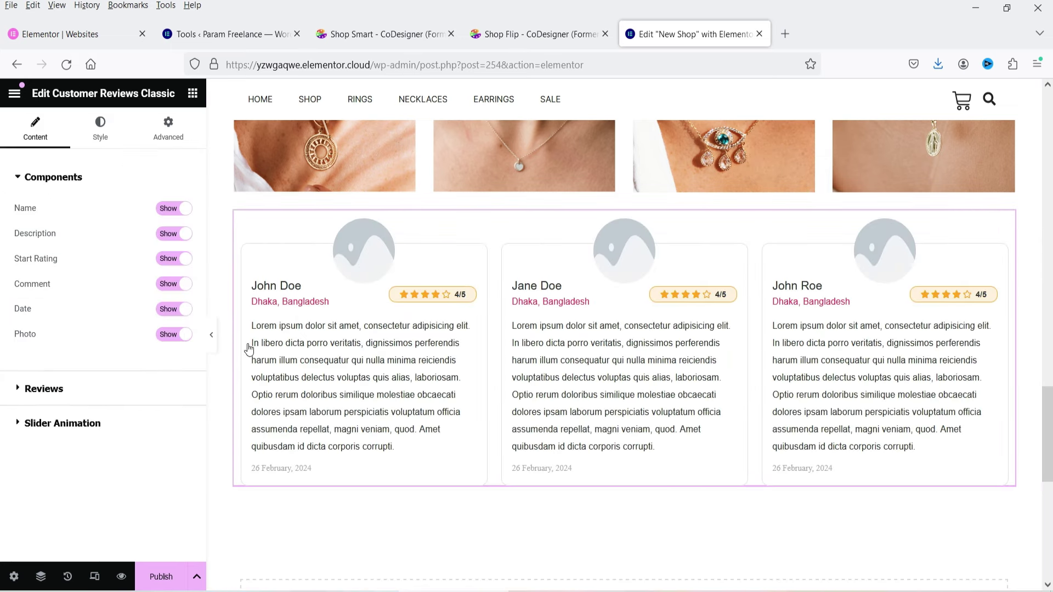
# - Set the first customer review's photo to the layered necklace image in the second row, third column of the media library
pyautogui.click(48, 389)
pyautogui.click(53, 271)
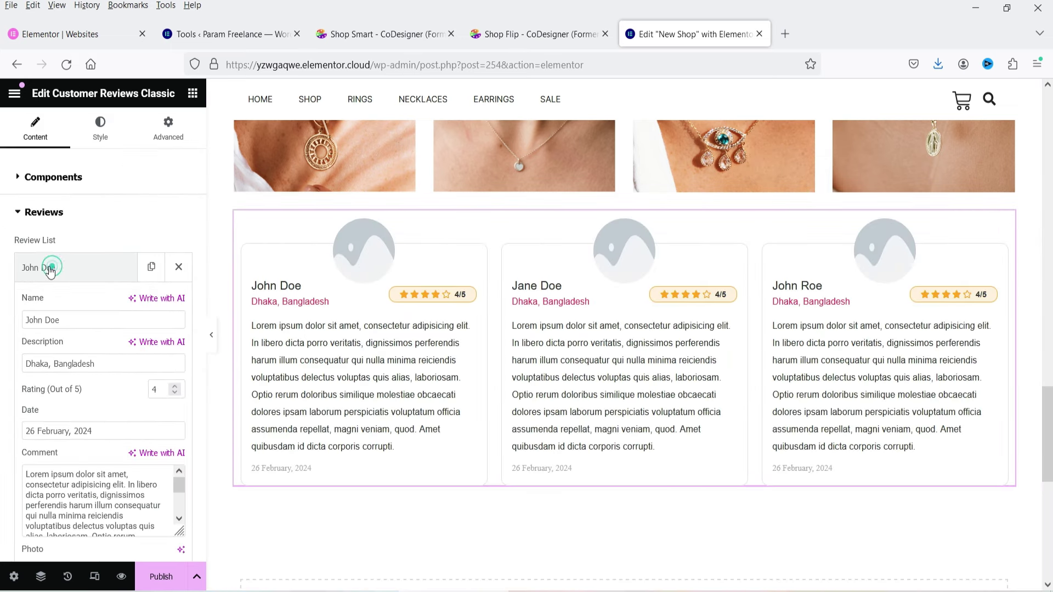
pyautogui.scroll(-2, 66, 258)
pyautogui.click(83, 240)
pyautogui.tripleClick(114, 284)
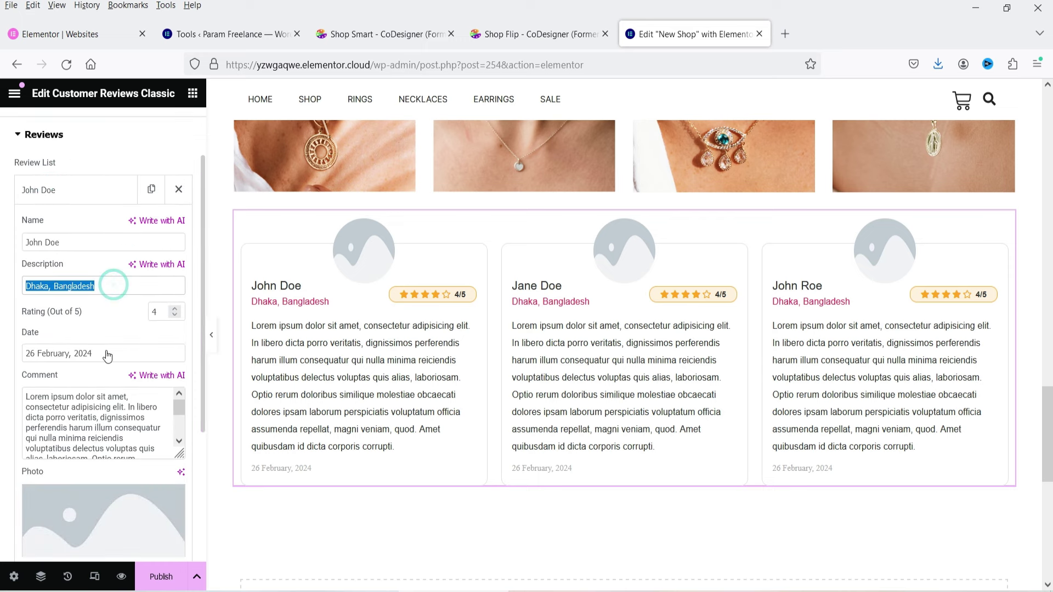
pyautogui.scroll(-4, 99, 328)
pyautogui.tripleClick(86, 196)
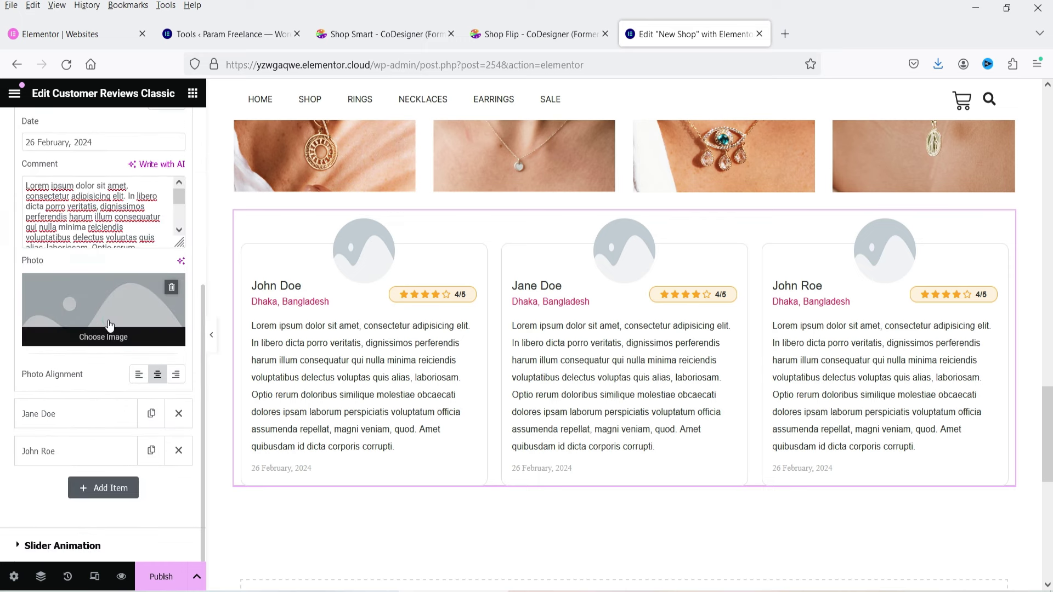
pyautogui.click(108, 323)
pyautogui.click(443, 371)
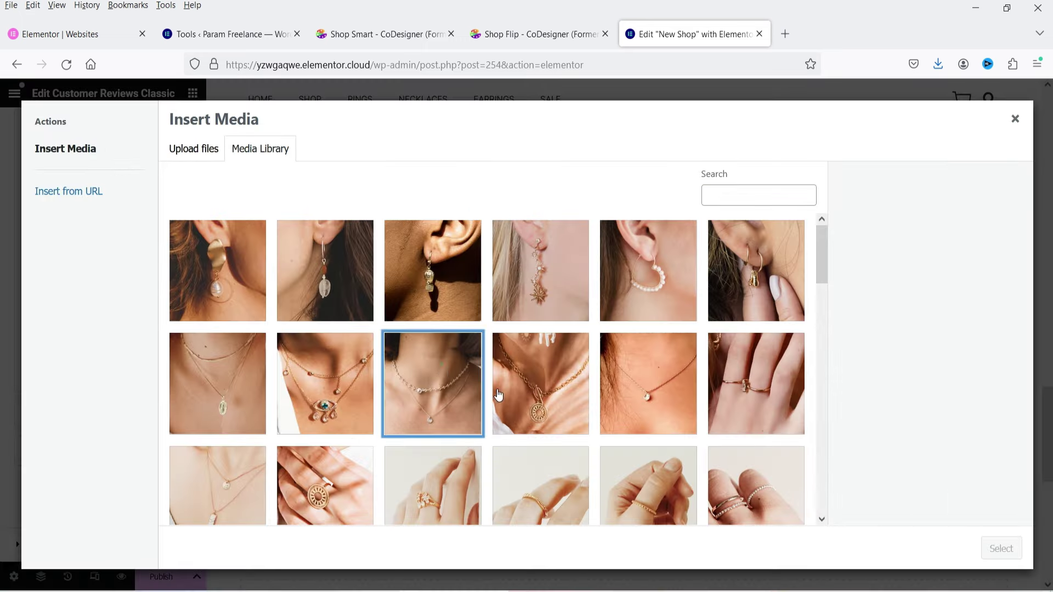
pyautogui.click(1012, 550)
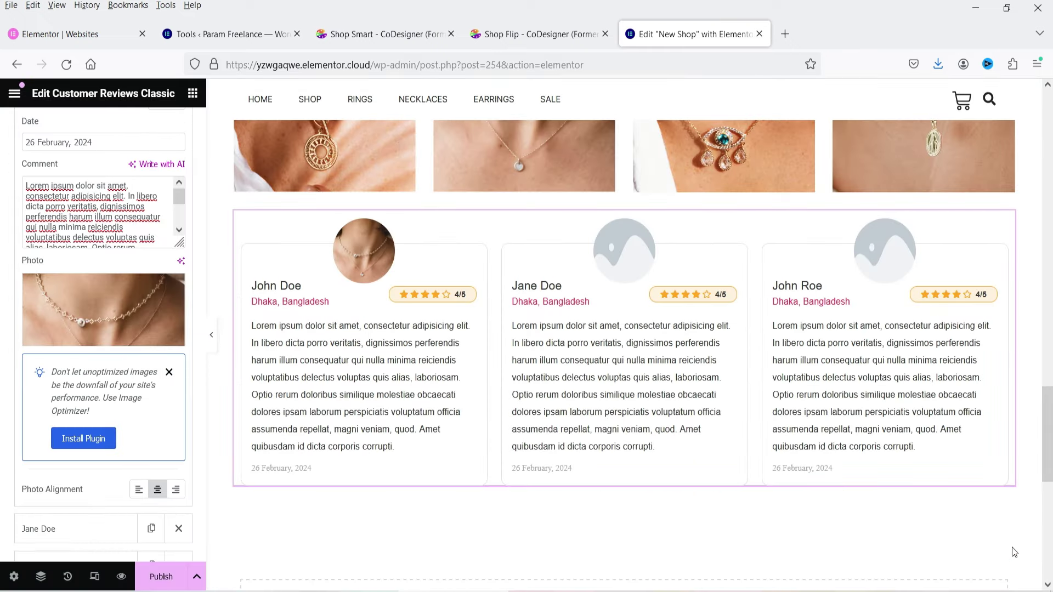
pyautogui.click(362, 328)
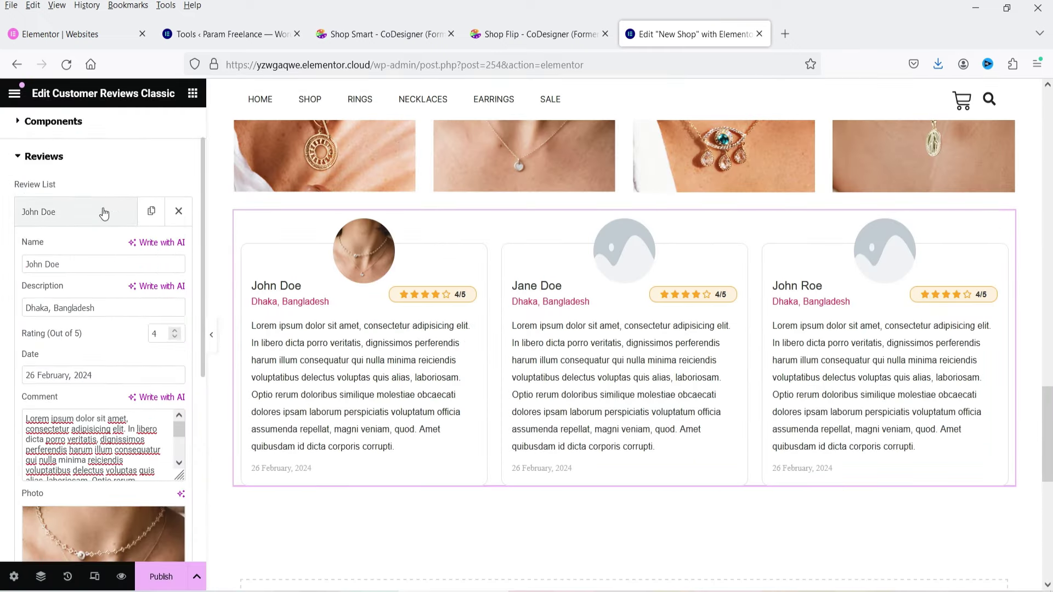
# - Duplicate the third customer review three times and open the widget's slider animation settings
pyautogui.click(99, 208)
pyautogui.click(59, 390)
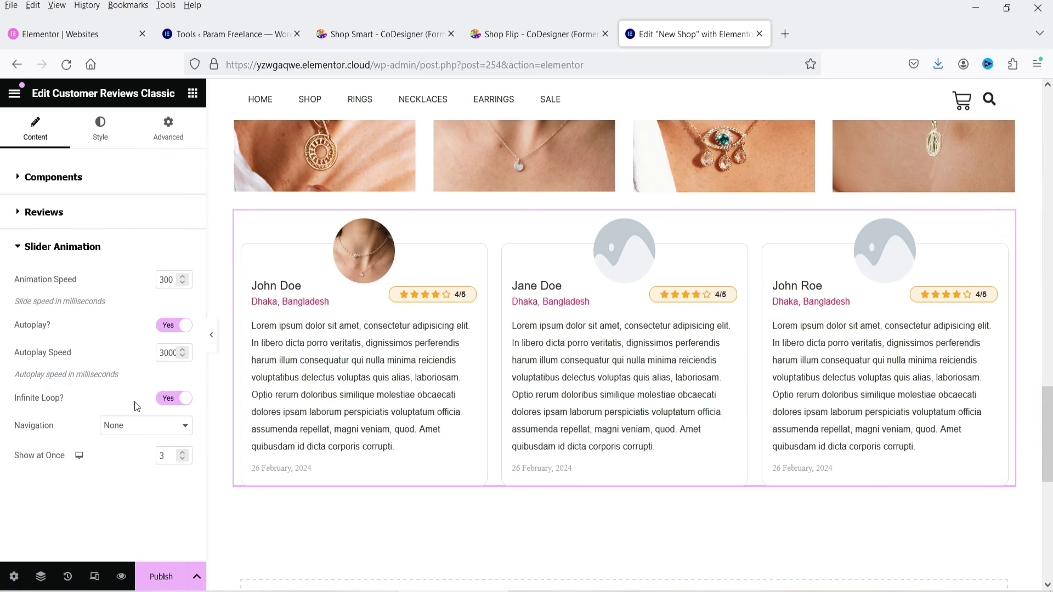
pyautogui.click(50, 211)
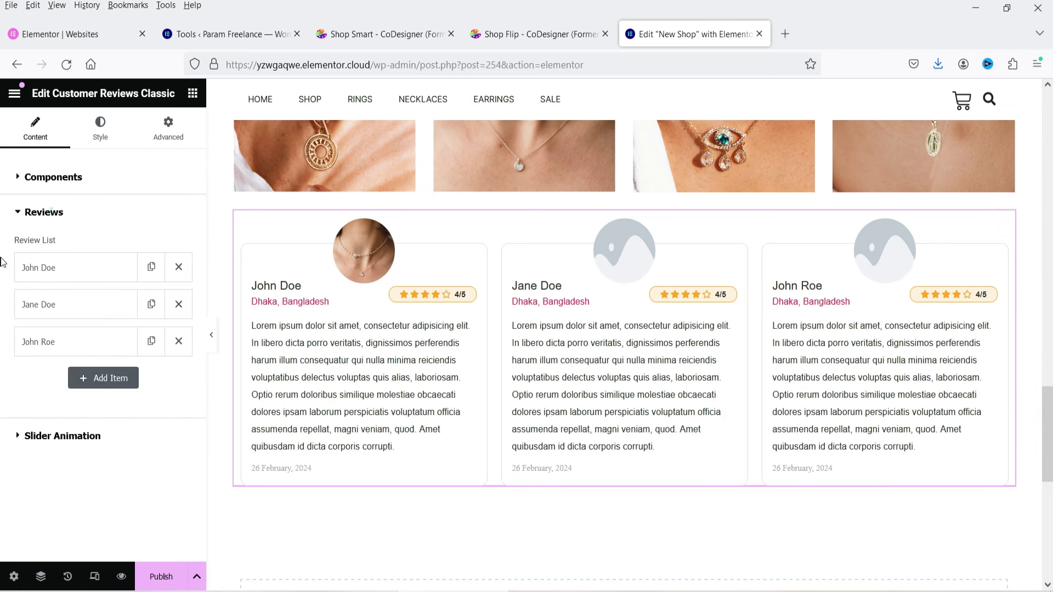
pyautogui.click(151, 341)
pyautogui.click(150, 341)
pyautogui.click(151, 341)
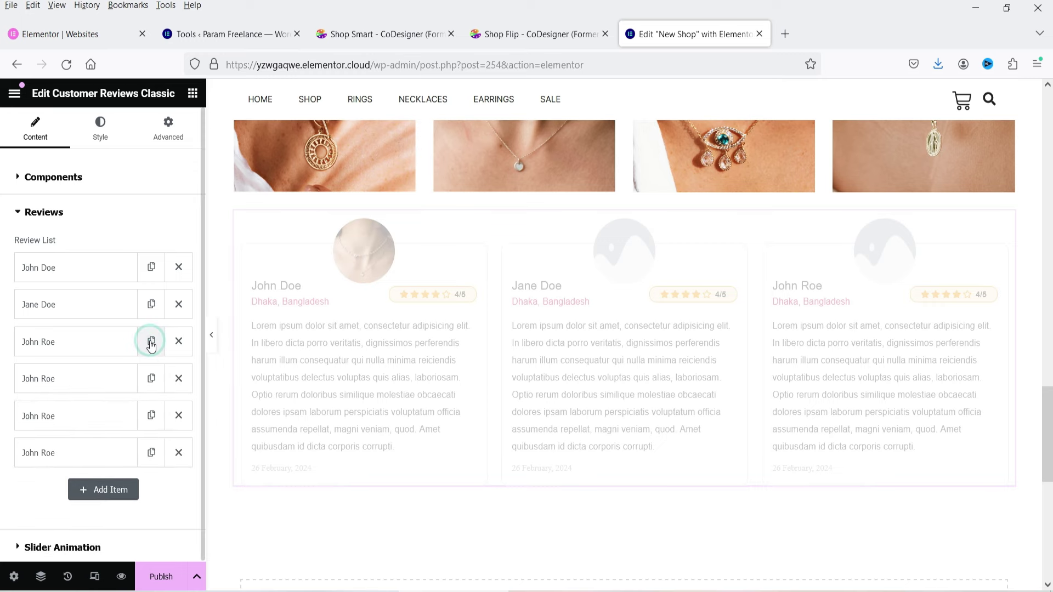
pyautogui.click(72, 213)
pyautogui.click(71, 191)
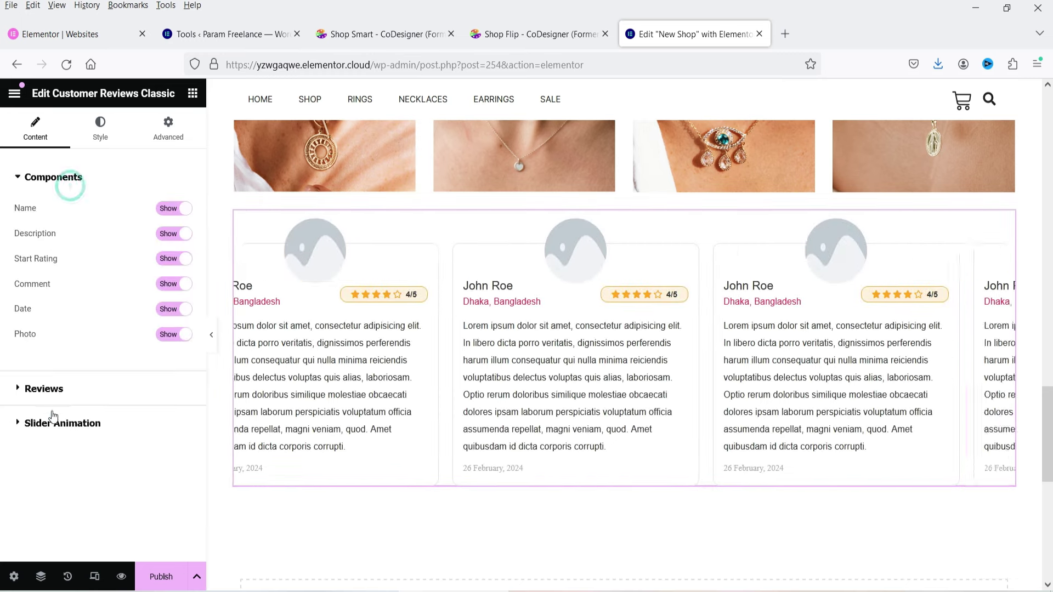
pyautogui.click(85, 424)
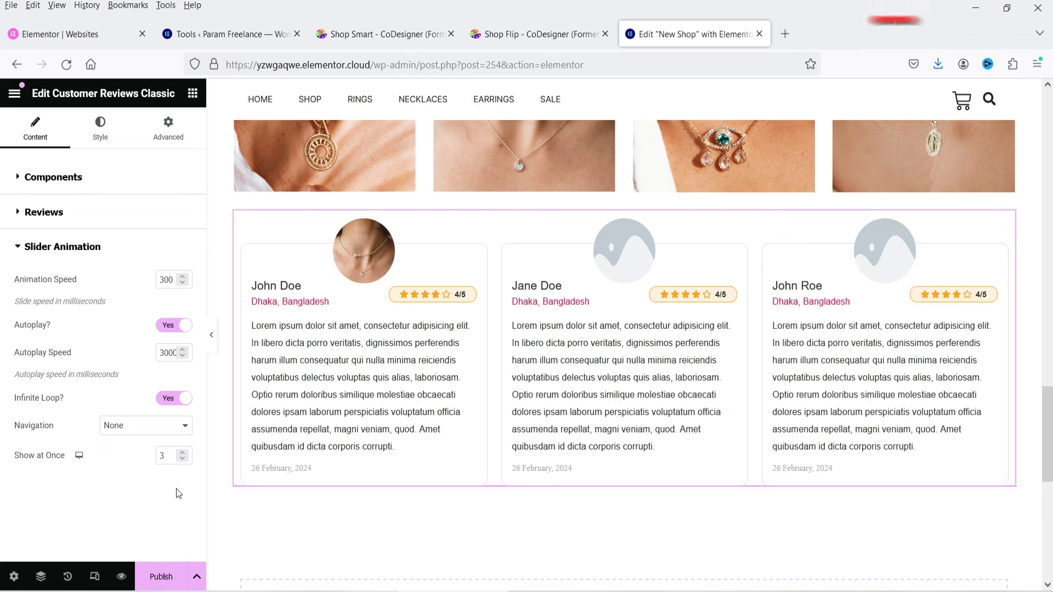
# - Add the CoDesigner Tabs Fancy widget below the customer reviews
pyautogui.click(193, 93)
pyautogui.scroll(-15, 89, 368)
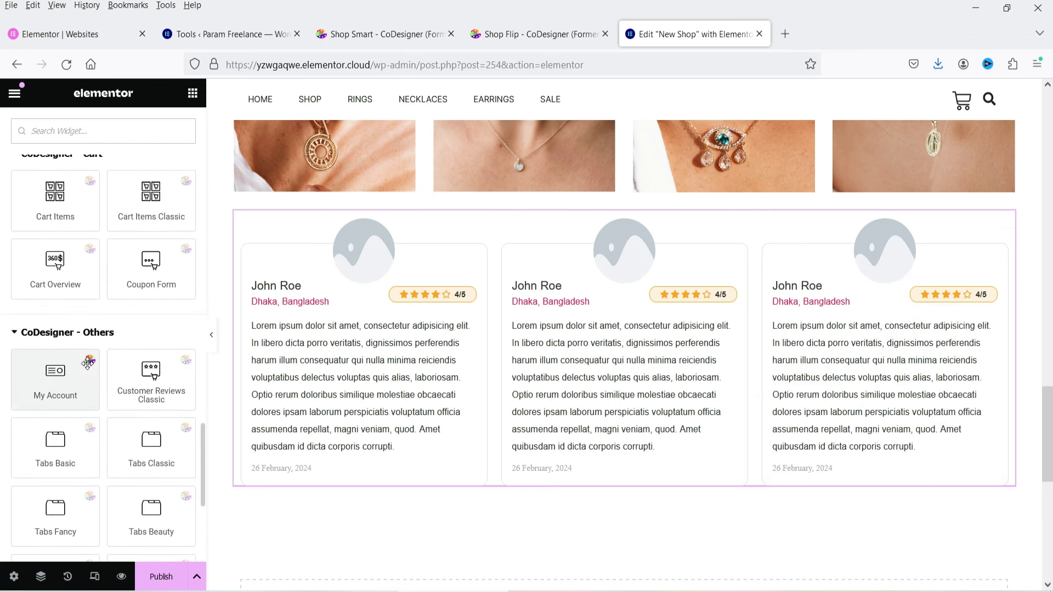
pyautogui.scroll(-4, 88, 363)
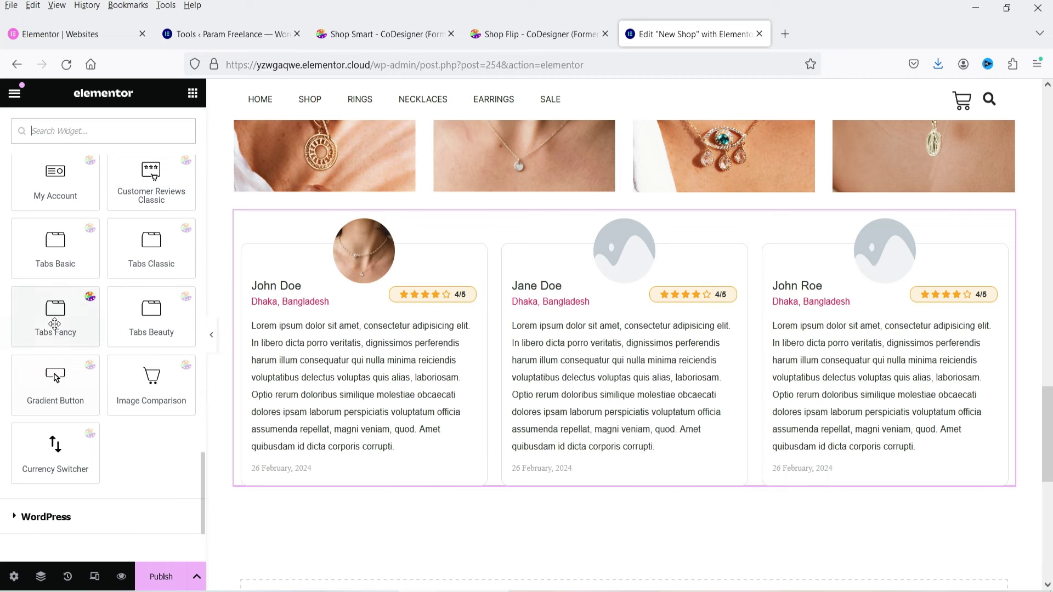
pyautogui.moveTo(87, 341); pyautogui.dragTo(489, 501)
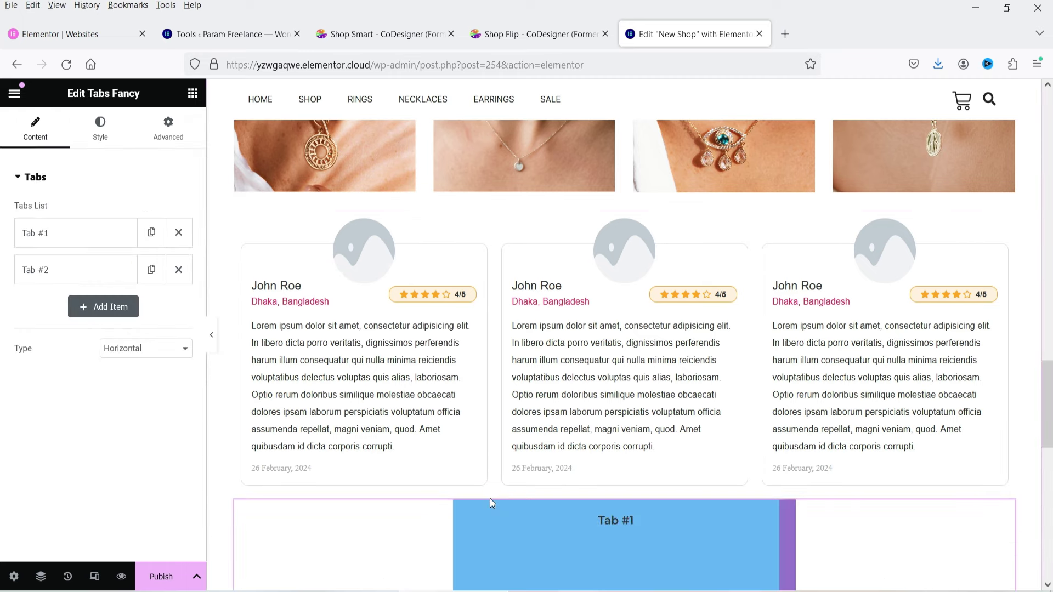
# - Duplicate Tab #2 of the Tabs Fancy widget twice to make four tabs
pyautogui.scroll(-3, 792, 441)
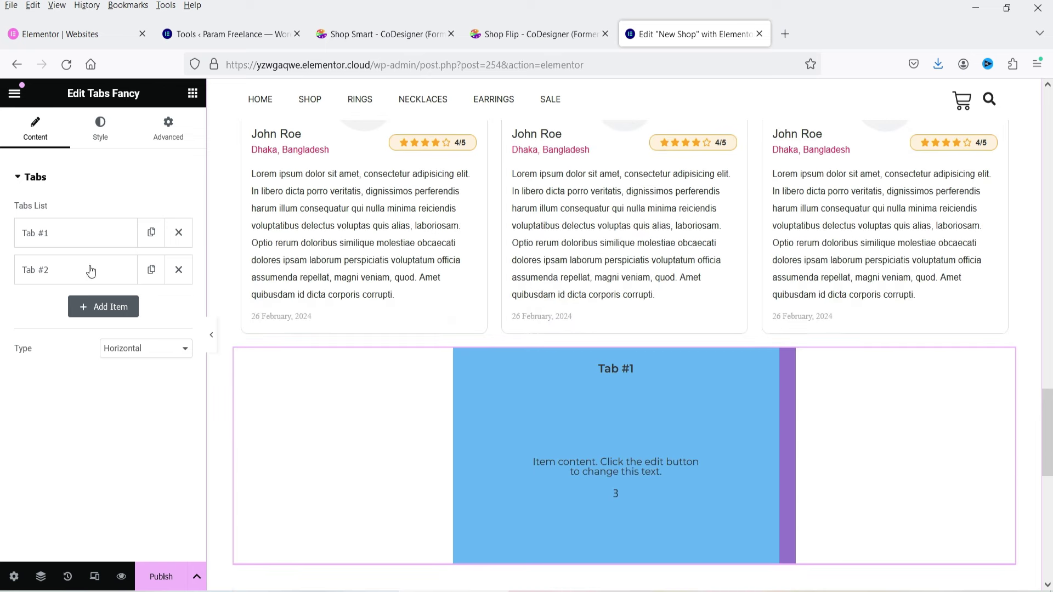
pyautogui.click(153, 272)
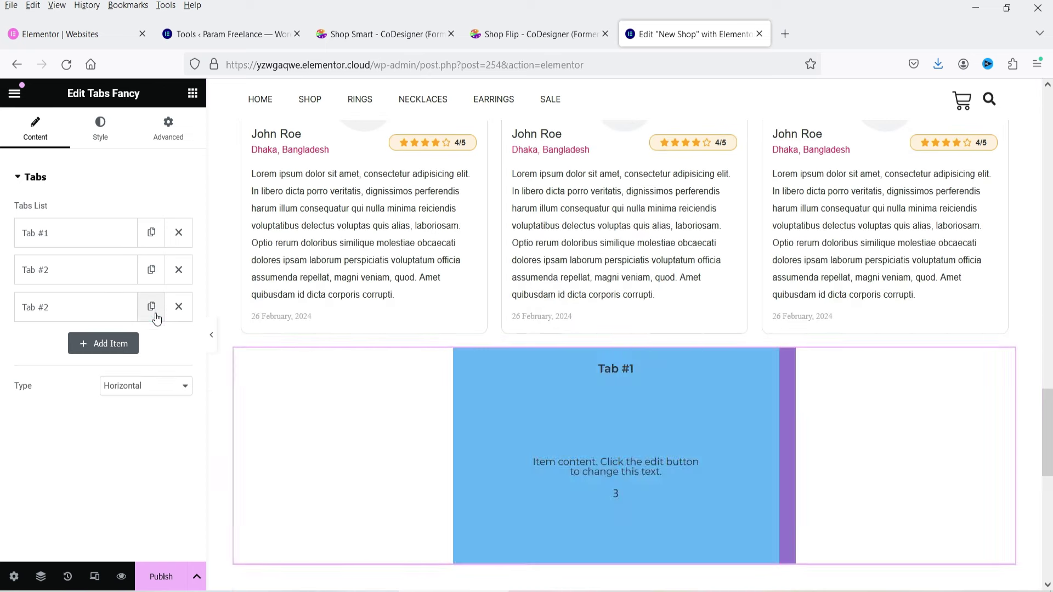
pyautogui.click(153, 309)
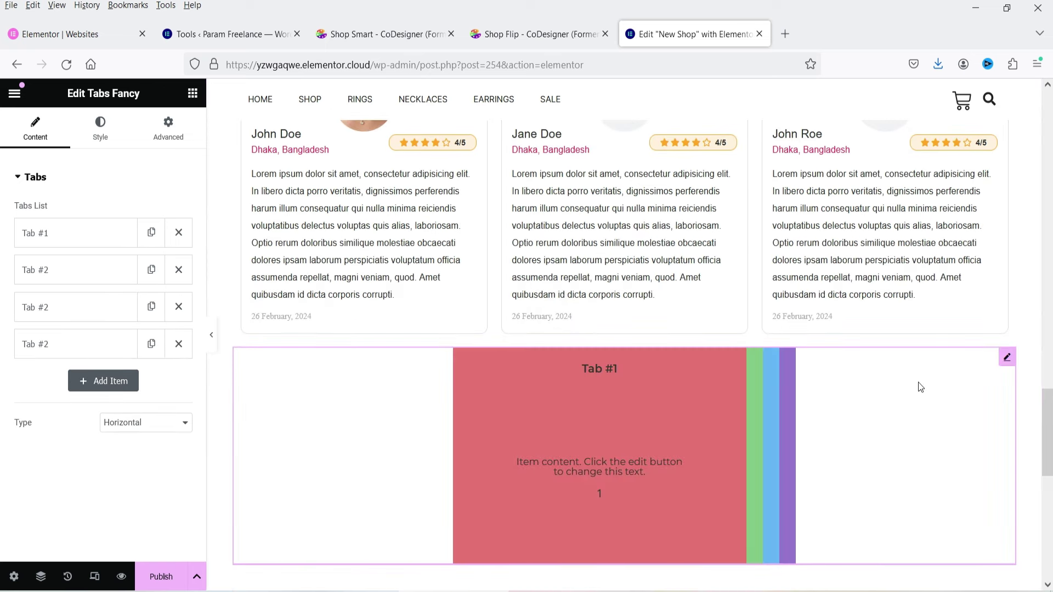
# - Preview the fancy tabs by opening the green, blue and purple tabs and returning to the red one
pyautogui.scroll(-3, 743, 369)
pyautogui.click(752, 315)
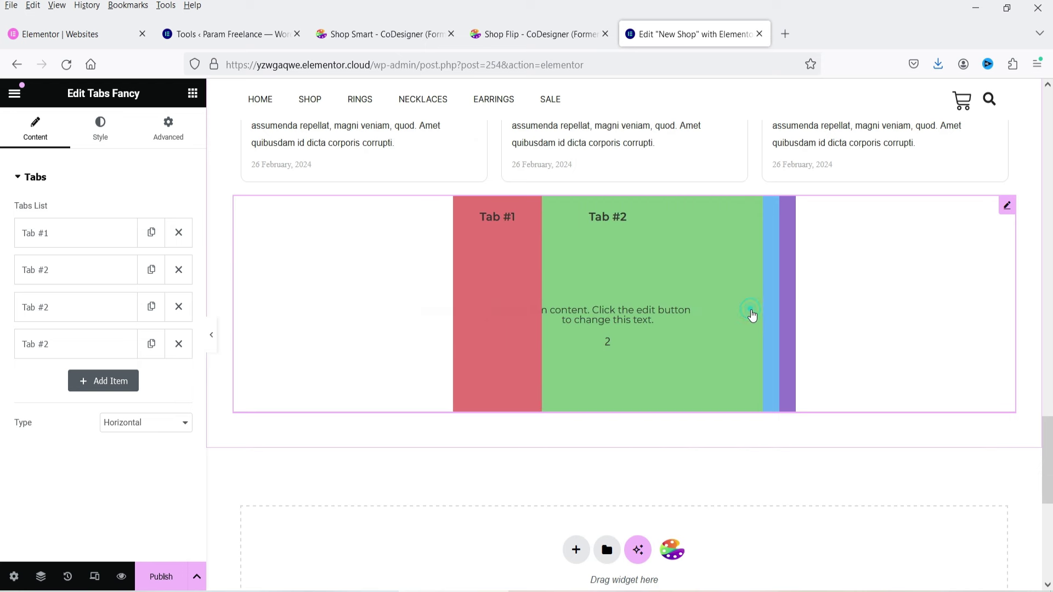
pyautogui.click(770, 320)
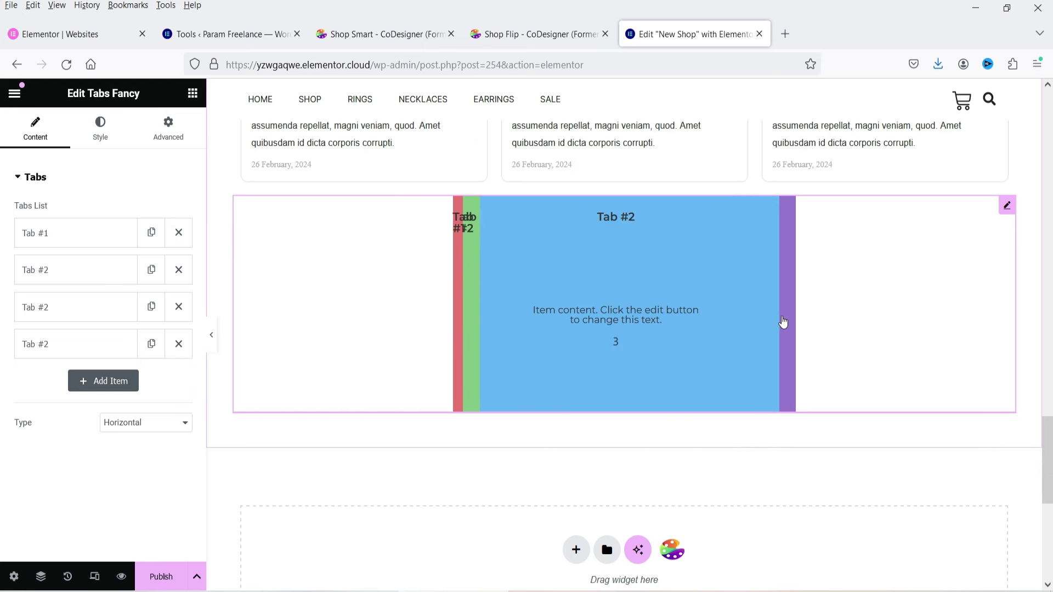
pyautogui.click(787, 325)
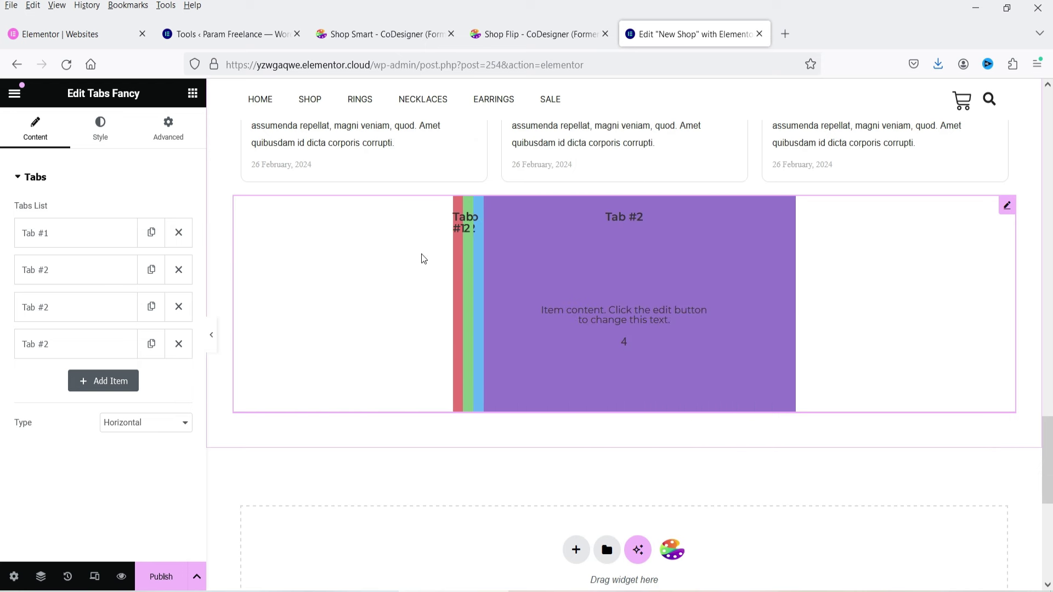
pyautogui.click(459, 291)
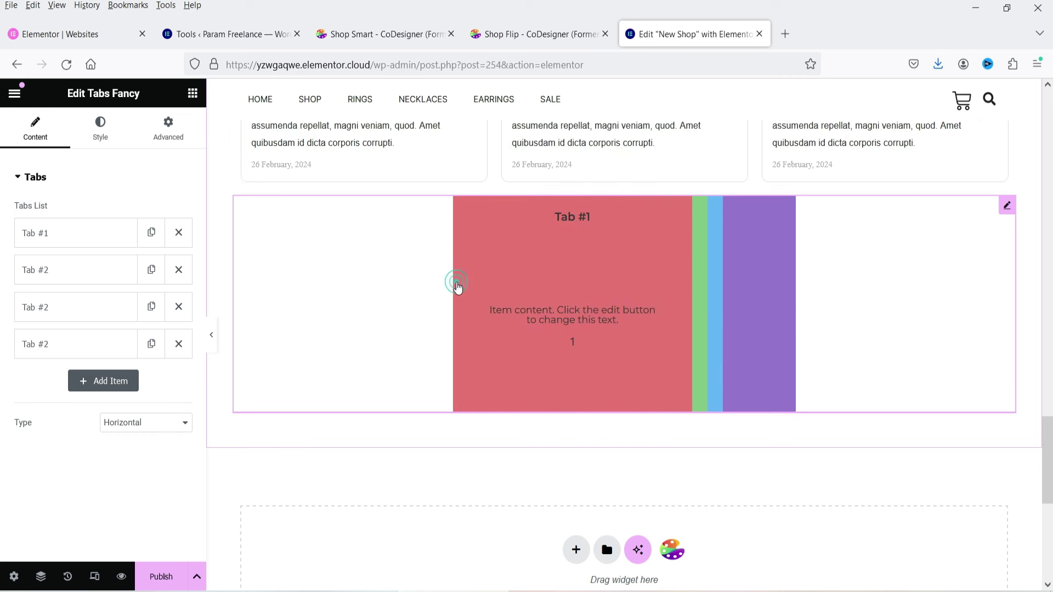
# - Change the title of the first fancy tab to Google
pyautogui.click(37, 236)
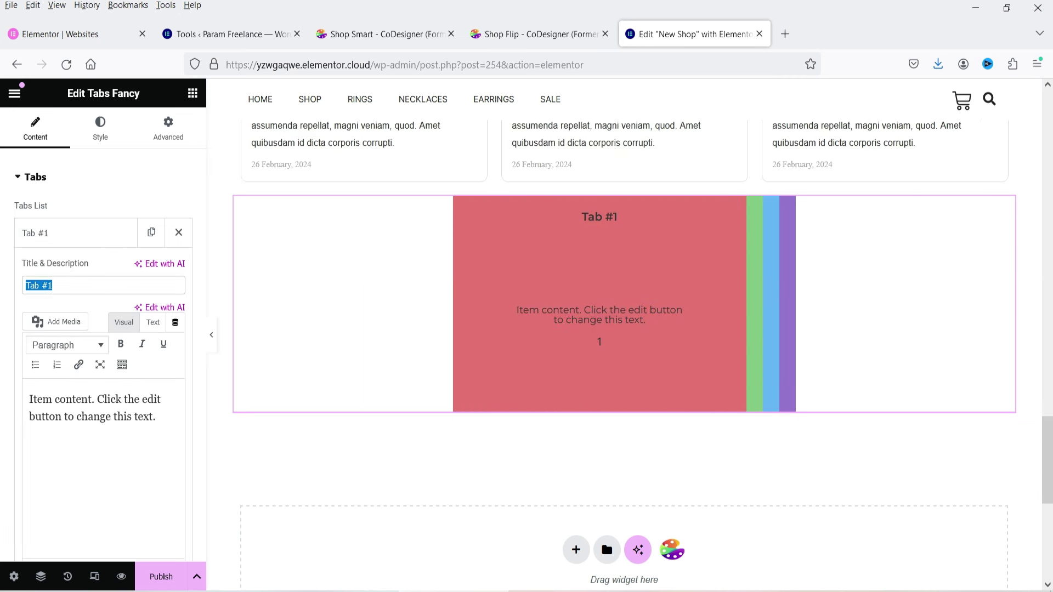
pyautogui.write('Google')
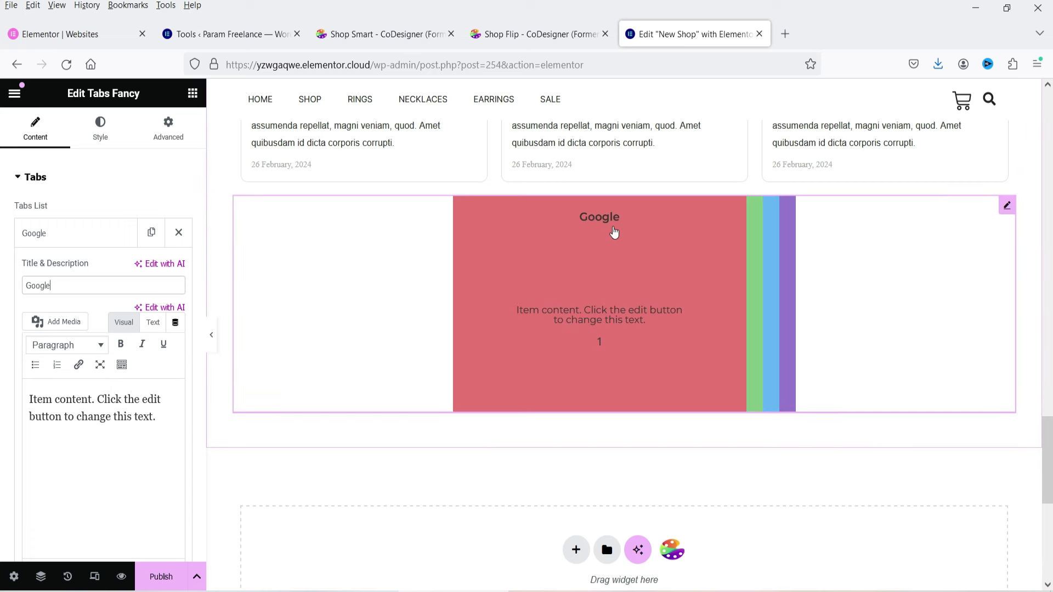
pyautogui.click(88, 233)
pyautogui.click(87, 232)
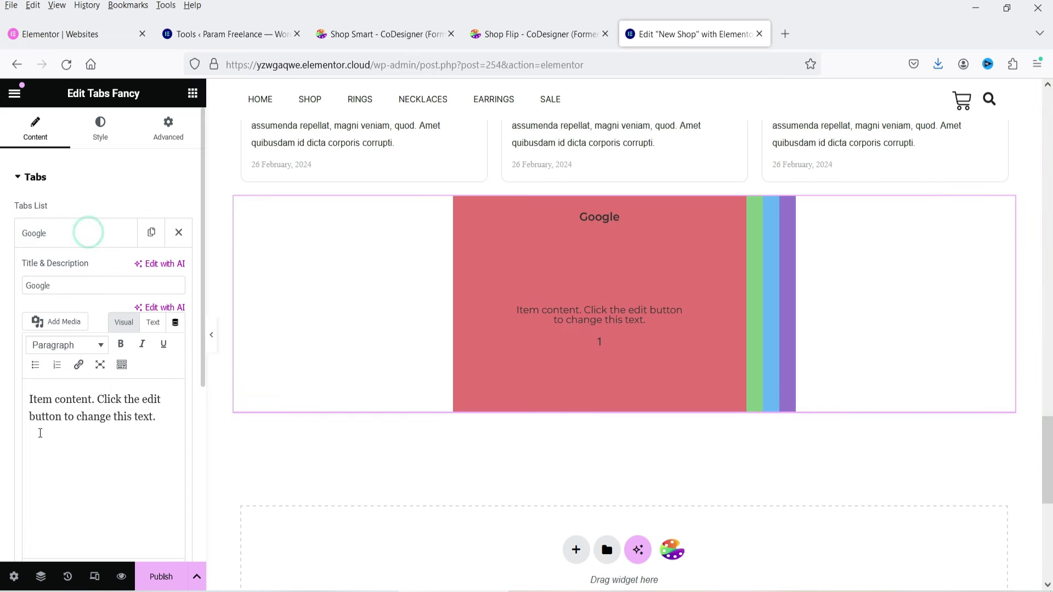
pyautogui.click(93, 432)
# - Add the CoDesigner Tabs Beauty widget below the fancy tabs
pyautogui.click(193, 94)
pyautogui.scroll(-5, 106, 333)
pyautogui.scroll(-15, 106, 333)
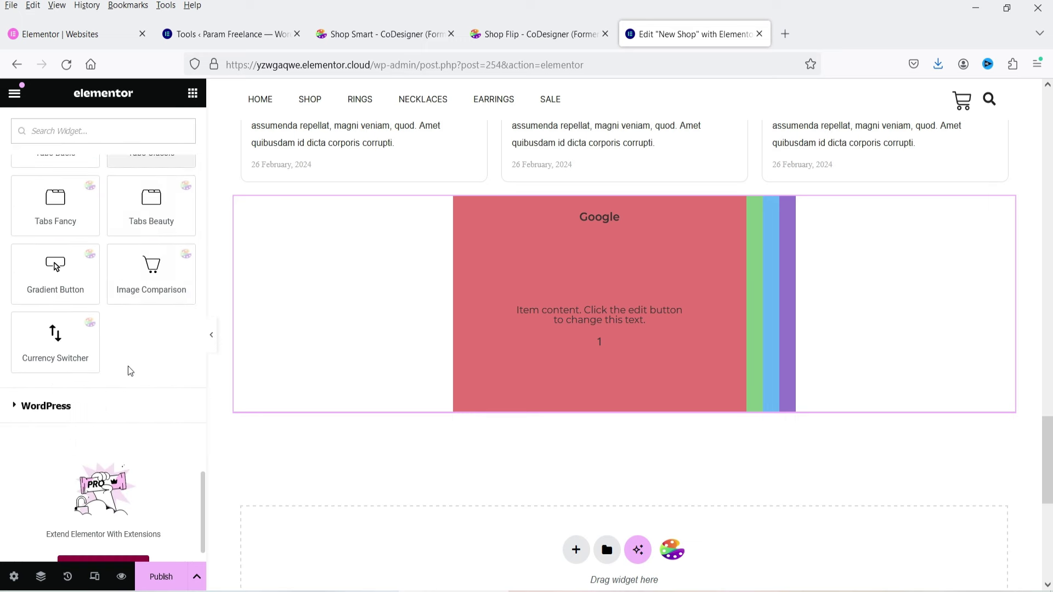
pyautogui.moveTo(145, 200); pyautogui.dragTo(570, 479)
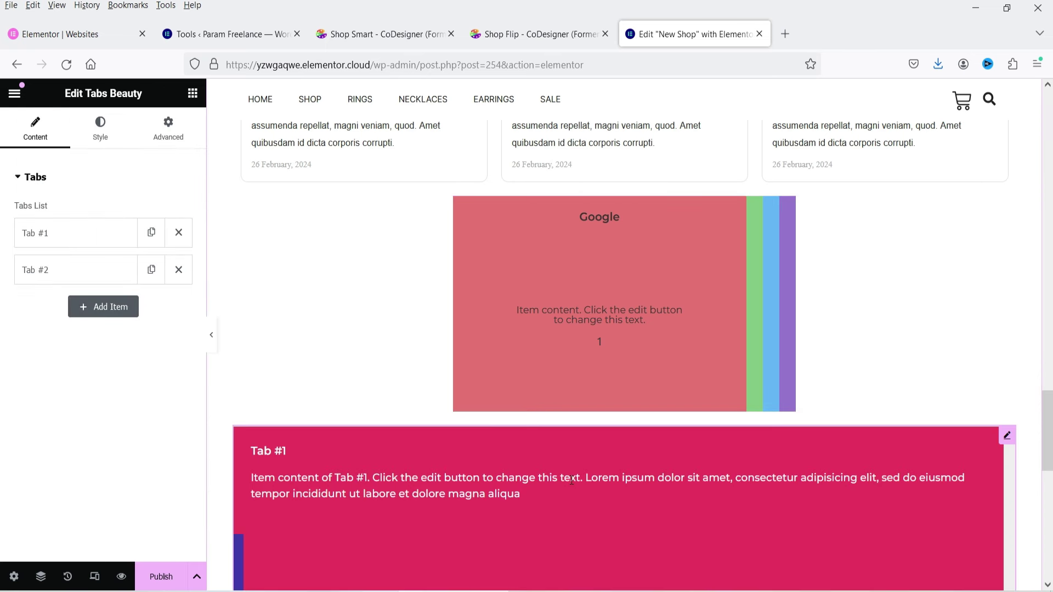
# - Duplicate Tab #2 of the Tabs Beauty widget twice to make four tabs
pyautogui.scroll(-4, 560, 463)
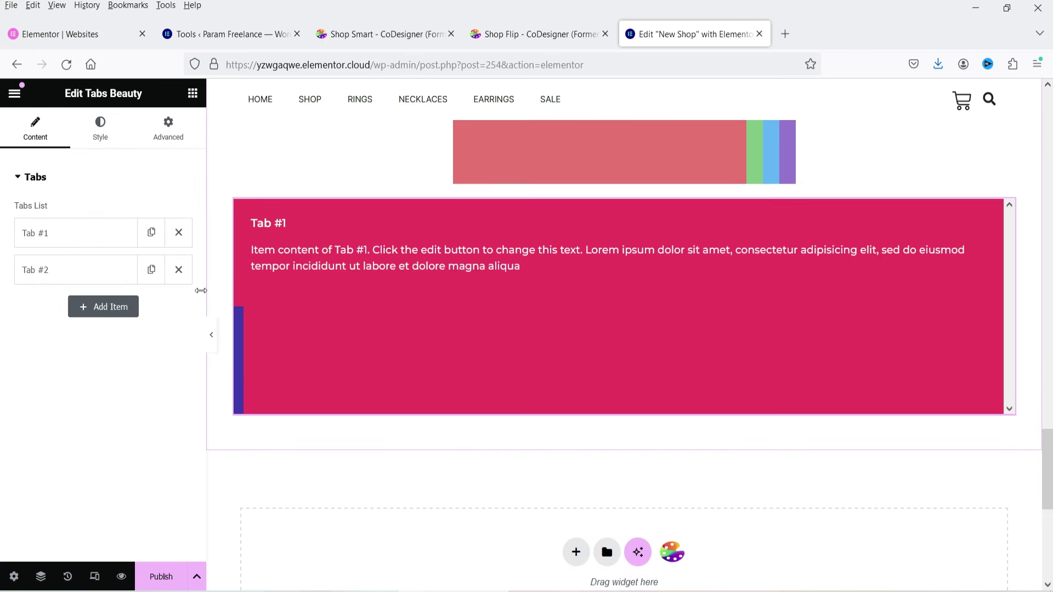
pyautogui.click(151, 270)
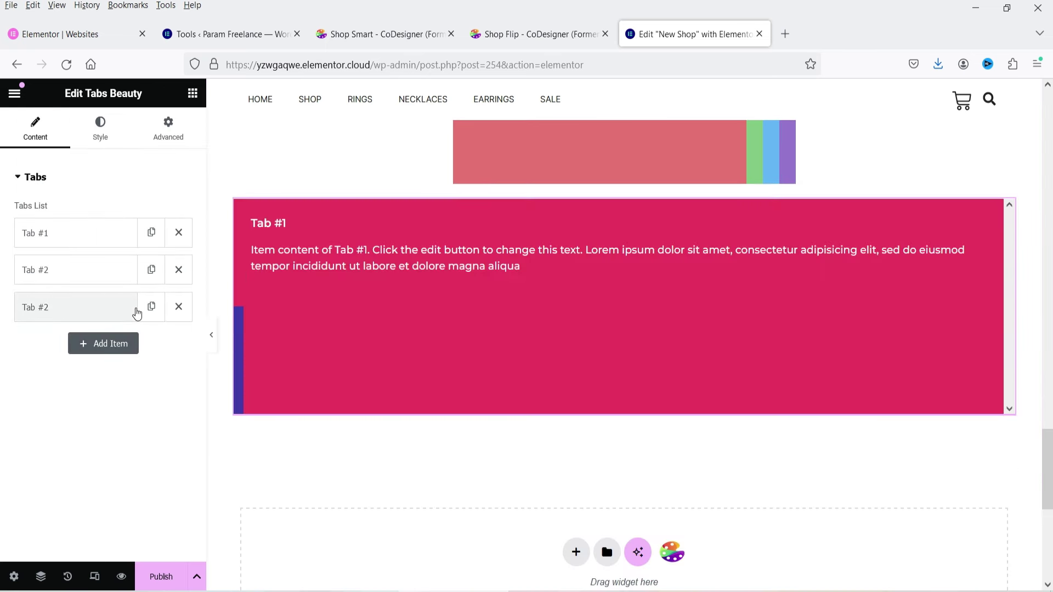
pyautogui.click(149, 314)
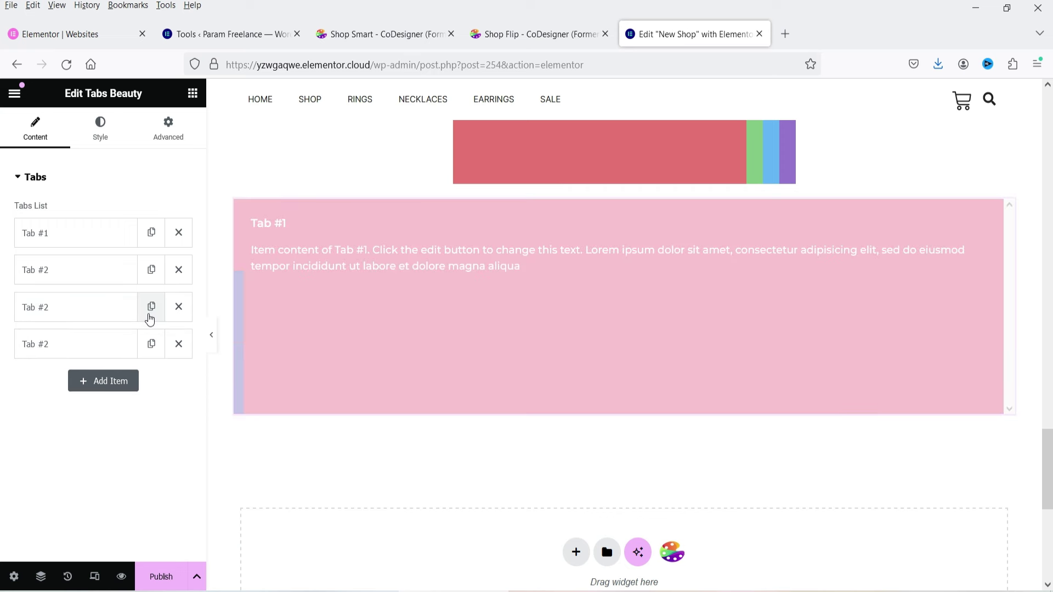
# - Title the third beauty tab Tab #3 and set its tab color to green
pyautogui.click(79, 307)
pyautogui.click(158, 424)
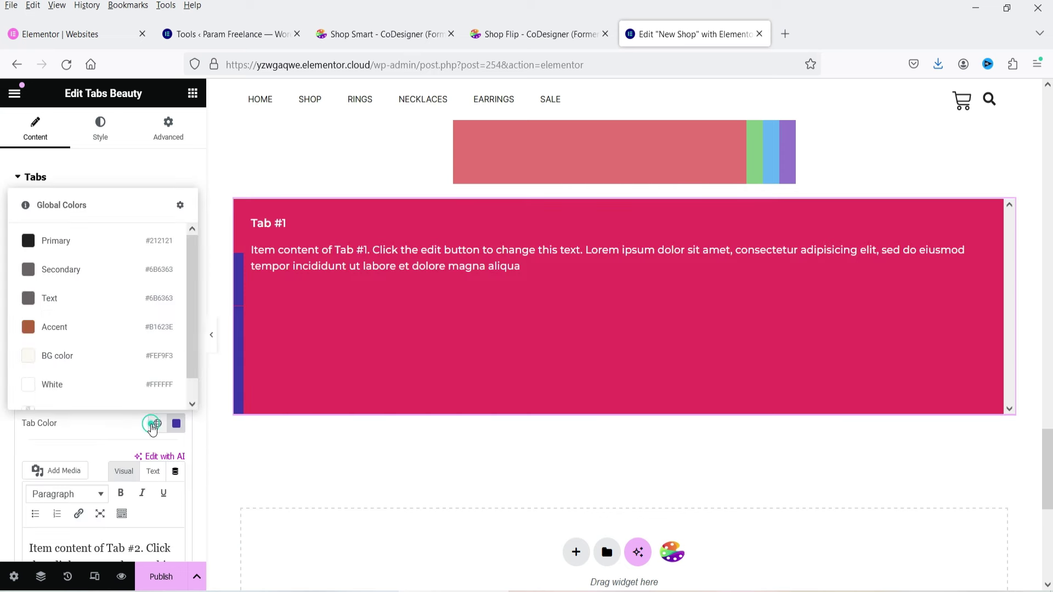
pyautogui.click(70, 327)
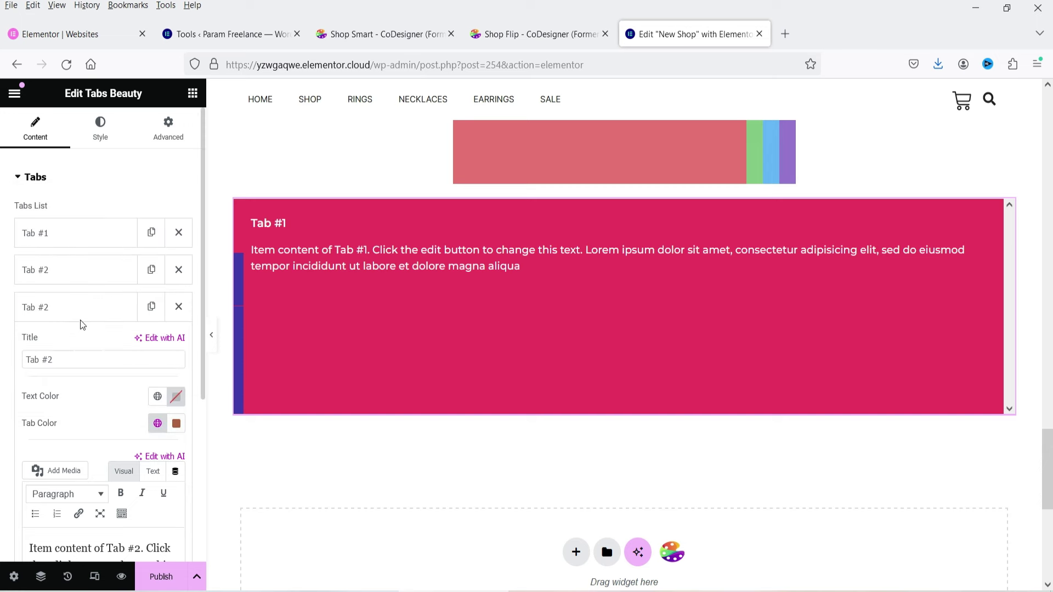
pyautogui.click(176, 424)
pyautogui.click(228, 278)
pyautogui.click(56, 318)
pyautogui.click(58, 312)
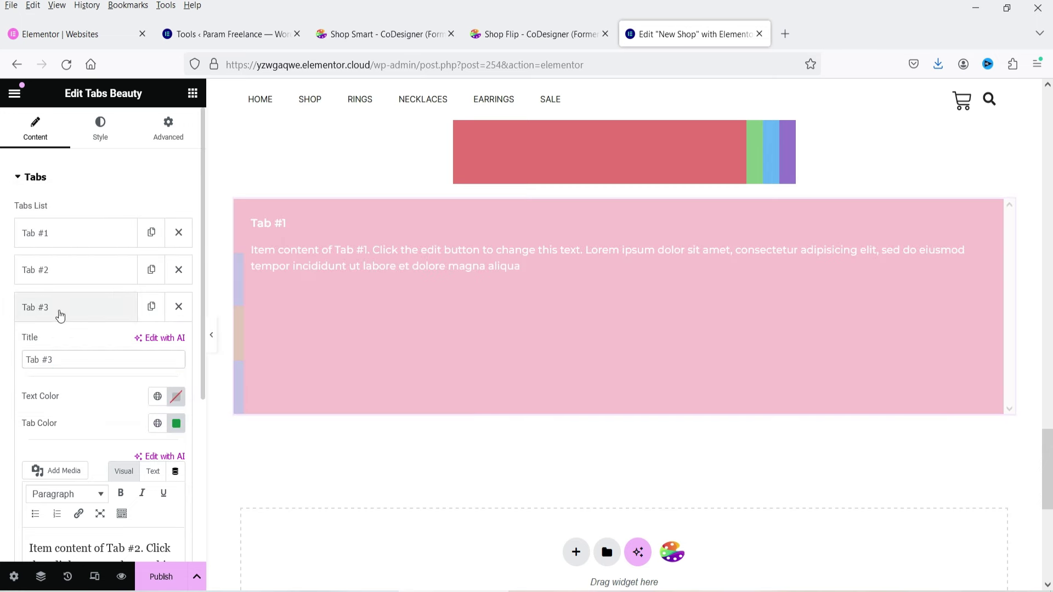
# - Title the fourth beauty tab Tab #4 and set its tab color to yellow-green
pyautogui.click(61, 343)
pyautogui.click(176, 460)
pyautogui.click(129, 391)
pyautogui.click(68, 339)
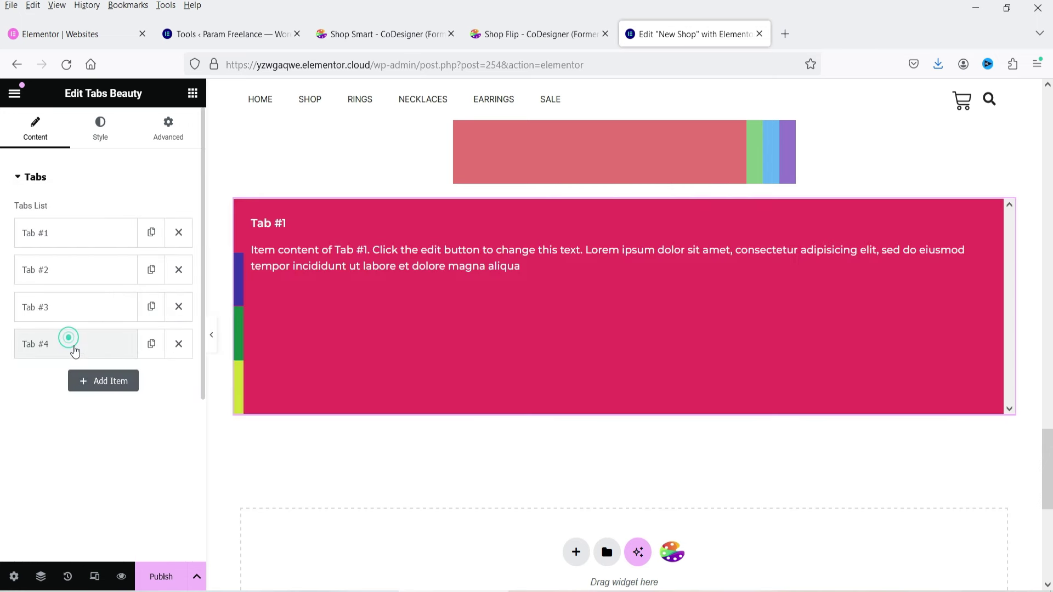
# - Preview the second, third and fourth beauty tabs on the page
pyautogui.click(241, 280)
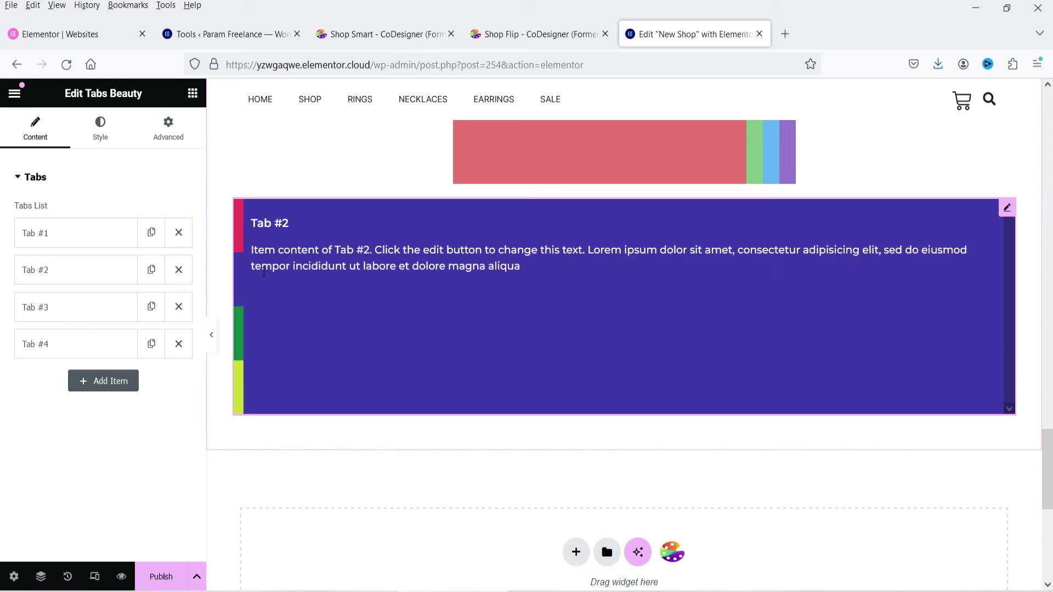
pyautogui.click(241, 323)
pyautogui.click(237, 383)
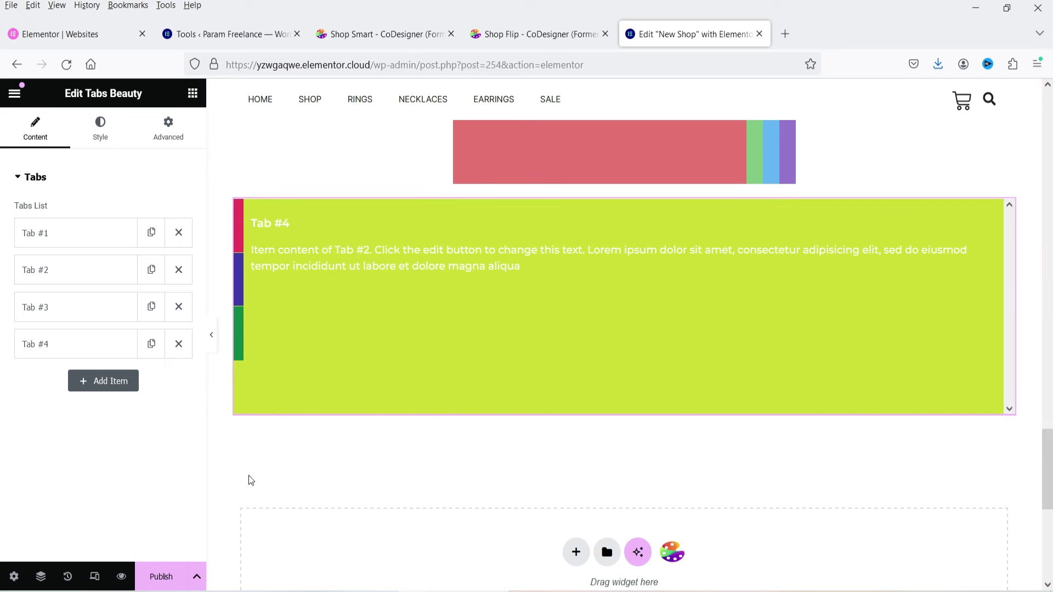
# - Increase the height of the Tabs Beauty widget in its style settings
pyautogui.click(41, 346)
pyautogui.click(42, 347)
pyautogui.click(97, 135)
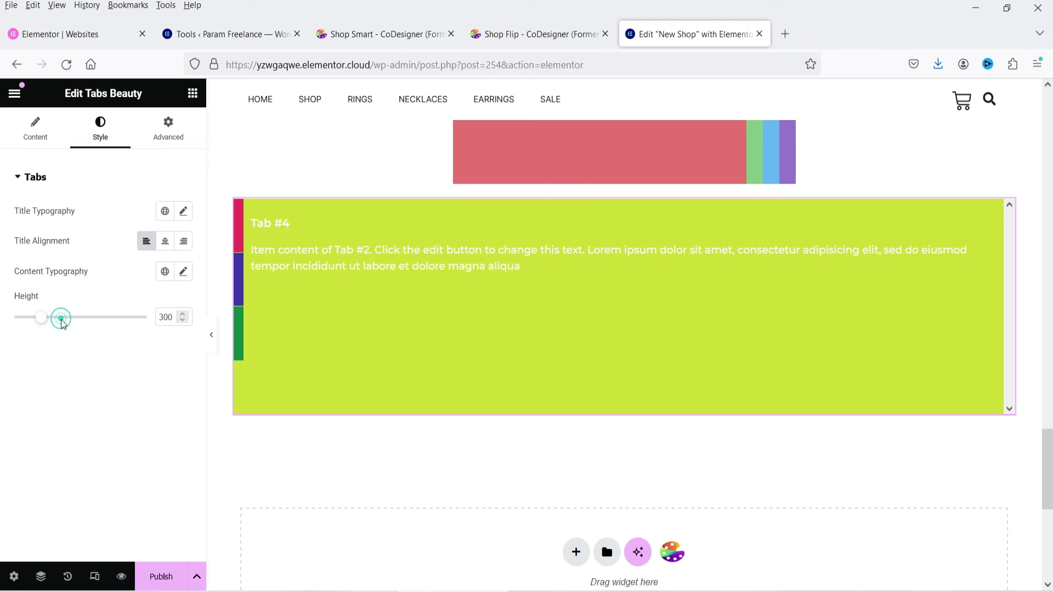
pyautogui.click(58, 318)
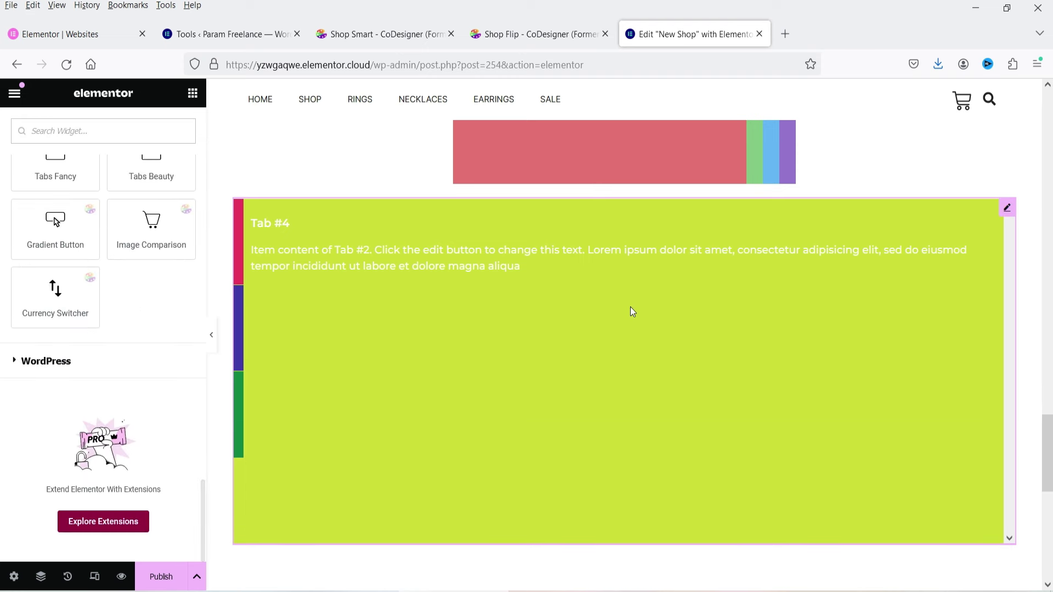
# - Add an Image Comparison widget below the beauty tabs and use Mask-Group-2-1.jpg as its first image
pyautogui.scroll(-4, 631, 311)
pyautogui.moveTo(143, 247); pyautogui.dragTo(671, 409)
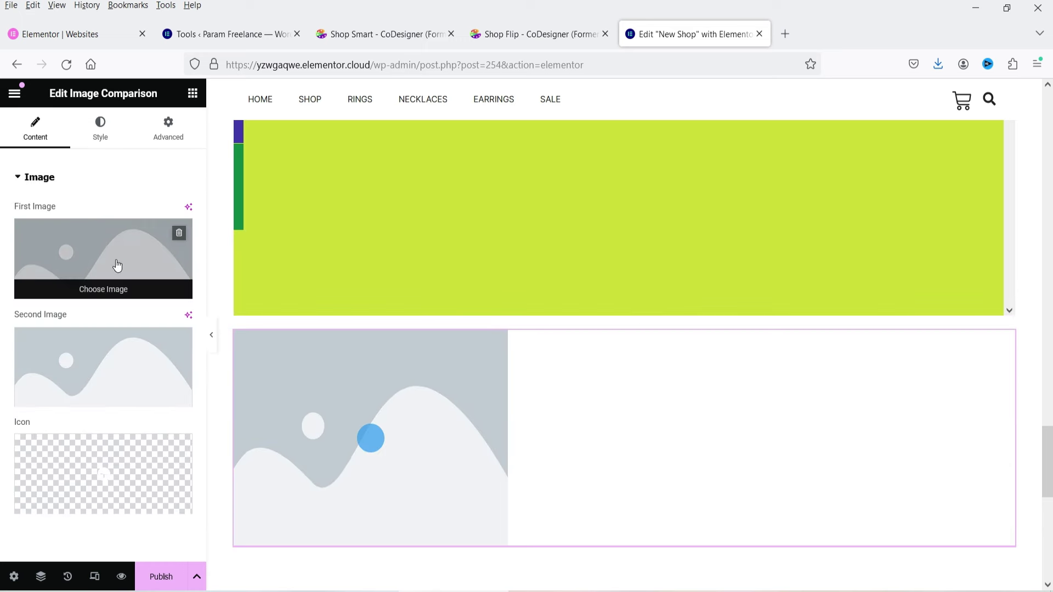
pyautogui.click(117, 264)
pyautogui.click(435, 267)
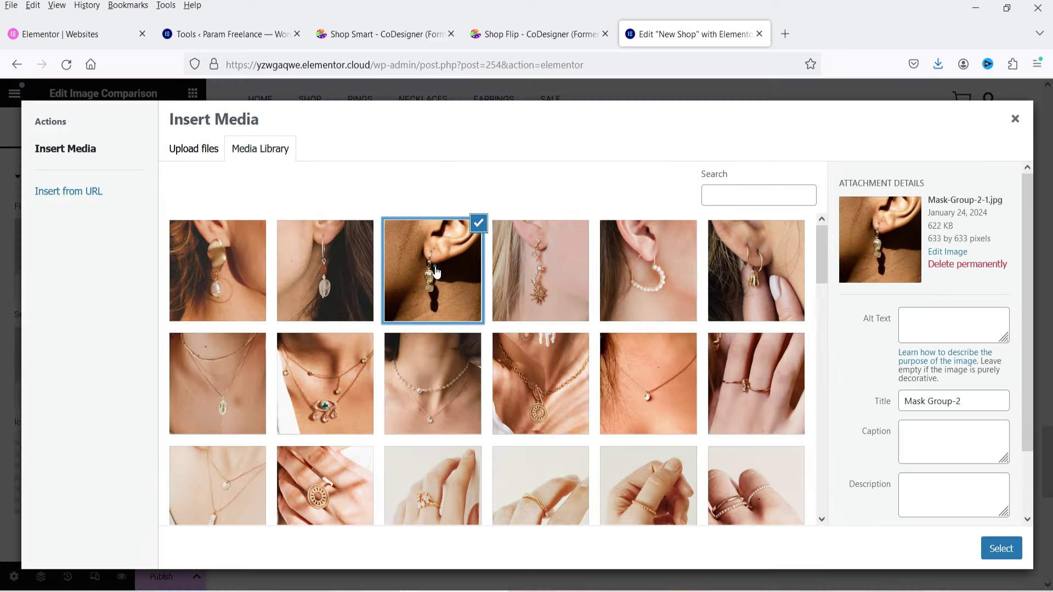
pyautogui.click(999, 548)
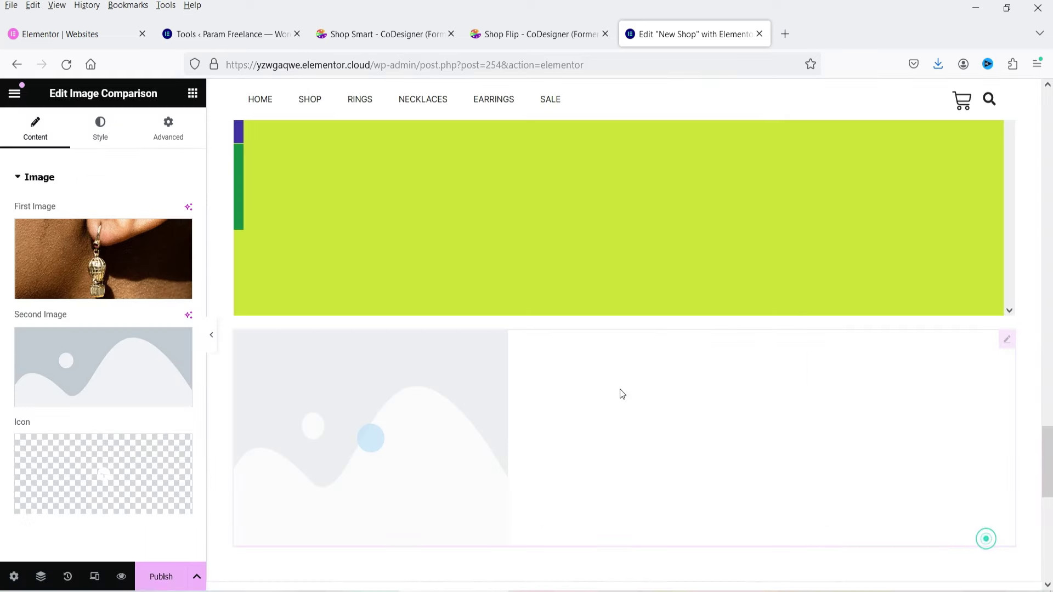
# - Set the second comparison image to the star earring photo and try the comparison slider
pyautogui.click(80, 349)
pyautogui.click(92, 501)
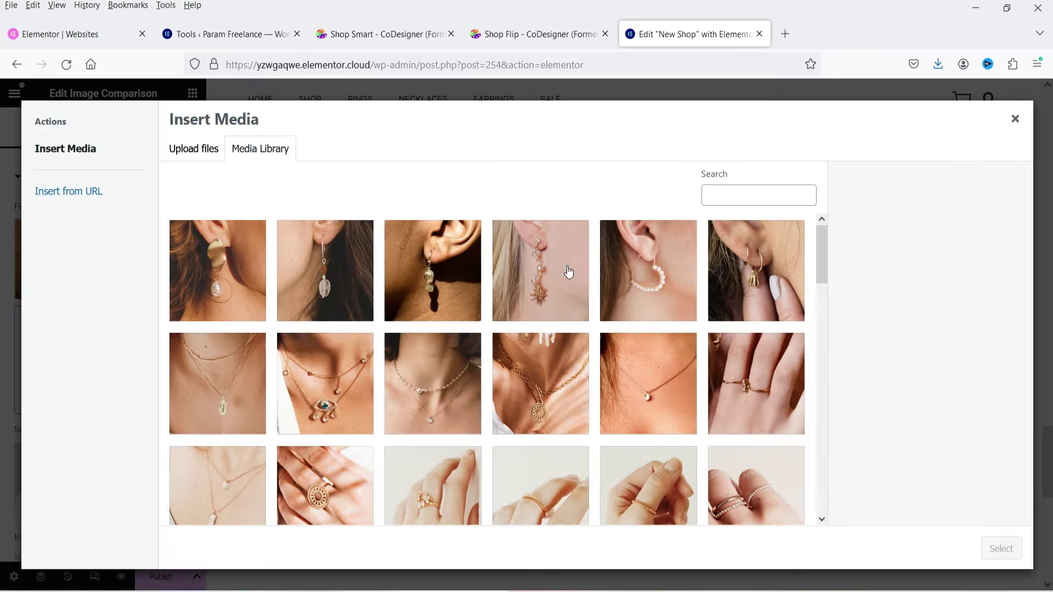
pyautogui.click(569, 274)
pyautogui.click(999, 548)
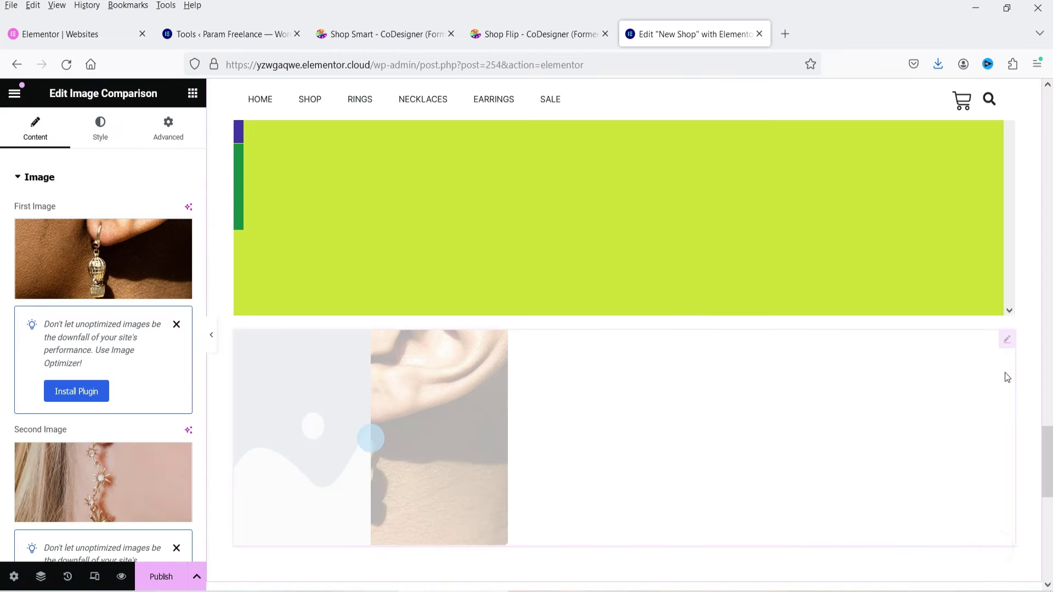
pyautogui.scroll(-4, 177, 340)
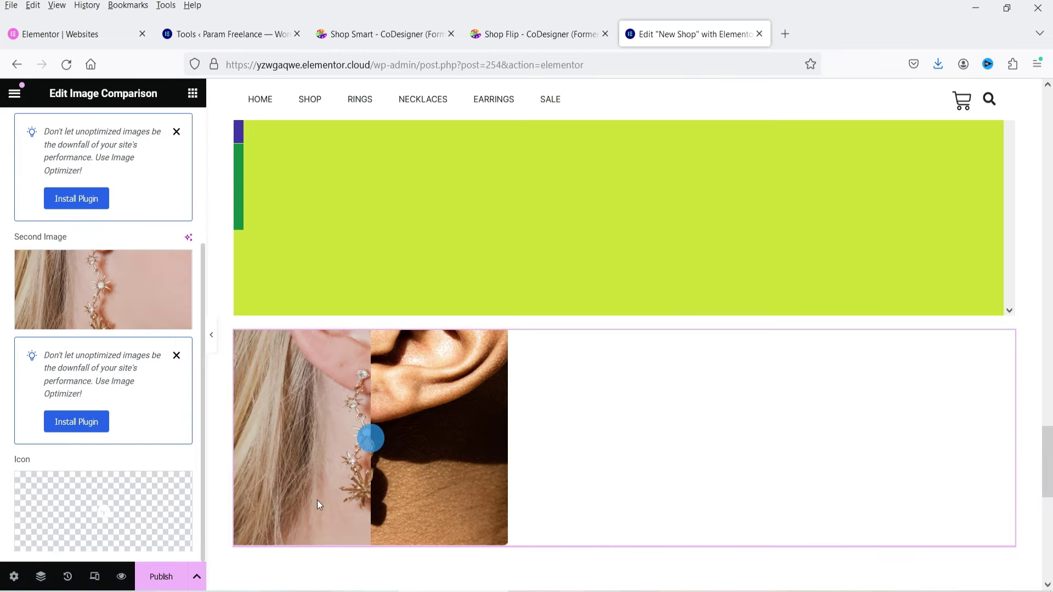
pyautogui.moveTo(374, 439); pyautogui.dragTo(381, 488)
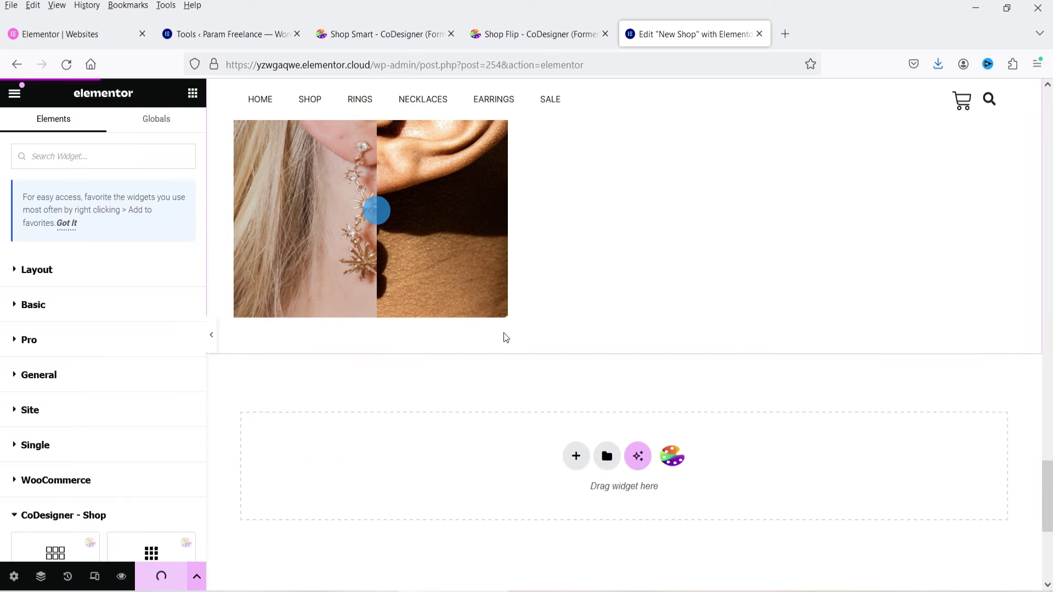
# - Publish the New Shop page, open its live version and advance the product slider above the shop grid
pyautogui.click(154, 528)
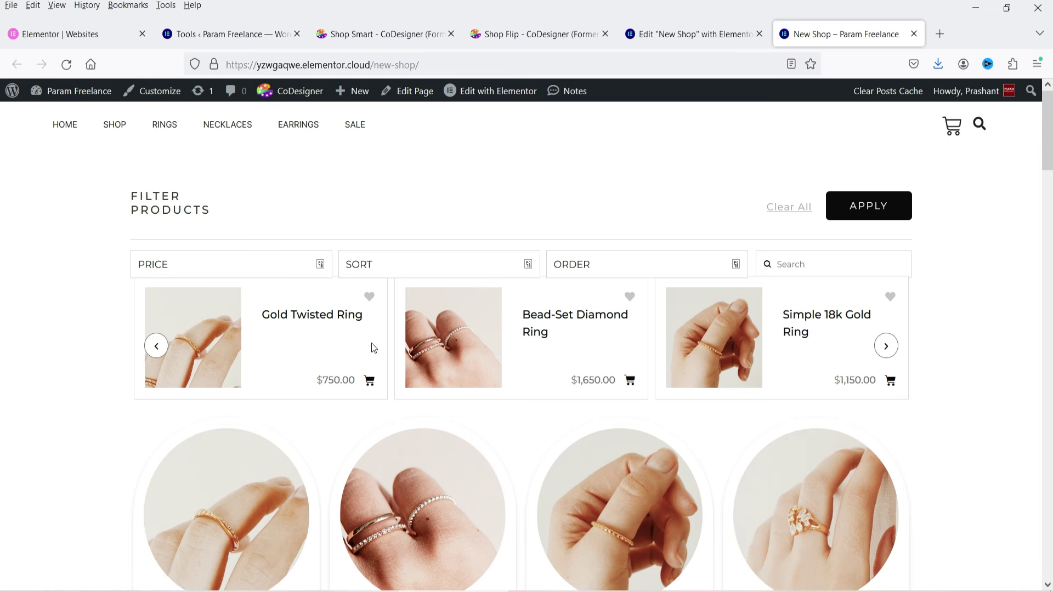
pyautogui.click(887, 347)
pyautogui.click(886, 346)
pyautogui.click(887, 346)
pyautogui.click(887, 346)
# - Look through the product grid, image gallery and customer reviews on the live shop page
pyautogui.scroll(-4, 393, 259)
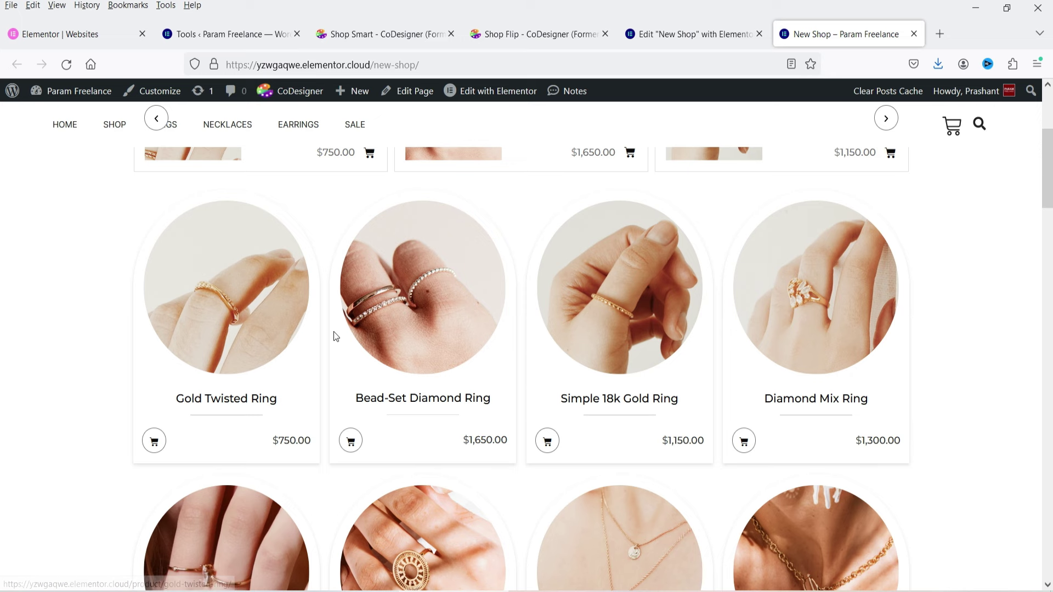
pyautogui.scroll(-5, 963, 354)
pyautogui.scroll(-1, 927, 352)
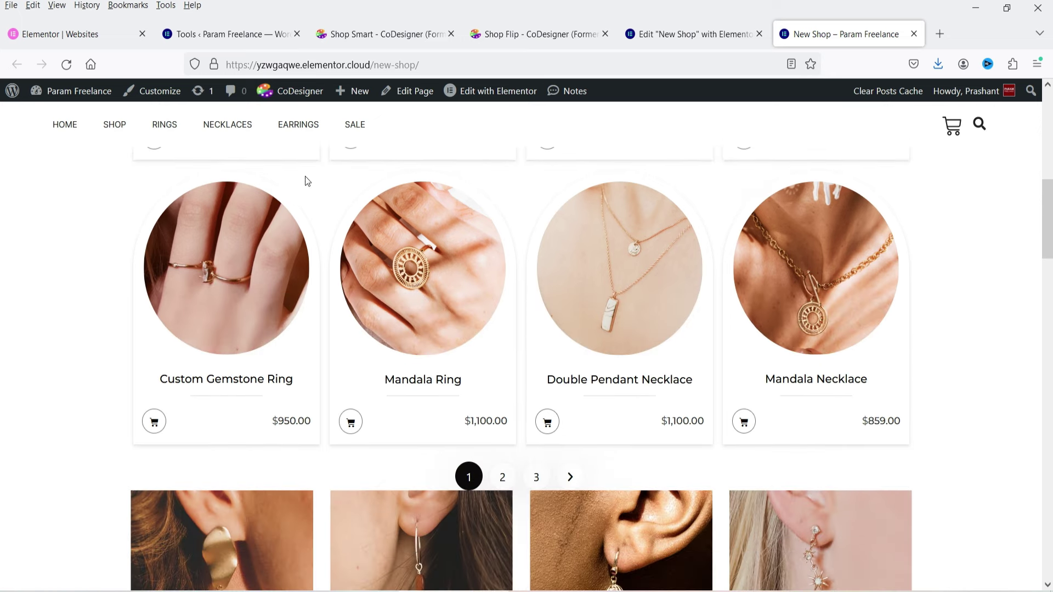
pyautogui.scroll(-6, 306, 422)
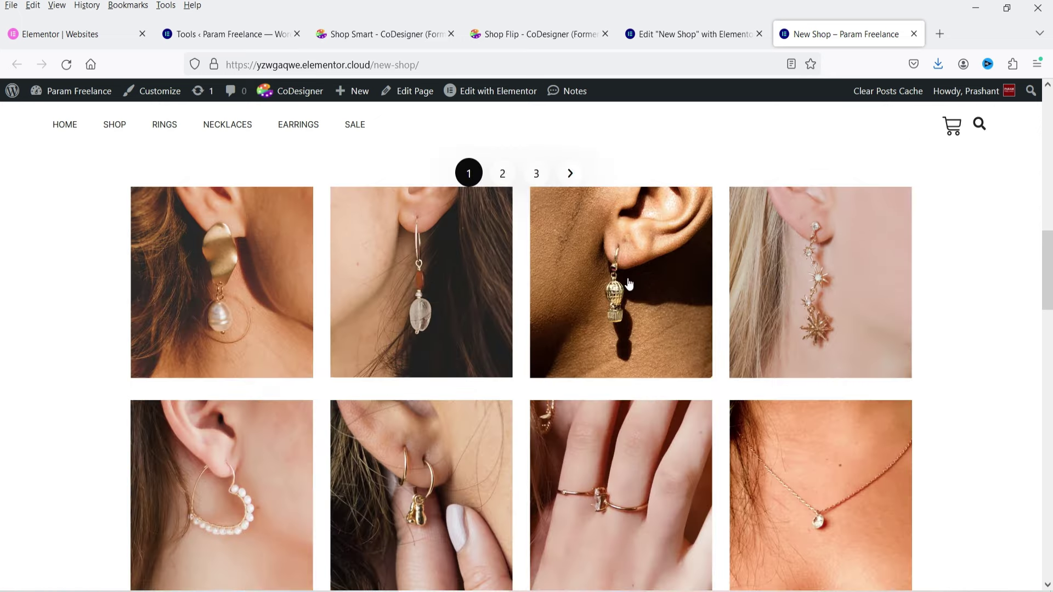
pyautogui.scroll(3, 518, 388)
pyautogui.scroll(-4, 688, 318)
pyautogui.scroll(-9, 686, 318)
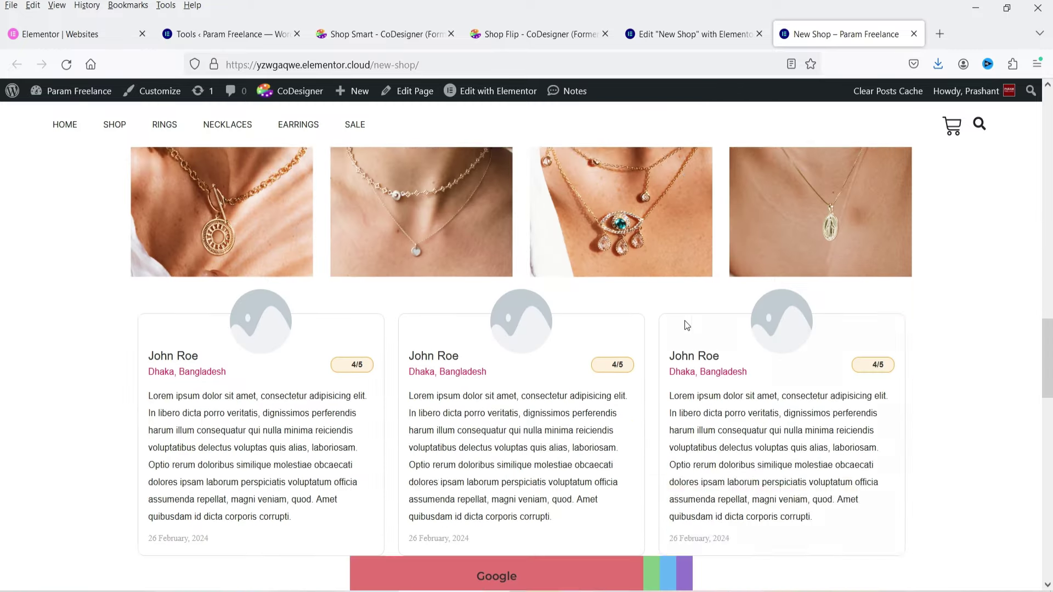
pyautogui.scroll(-3, 603, 321)
# - Try the colored tabs in both tabs widgets and the image comparison slider on the live page
pyautogui.click(654, 368)
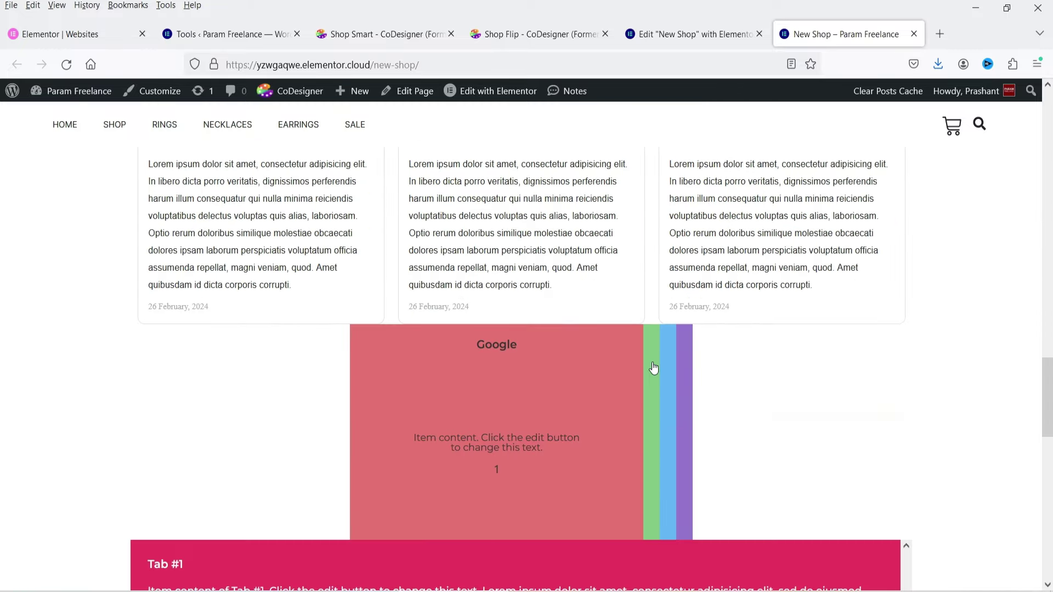
pyautogui.click(669, 373)
pyautogui.click(680, 384)
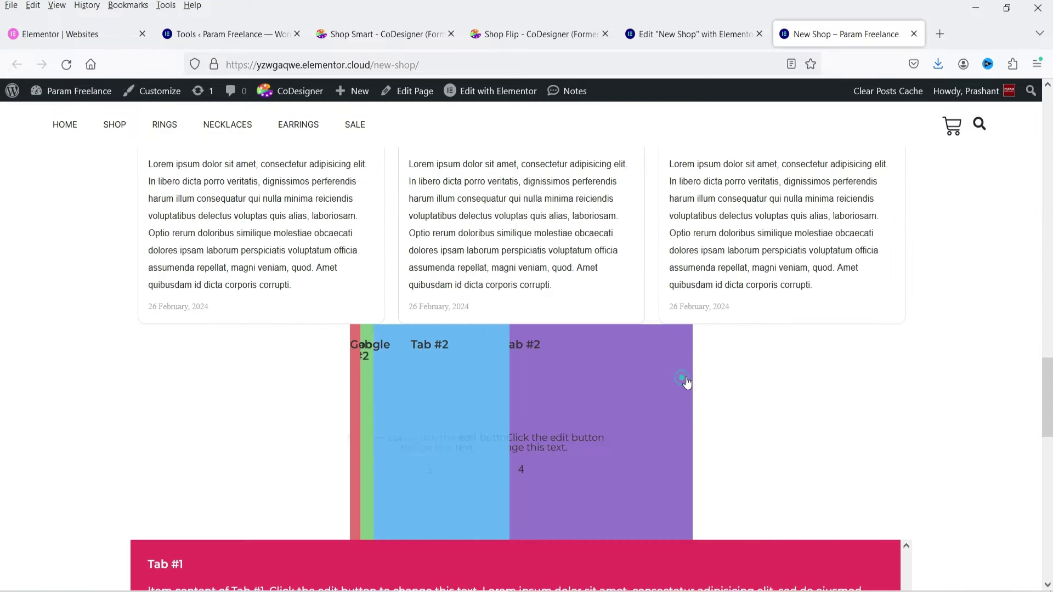
pyautogui.scroll(-7, 687, 357)
pyautogui.click(136, 272)
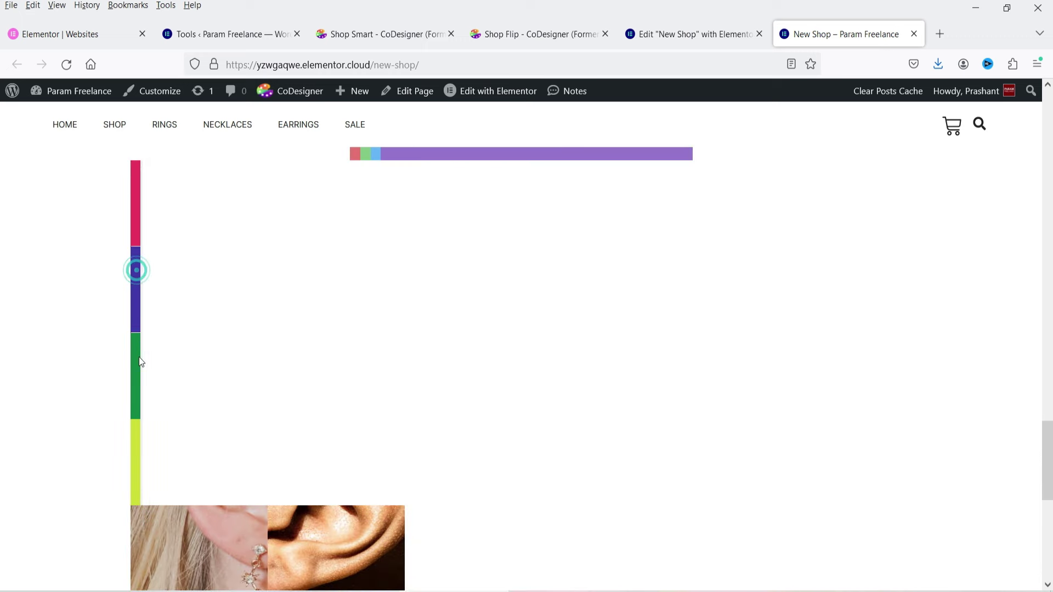
pyautogui.click(134, 358)
pyautogui.click(134, 433)
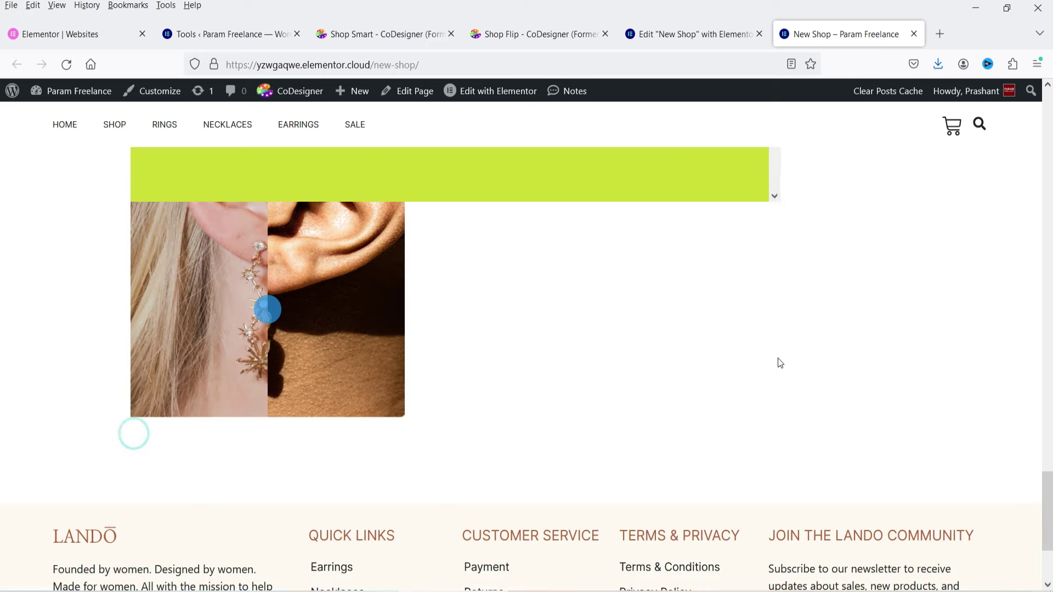
pyautogui.moveTo(274, 311)
pyautogui.mouseDown()
pyautogui.moveTo(361, 322)
pyautogui.moveTo(242, 323)
pyautogui.moveTo(268, 327)
pyautogui.mouseUp()
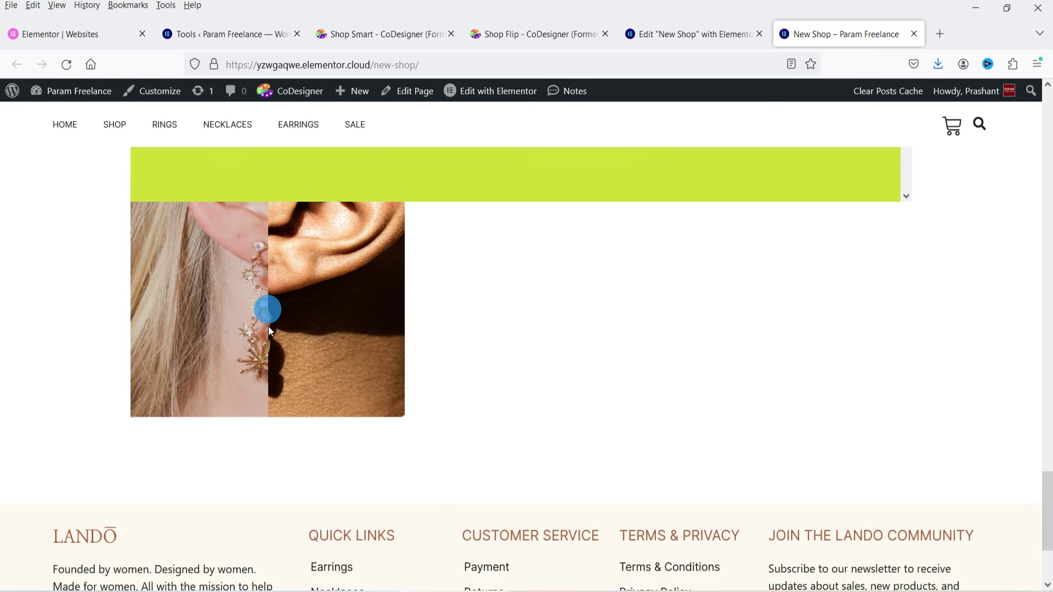
# - Open the Custom Gemstone Ring product page and look over its details and most-loved items
pyautogui.scroll(15, 269, 327)
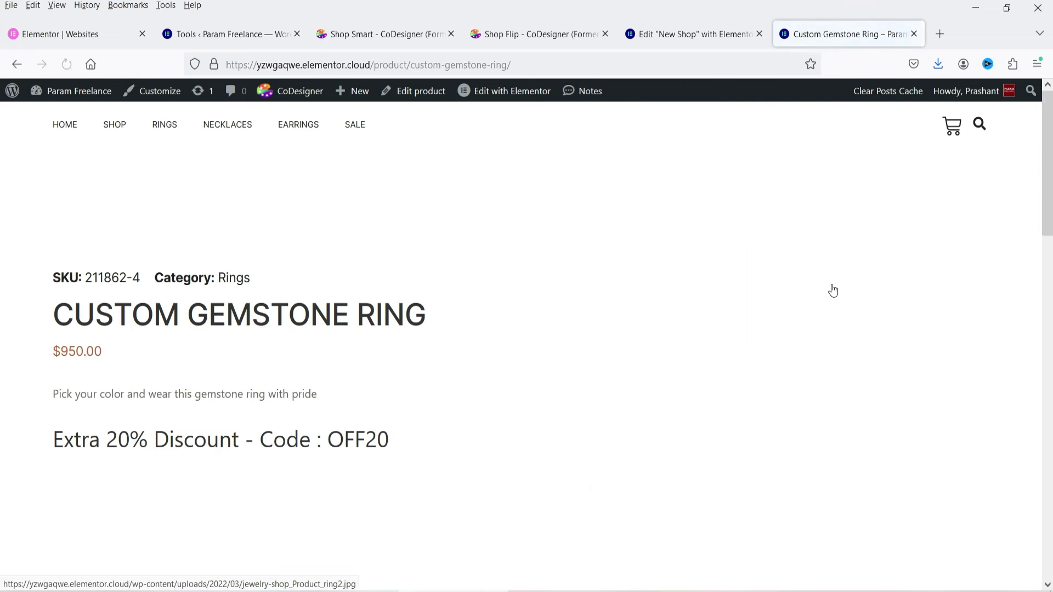
pyautogui.scroll(-10, 352, 291)
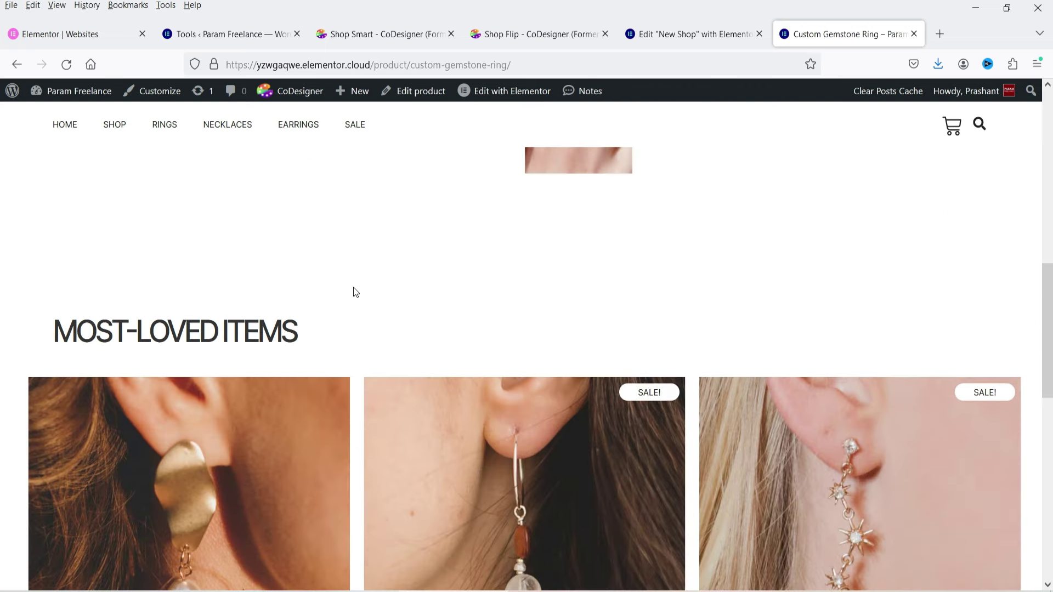
pyautogui.scroll(6, 356, 293)
pyautogui.scroll(4, 355, 293)
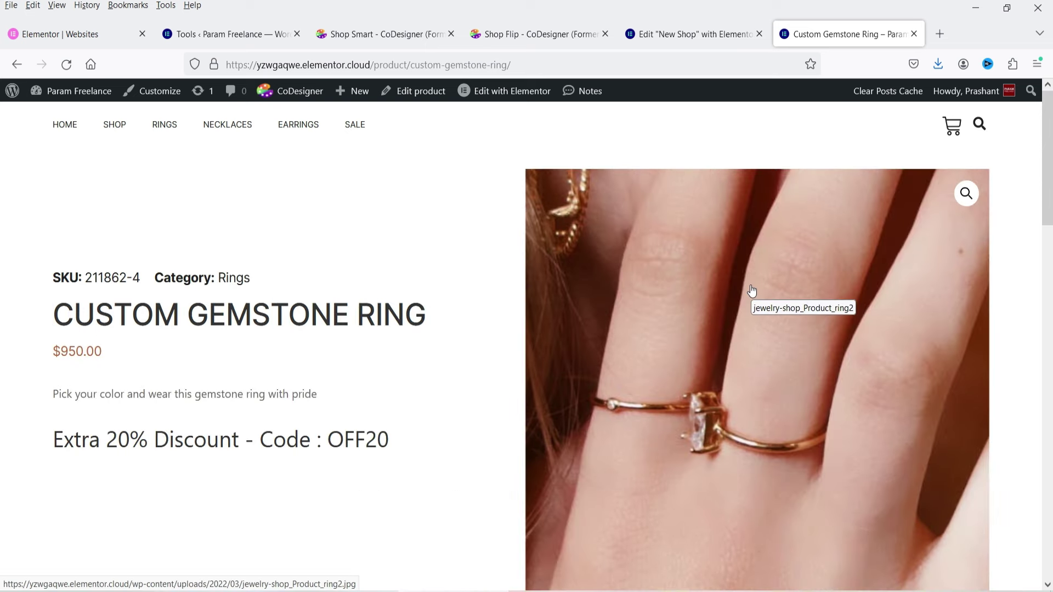
# - Go to the Theme Builder from the WordPress dashboard and open the Single Product template for editing in a new tab
pyautogui.click(202, 28)
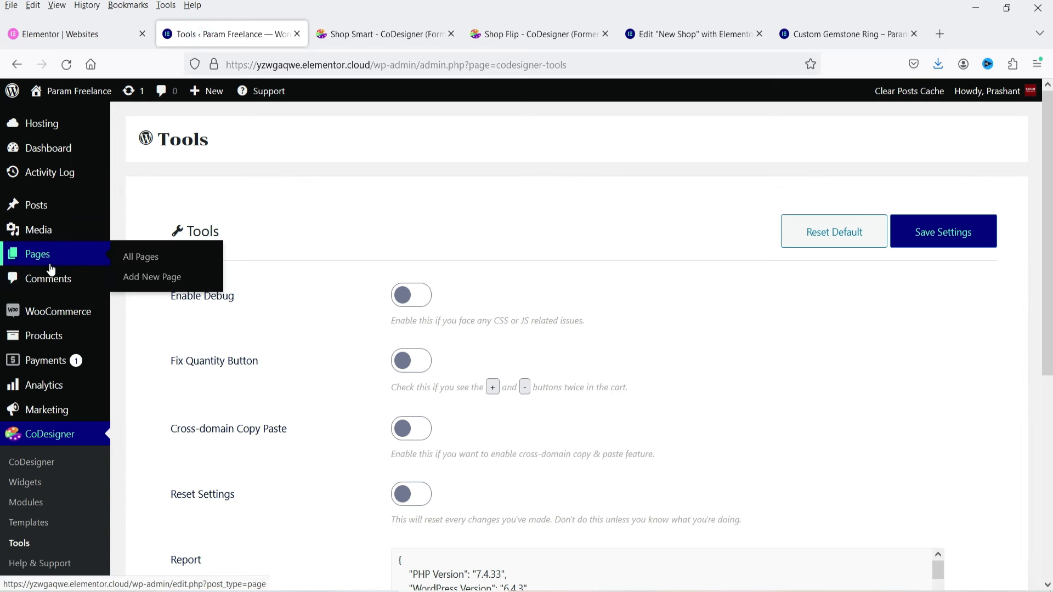
pyautogui.scroll(-3, 66, 352)
pyautogui.moveTo(69, 500)
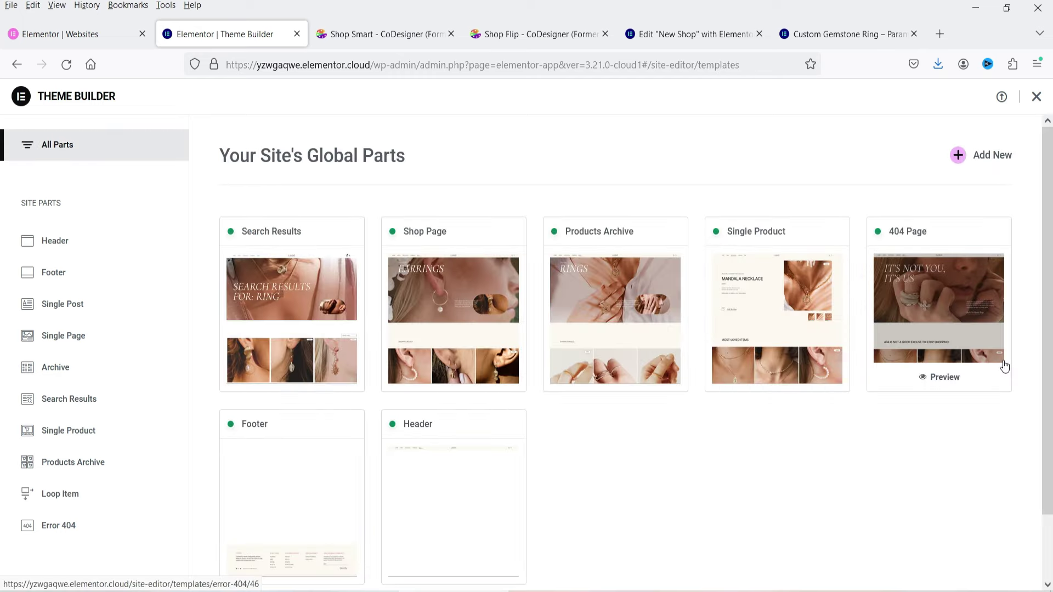
pyautogui.click(49, 431)
pyautogui.rightClick(565, 234)
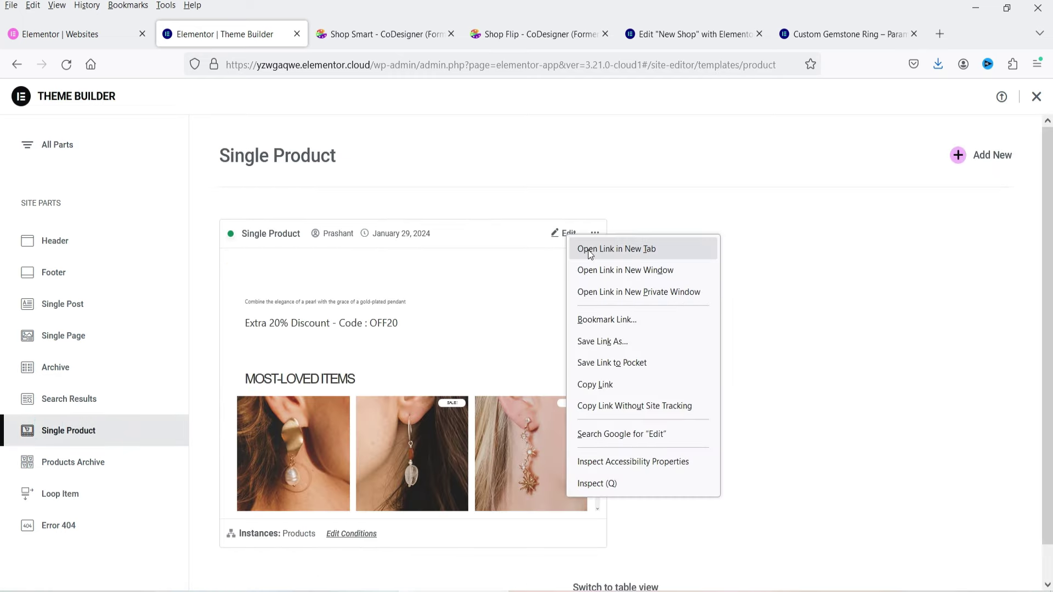
pyautogui.click(588, 248)
pyautogui.click(329, 37)
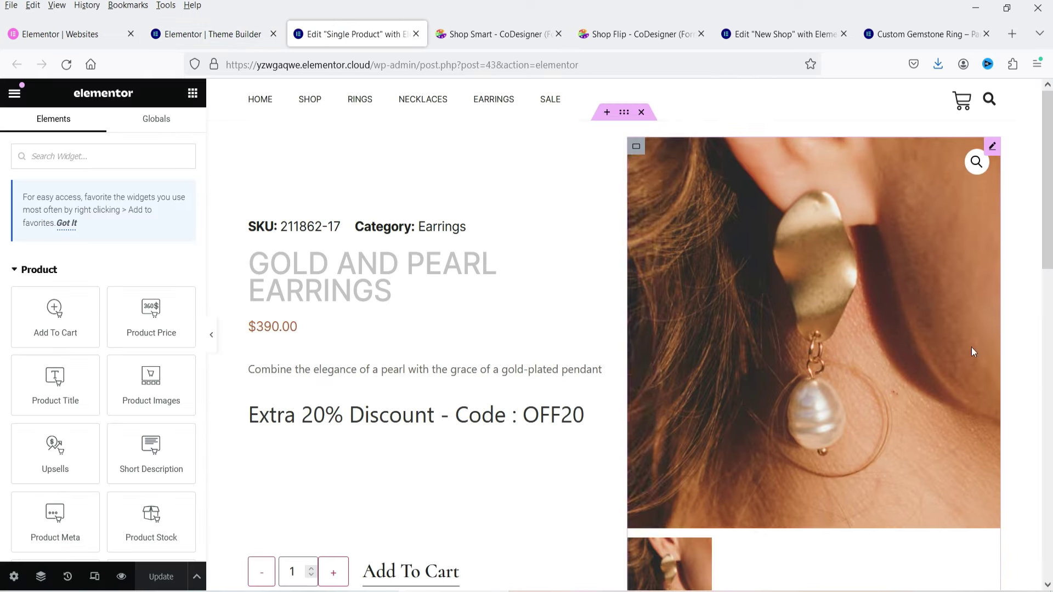
# - Collapse the Product, WooCommerce, Layout, Basic, Pro and General widget categories to reach the CoDesigner widgets
pyautogui.scroll(-5, 959, 357)
pyautogui.scroll(3, 977, 341)
pyautogui.scroll(3, 977, 341)
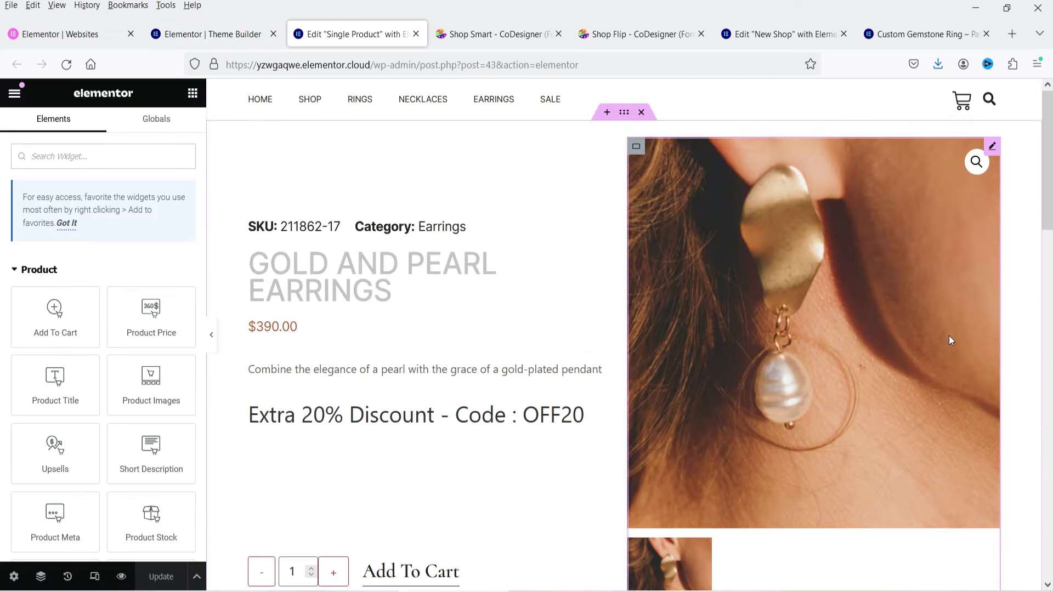
pyautogui.click(20, 271)
pyautogui.click(25, 306)
pyautogui.click(20, 342)
pyautogui.click(21, 373)
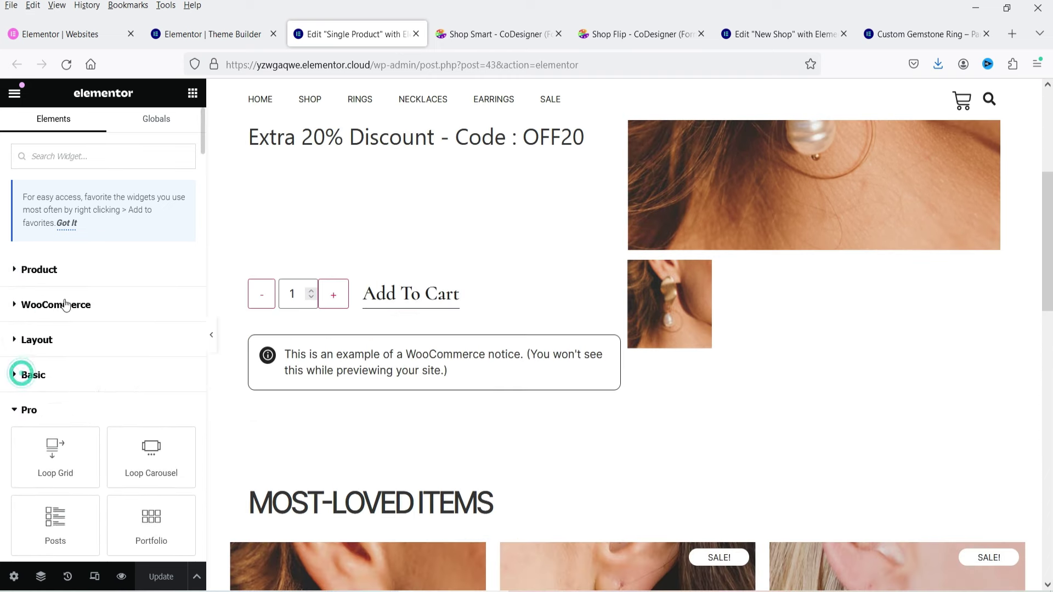
pyautogui.scroll(-4, 63, 305)
pyautogui.click(25, 177)
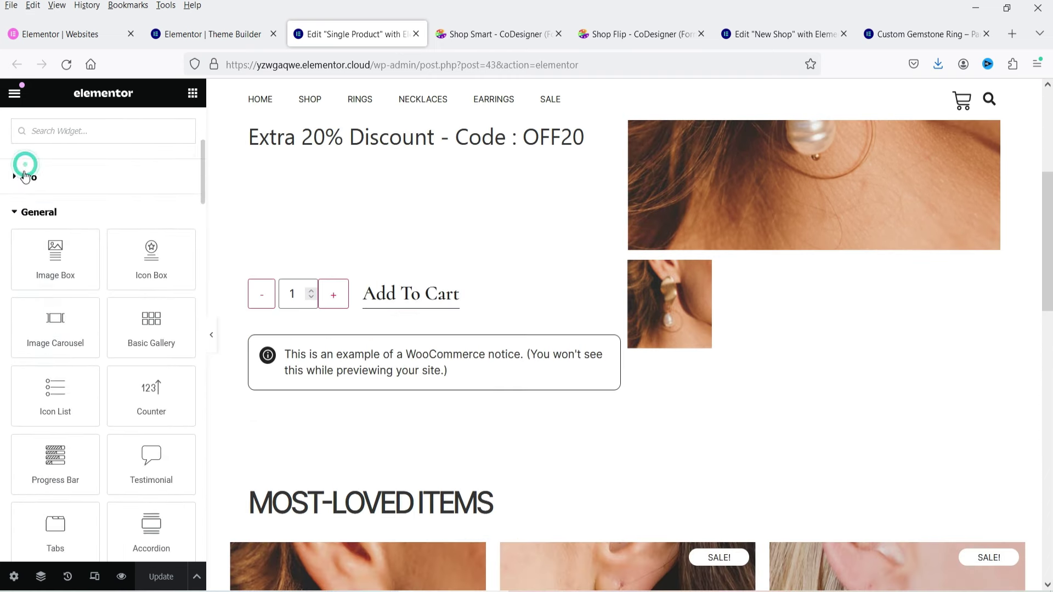
pyautogui.click(31, 214)
pyautogui.scroll(-2, 448, 337)
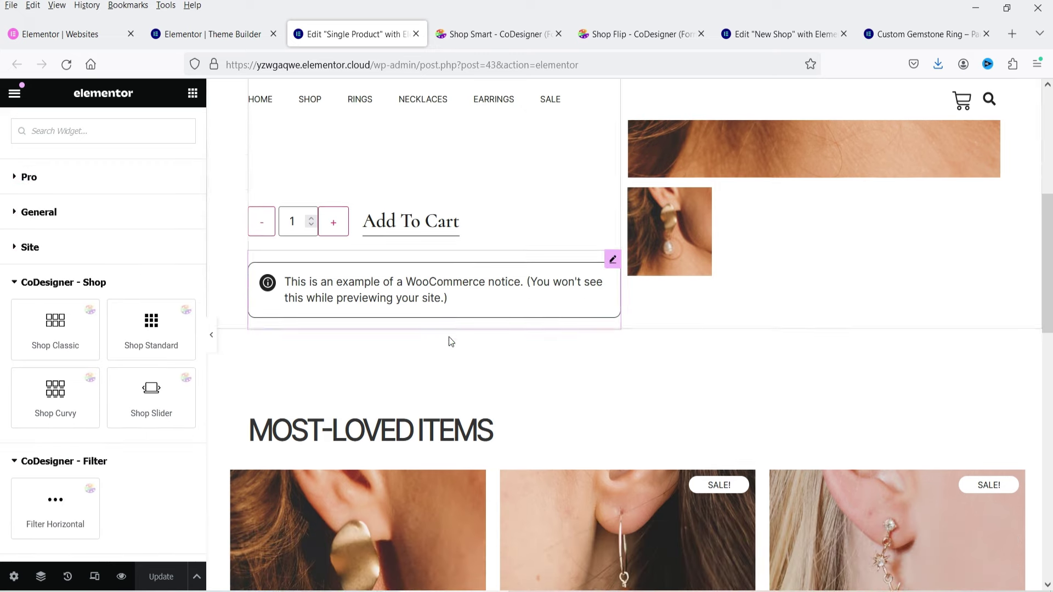
# - Examine the CoDesigner shop, filter and single product widgets available for the Single Product template
pyautogui.scroll(-2, 141, 280)
pyautogui.scroll(-5, 437, 217)
pyautogui.scroll(-4, 437, 218)
pyautogui.scroll(4, 395, 331)
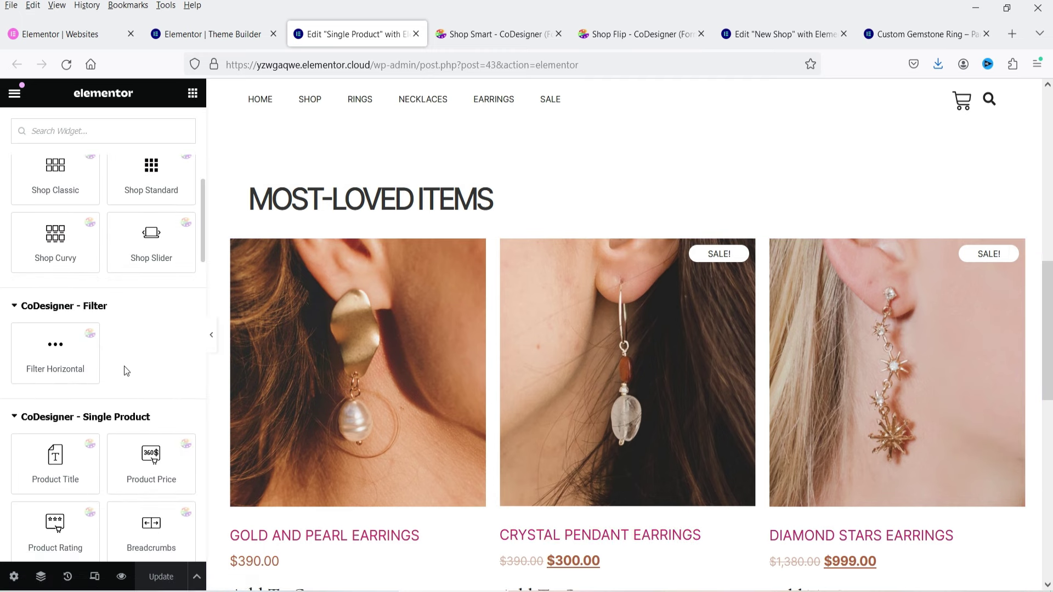
pyautogui.scroll(-3, 124, 363)
pyautogui.scroll(4, 117, 352)
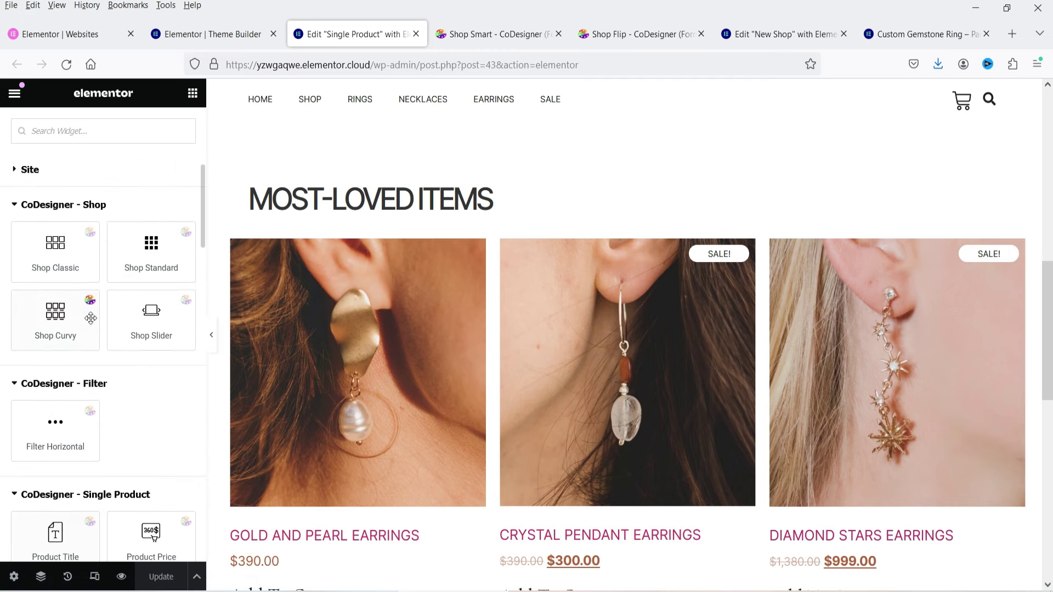
pyautogui.scroll(-4, 91, 314)
pyautogui.scroll(5, 91, 313)
pyautogui.scroll(-7, 109, 317)
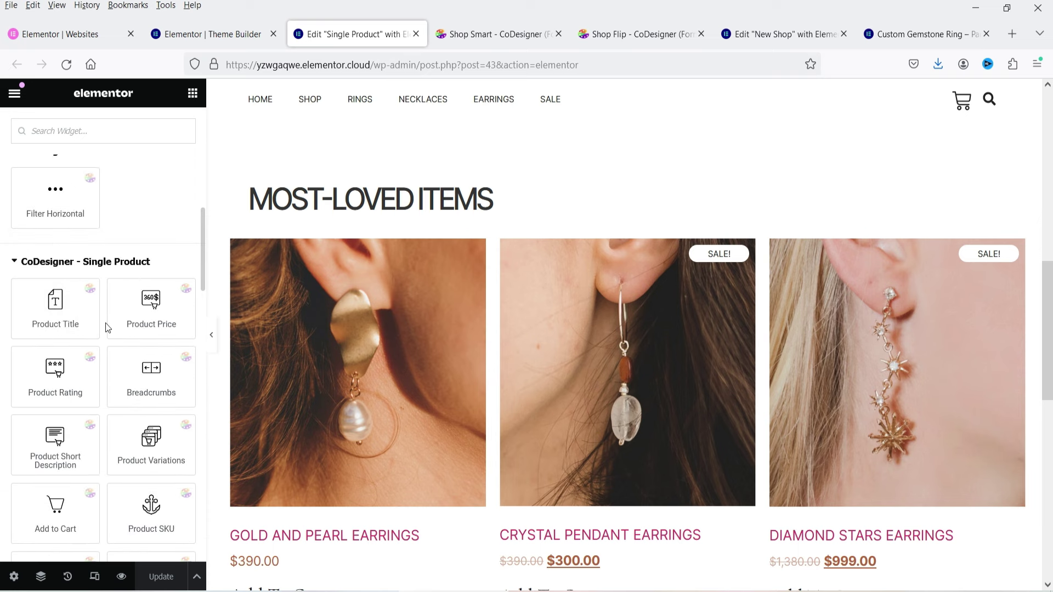
pyautogui.scroll(1, 55, 231)
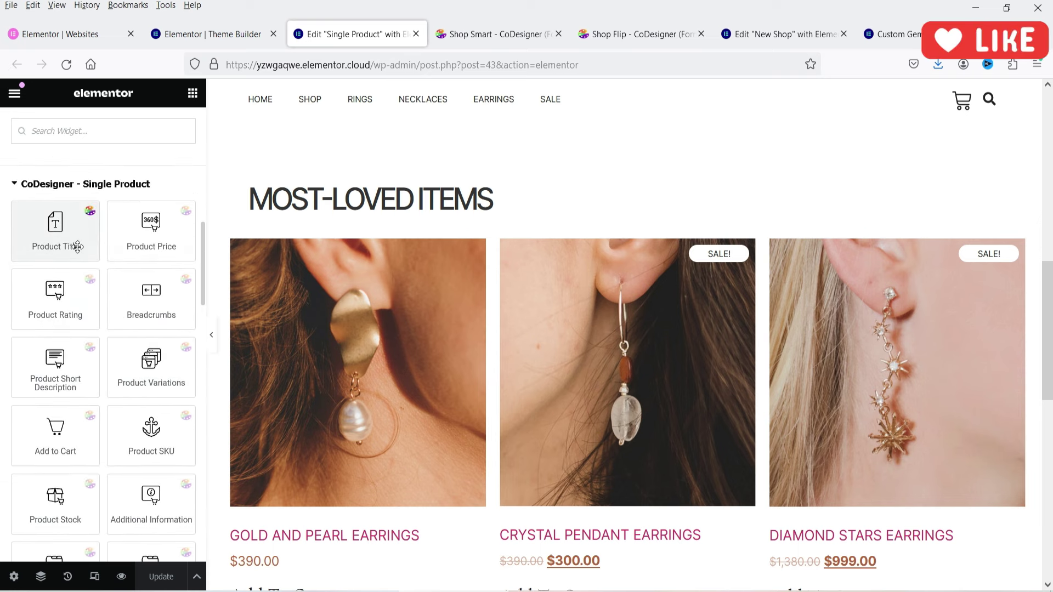
pyautogui.scroll(6, 516, 317)
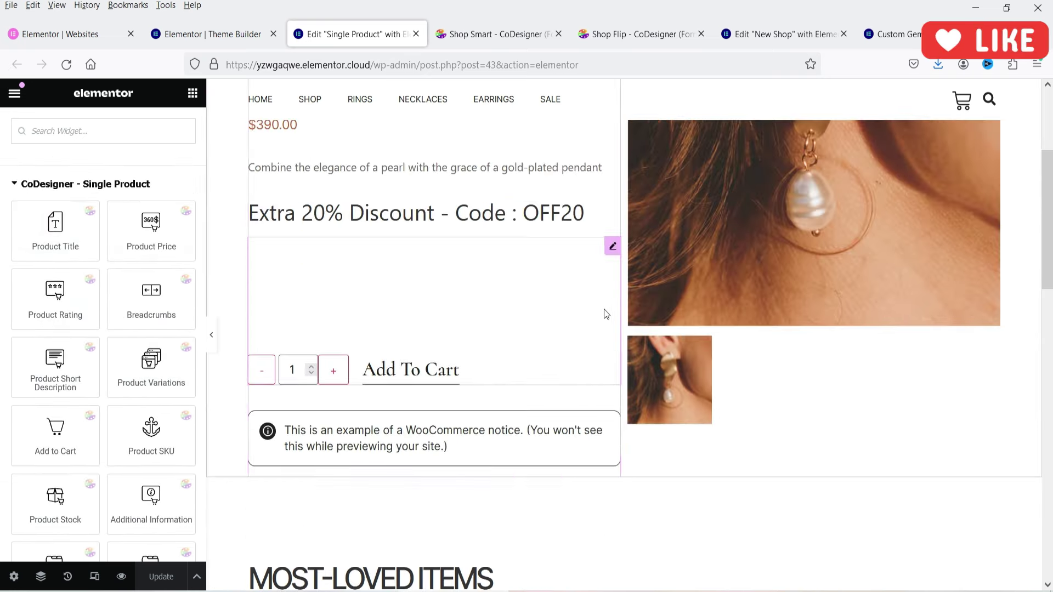
# - Add the CoDesigner Related Products Curvy widget to the Single Product template, directly below the most-loved items
pyautogui.scroll(-2, 42, 317)
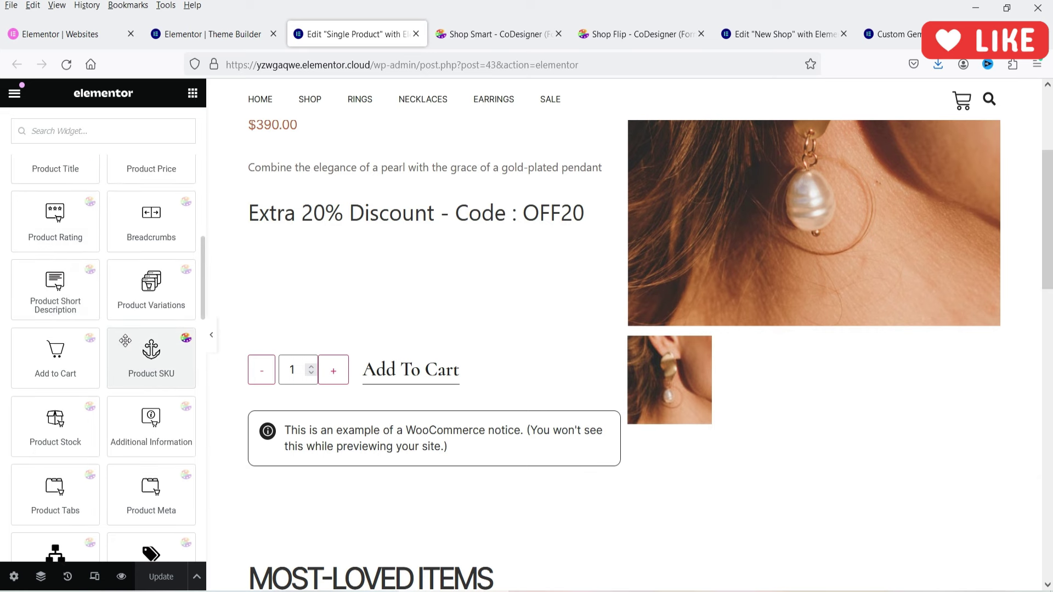
pyautogui.scroll(2, 107, 308)
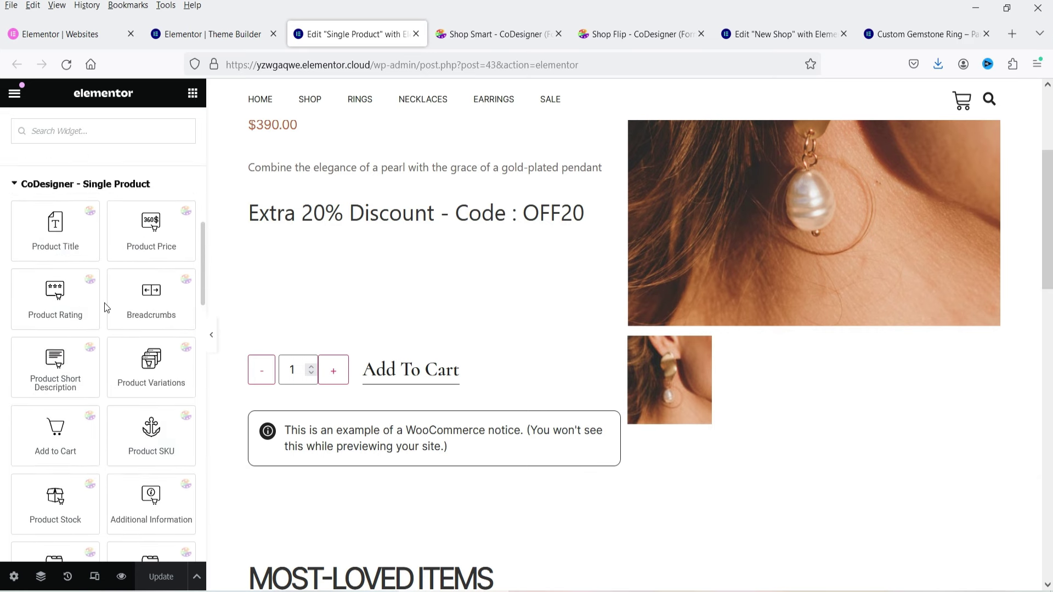
pyautogui.scroll(-10, 104, 307)
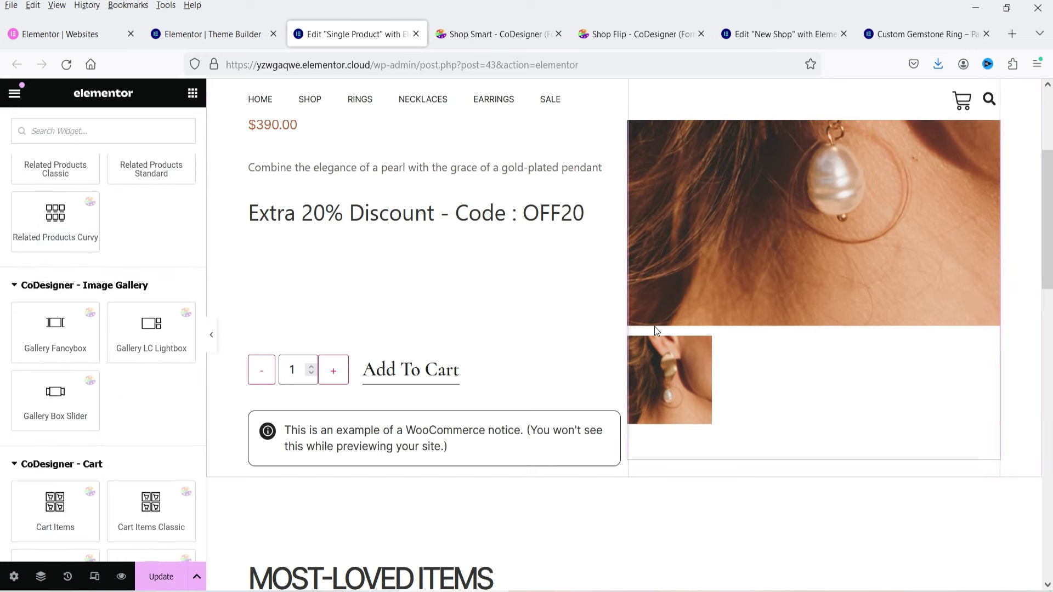
pyautogui.scroll(-7, 663, 348)
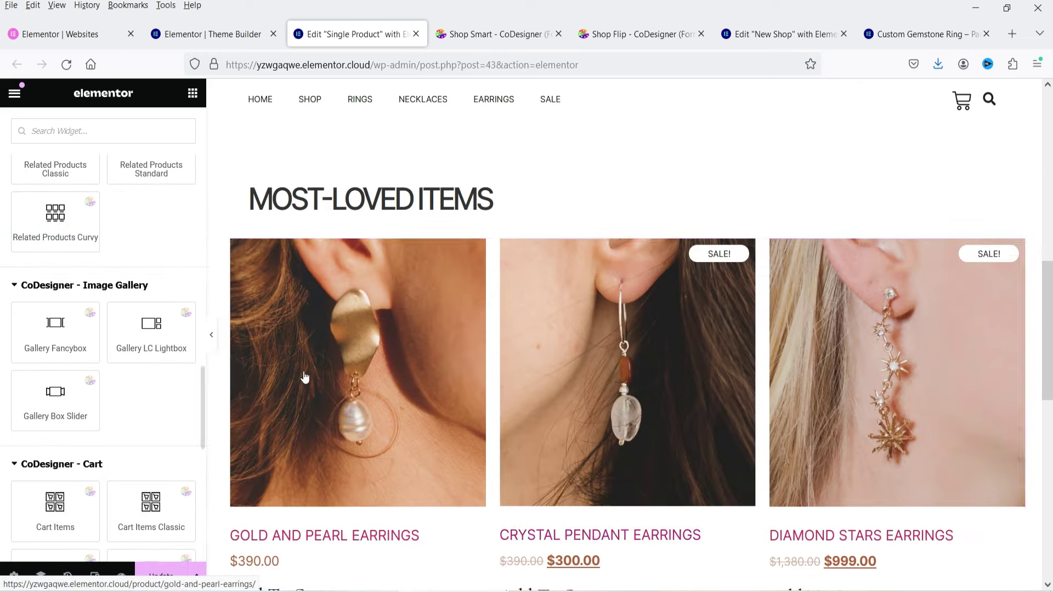
pyautogui.scroll(-7, 211, 341)
pyautogui.moveTo(56, 215); pyautogui.dragTo(629, 218)
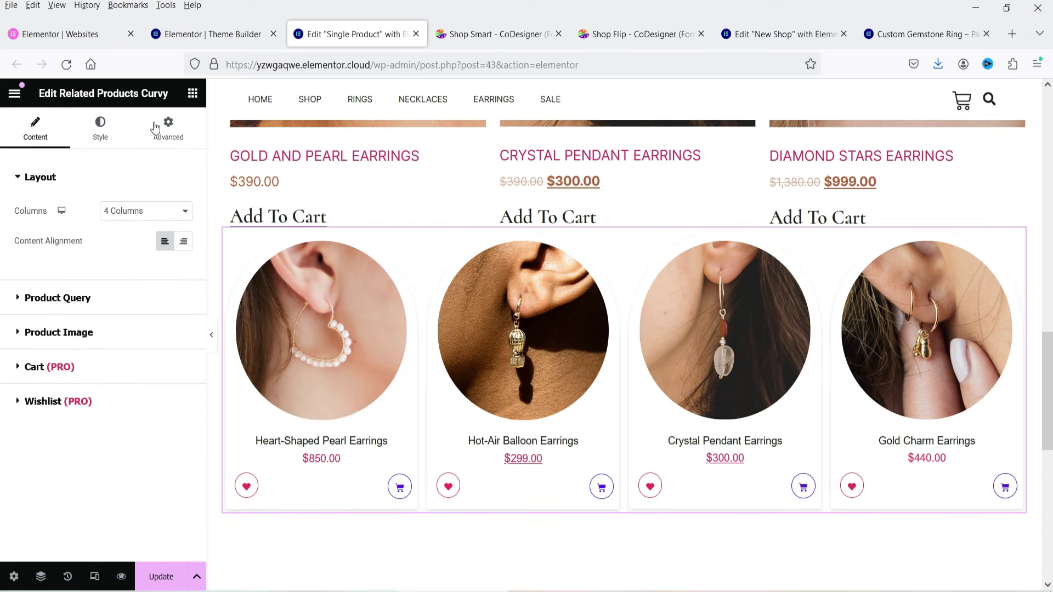
# - Insert a Divider widget between the most-loved items and the curvy related products
pyautogui.click(192, 94)
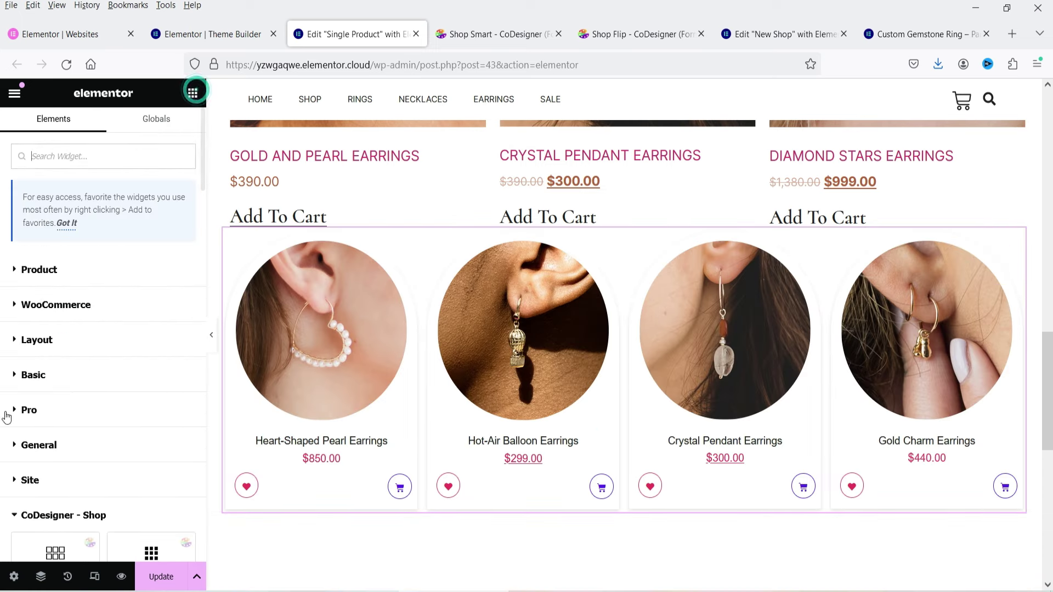
pyautogui.scroll(-5, 104, 425)
pyautogui.scroll(5, 104, 423)
pyautogui.click(72, 270)
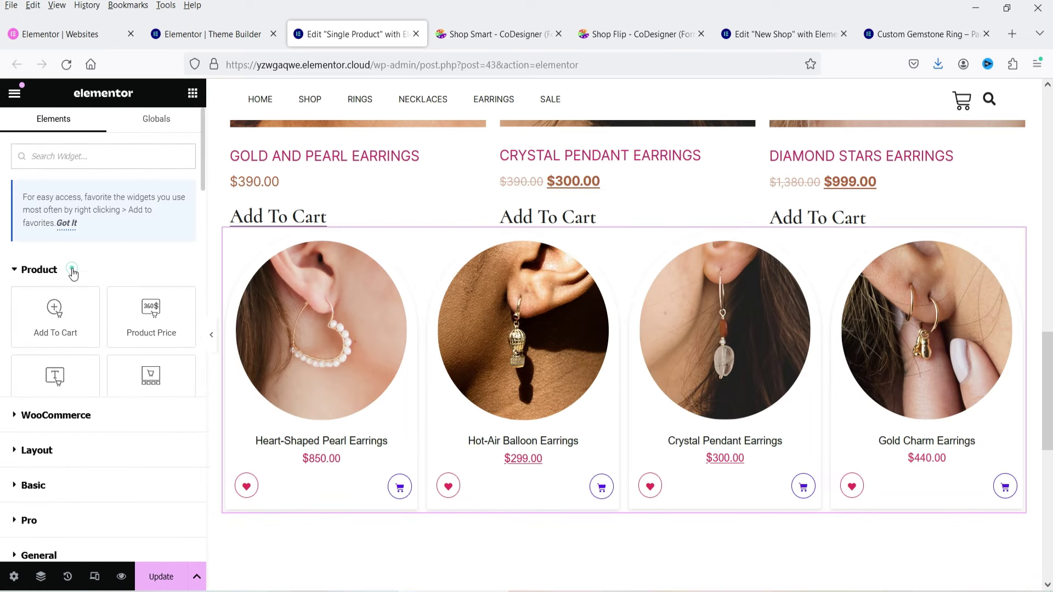
pyautogui.scroll(-5, 66, 308)
pyautogui.moveTo(52, 398); pyautogui.dragTo(54, 382)
pyautogui.moveTo(161, 328); pyautogui.dragTo(603, 256)
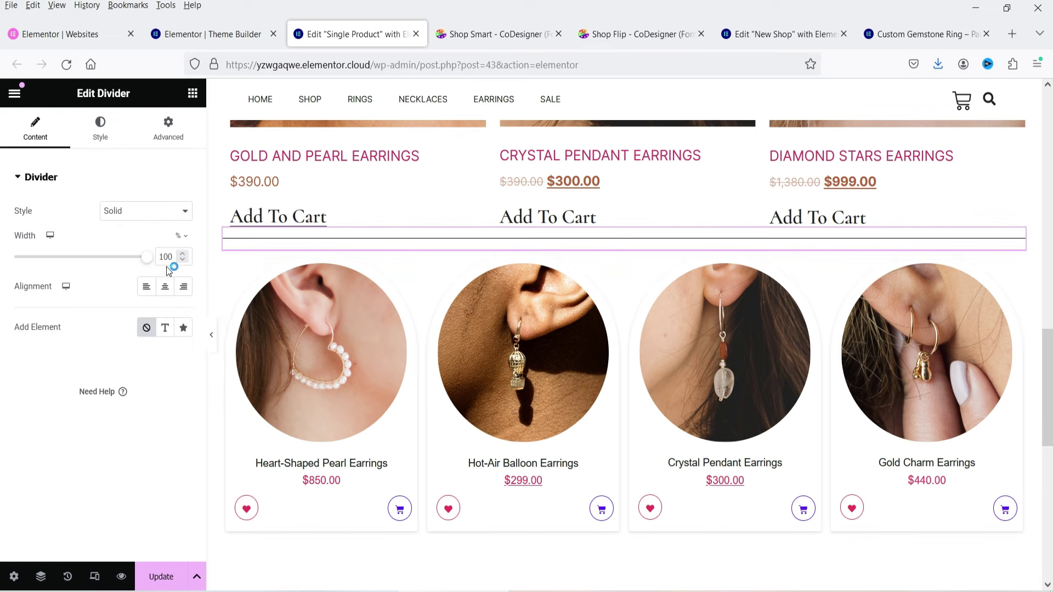
# - Increase the divider's gap in its style settings and update the Single Product template
pyautogui.click(100, 126)
pyautogui.moveTo(48, 313); pyautogui.dragTo(106, 314)
pyautogui.scroll(-2, 745, 388)
pyautogui.click(745, 387)
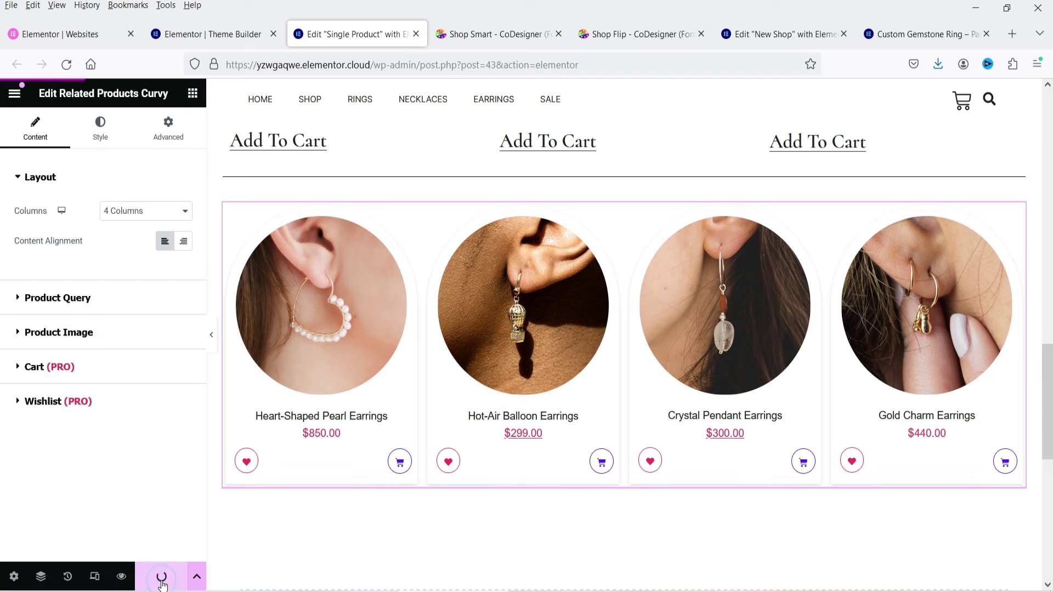
# - Reload the Custom Gemstone Ring product page and examine the divider, the related products and the product details on it
pyautogui.click(916, 34)
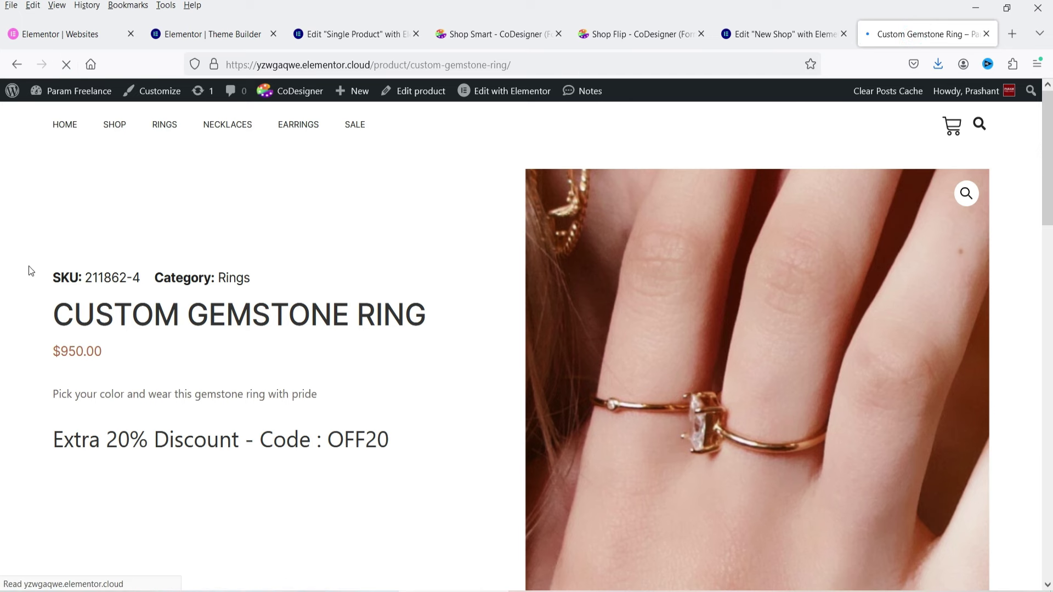
pyautogui.scroll(-15, 894, 236)
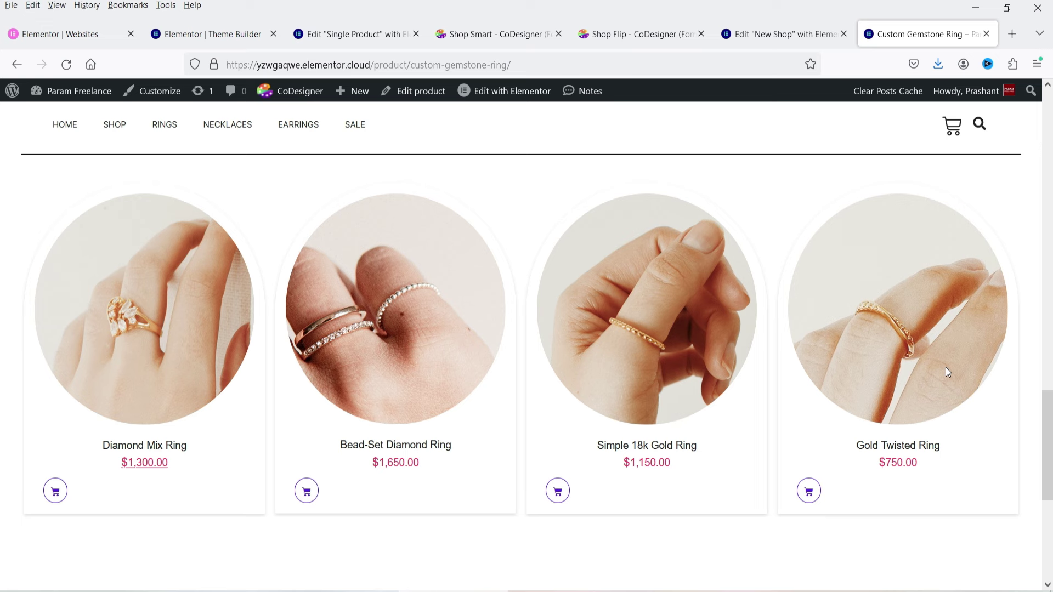
pyautogui.scroll(3, 940, 329)
pyautogui.scroll(-3, 798, 275)
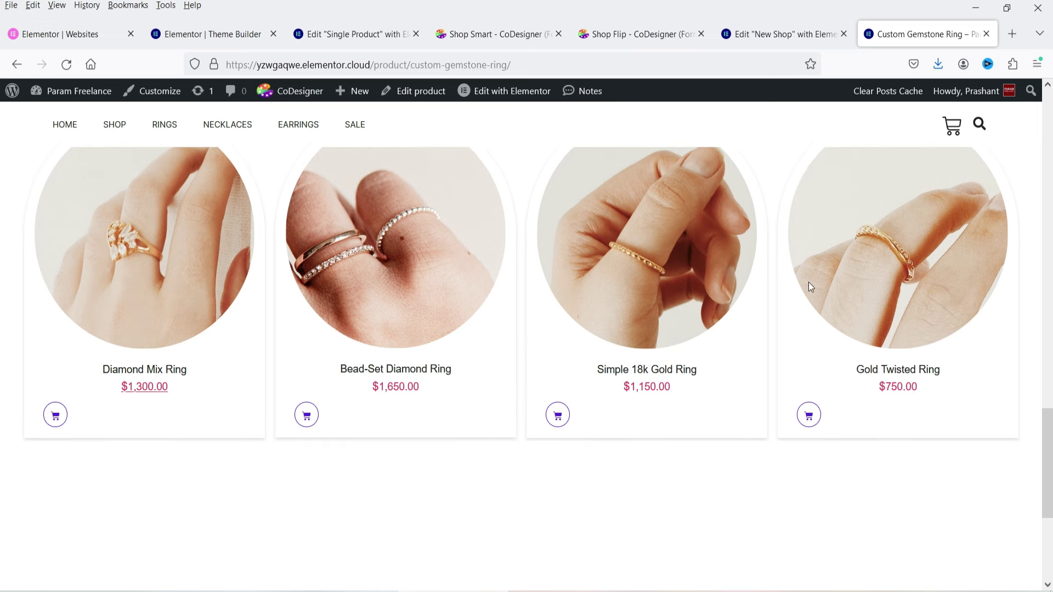
pyautogui.scroll(5, 878, 329)
pyautogui.scroll(-5, 885, 311)
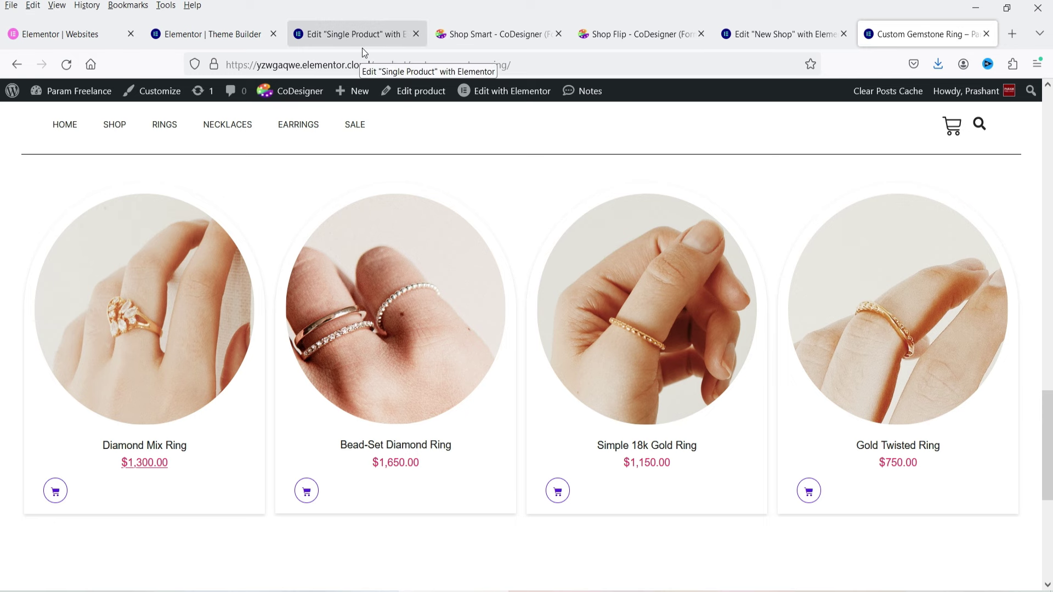
pyautogui.scroll(8, 953, 247)
pyautogui.scroll(6, 953, 253)
pyautogui.scroll(-4, 899, 258)
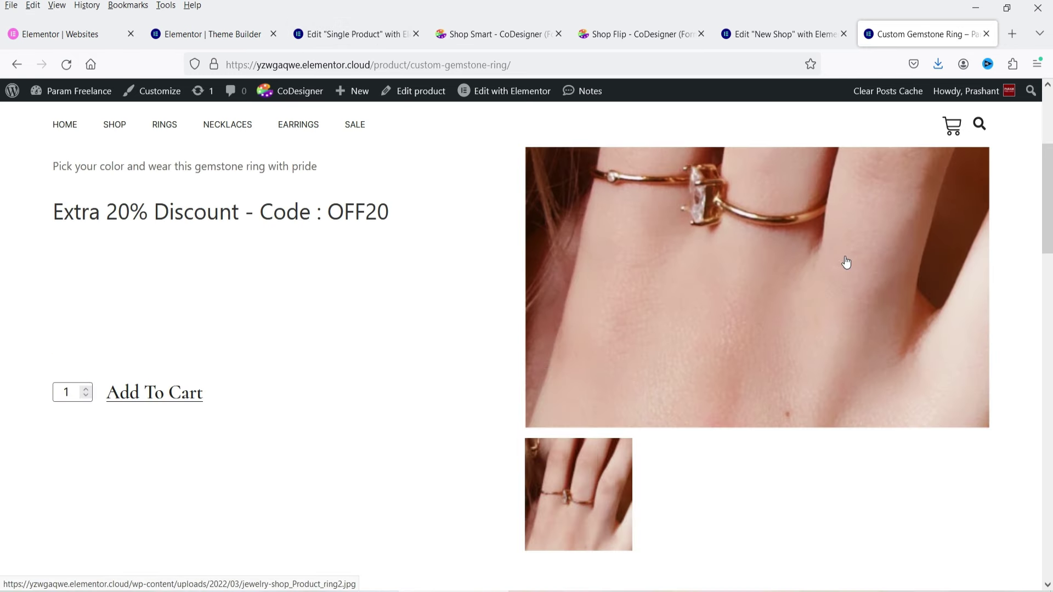
pyautogui.scroll(4, 856, 261)
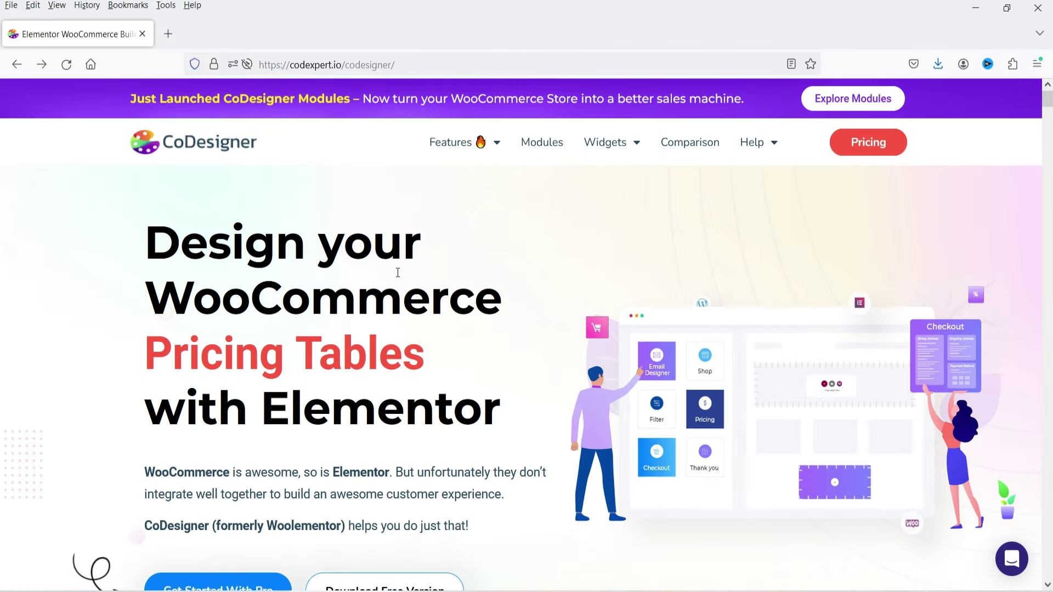